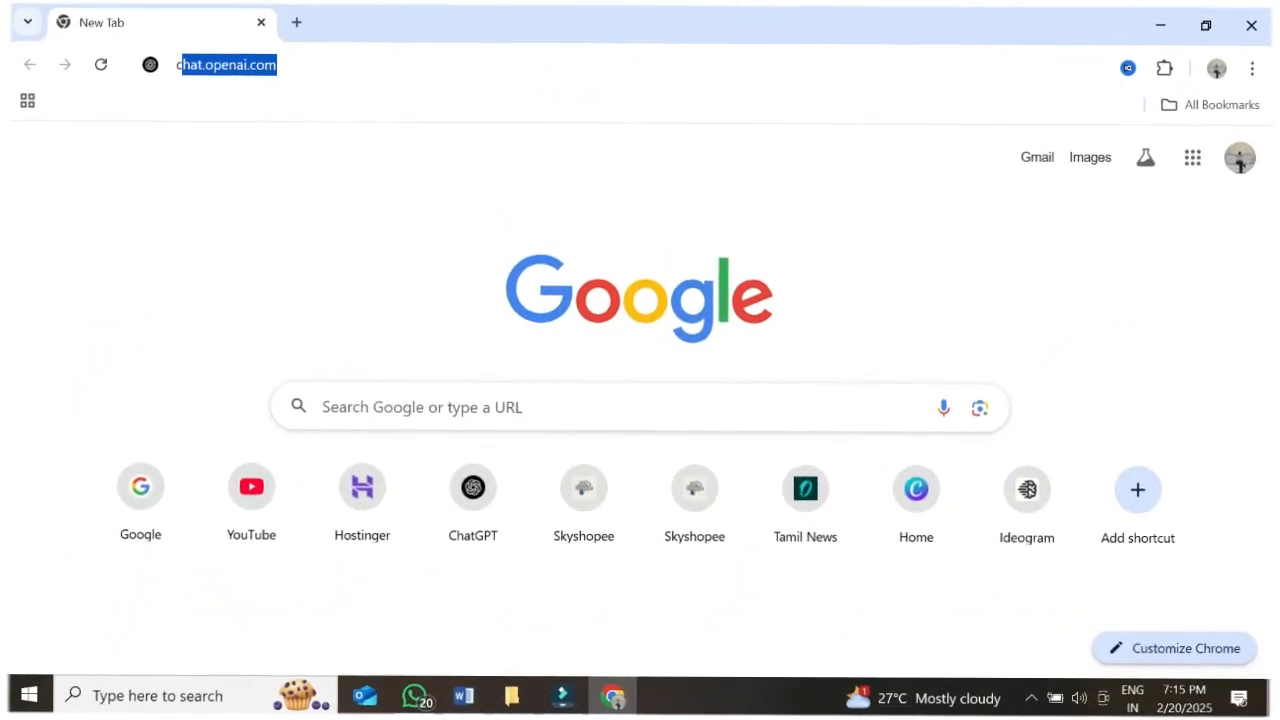
# Open Canva in the browser and create a blank square Social Media design
pyautogui.write('ca')
pyautogui.press('Return')
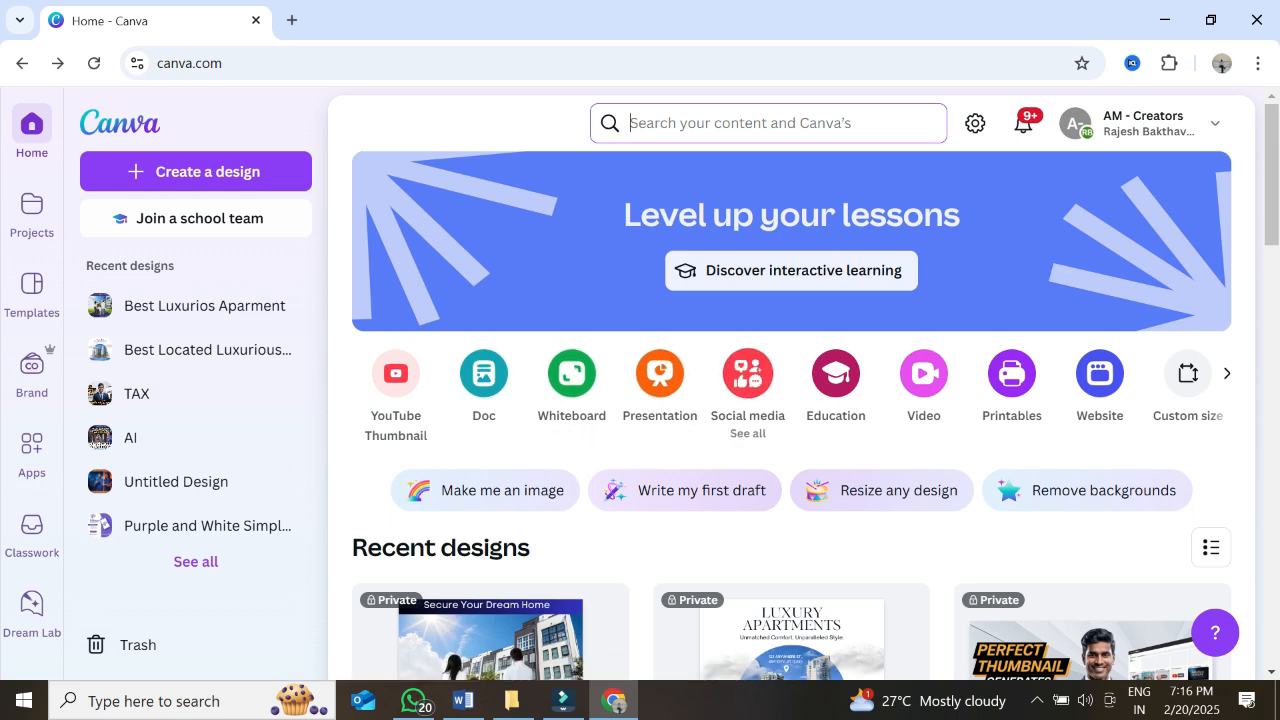
pyautogui.click(748, 373)
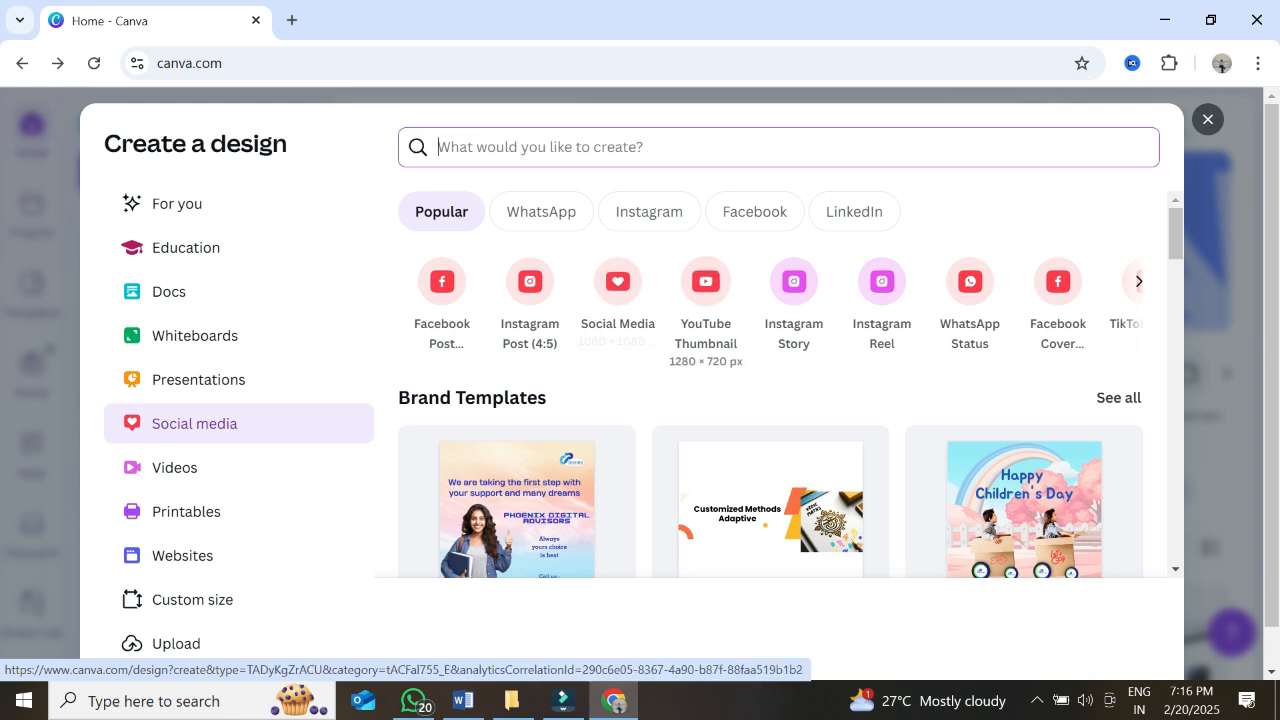
pyautogui.click(617, 281)
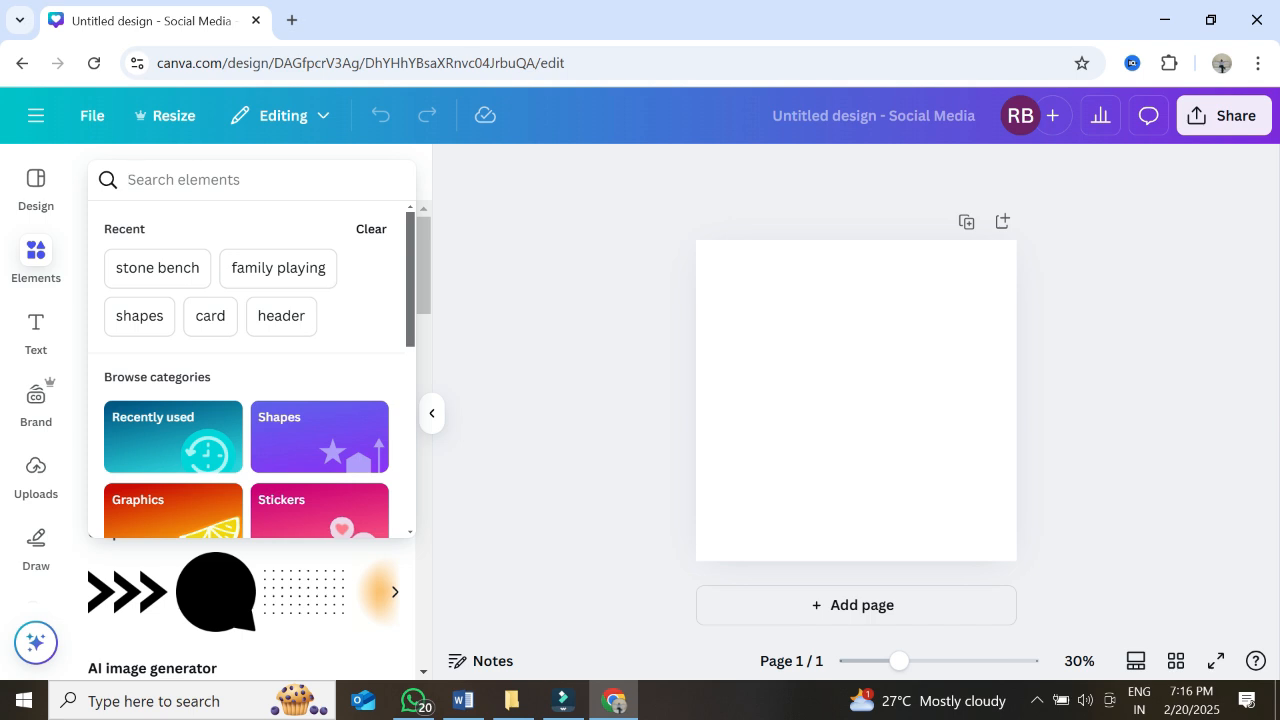
# Search the elements for "background" and limit the results to photos
pyautogui.write('backgroun')
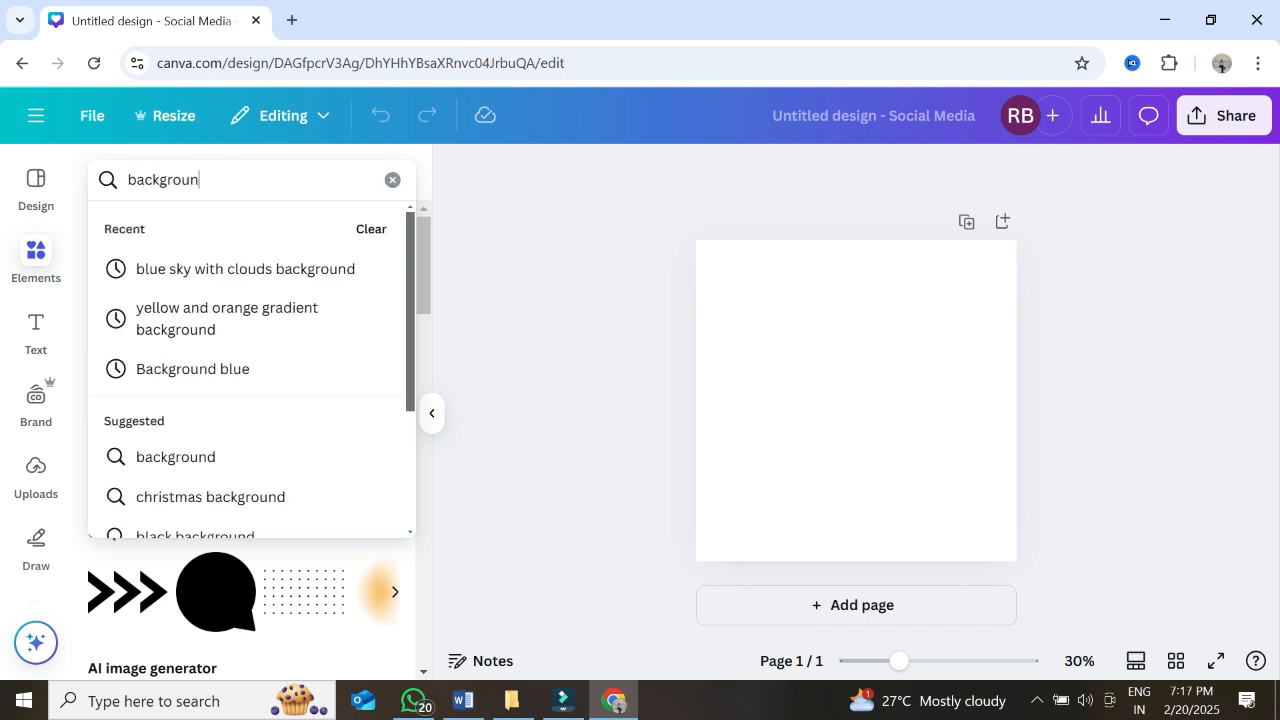
pyautogui.write('d')
pyautogui.press('Return')
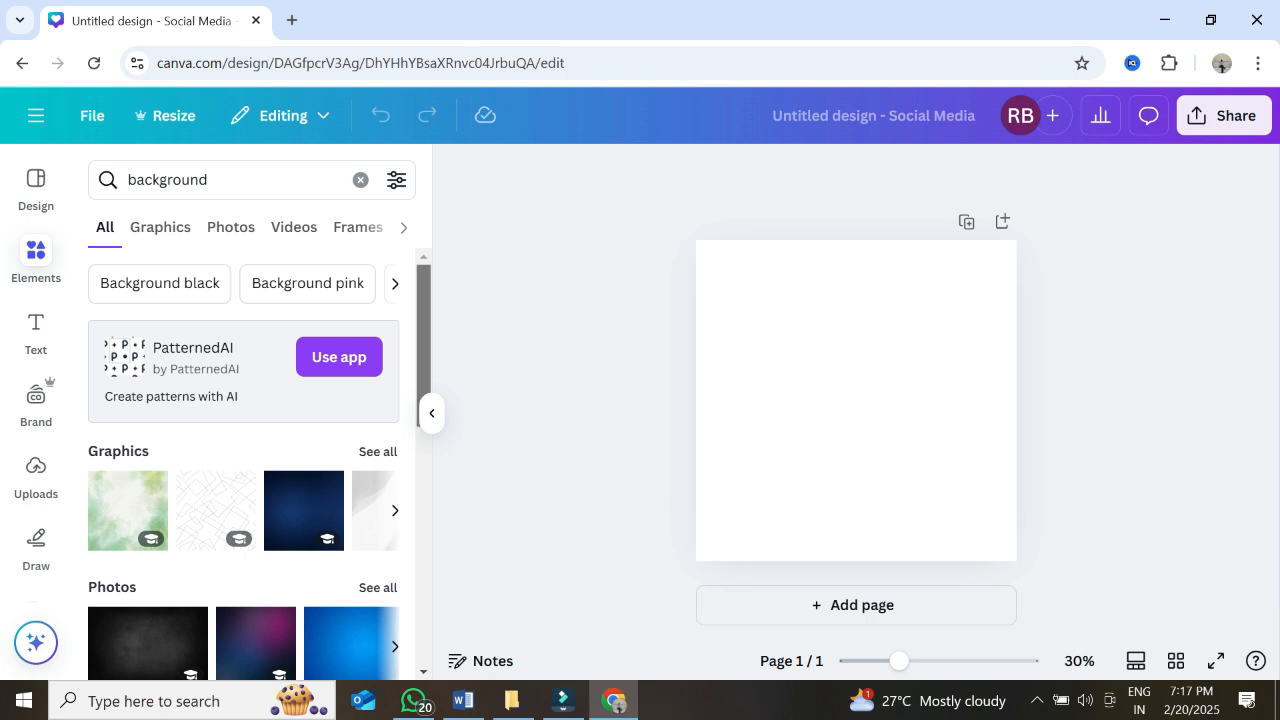
pyautogui.scroll(-5, 244, 464)
pyautogui.scroll(4, 244, 464)
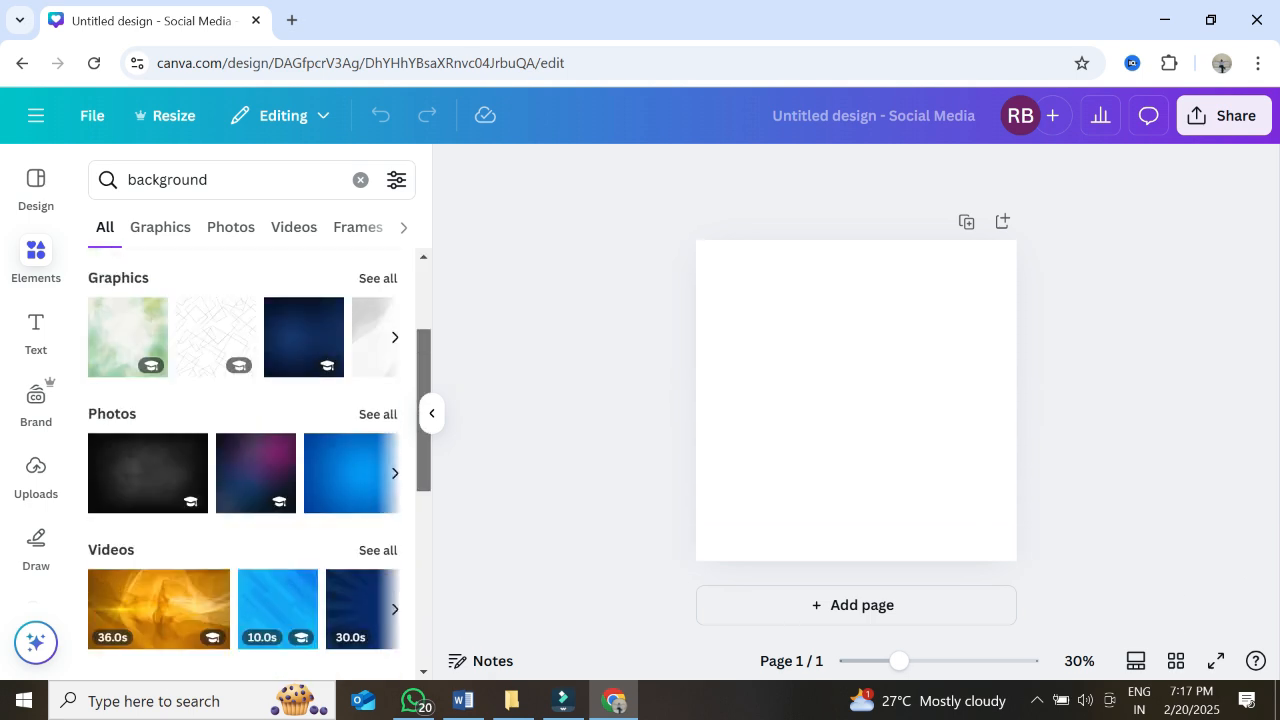
pyautogui.moveTo(424, 410); pyautogui.dragTo(424, 345)
pyautogui.click(231, 227)
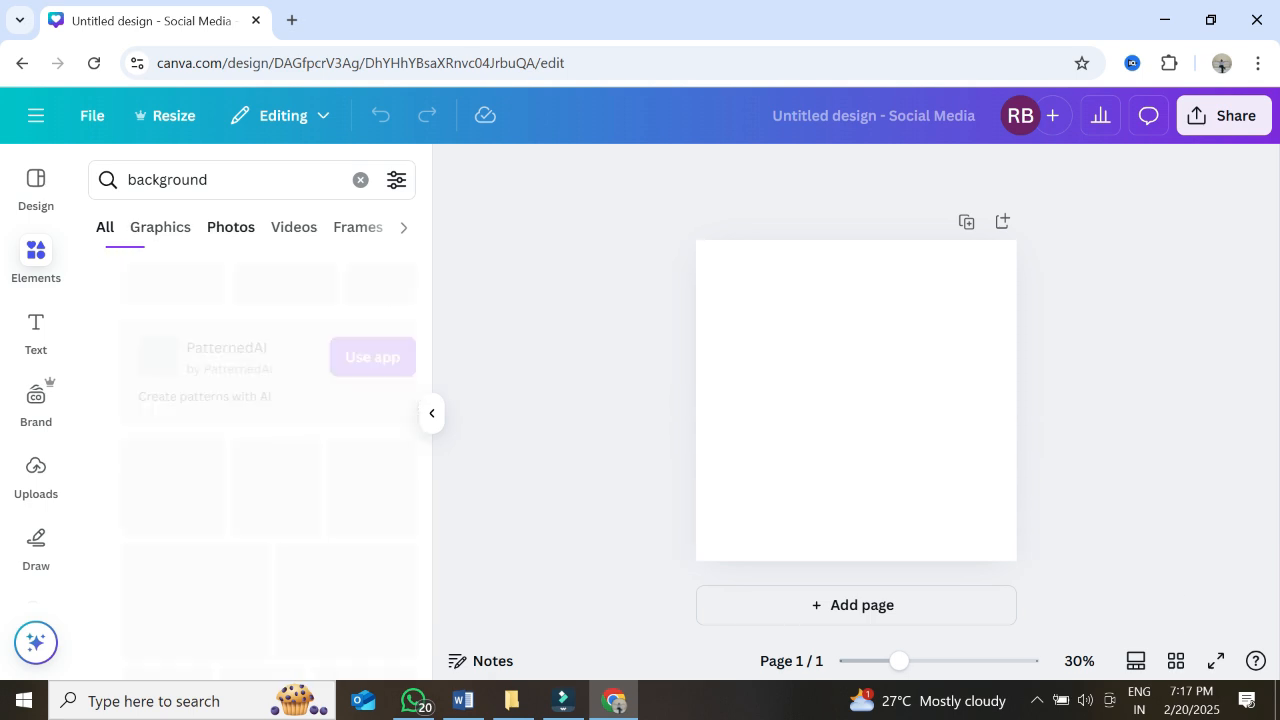
# Add the light blue gradient background photo, enlarge it to the page height and crop its overhanging side to the page edge
pyautogui.scroll(-3, 244, 464)
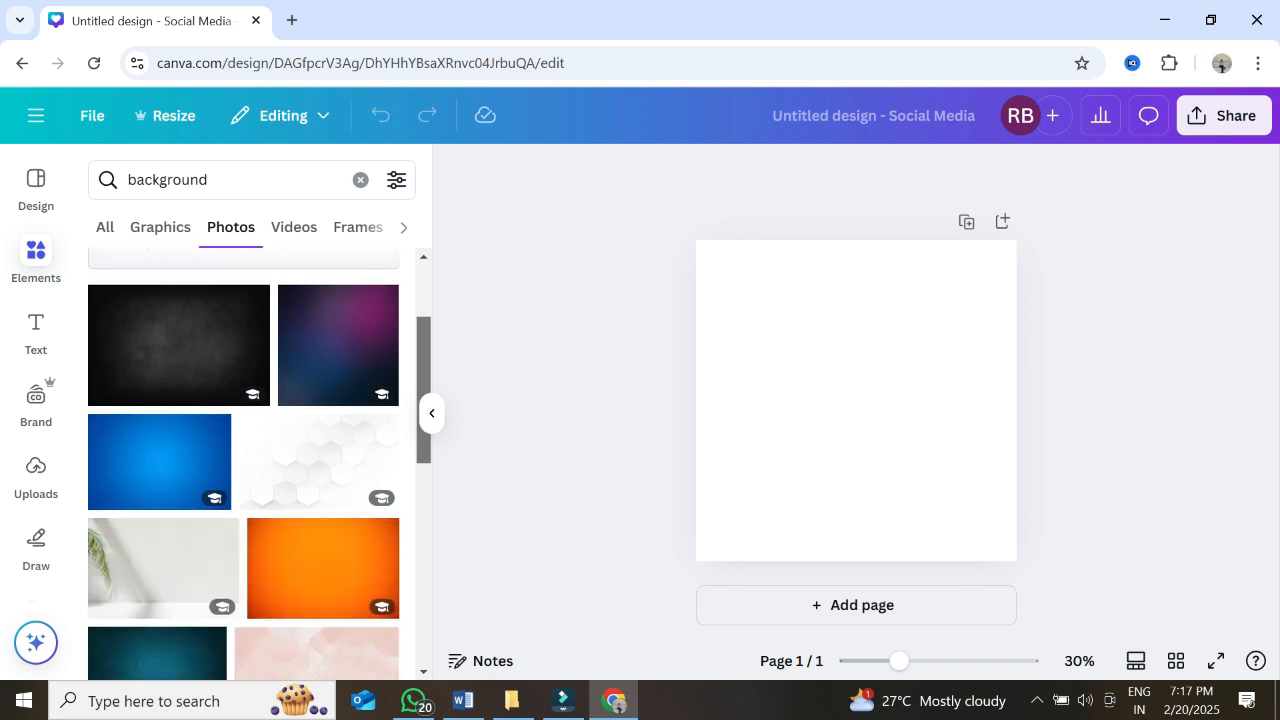
pyautogui.scroll(-2, 244, 464)
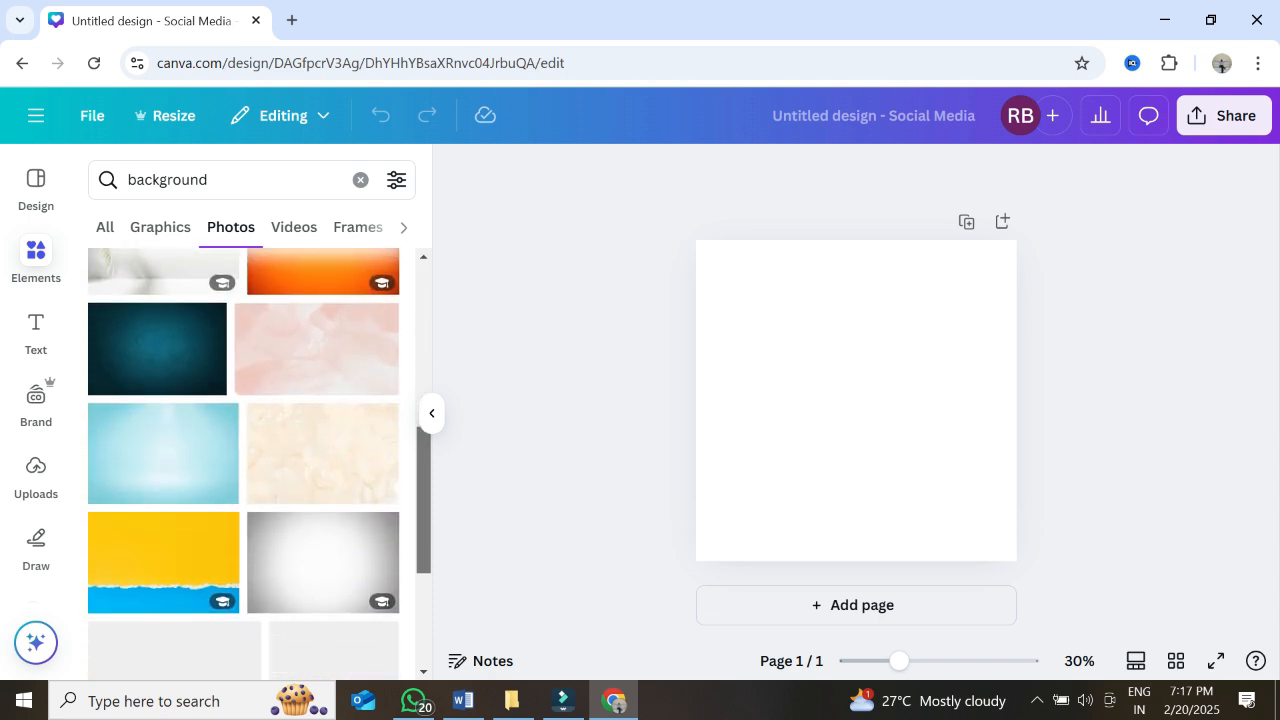
pyautogui.moveTo(163, 453); pyautogui.dragTo(760, 440)
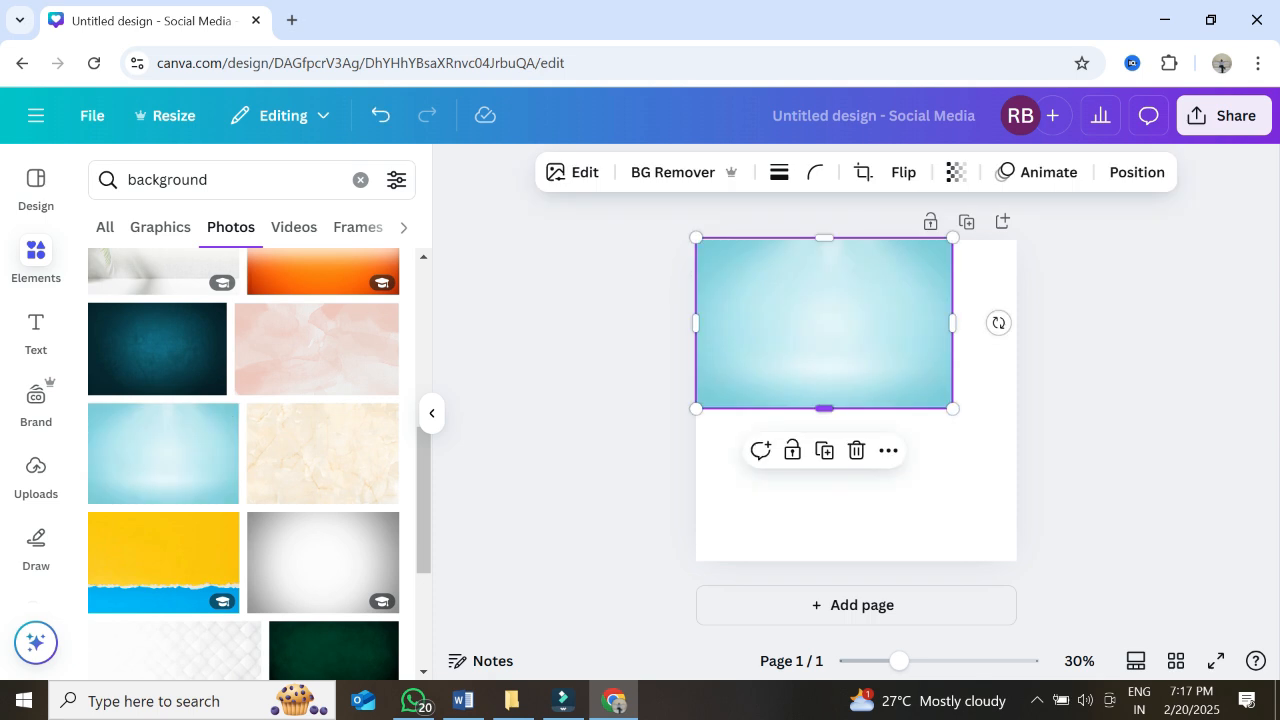
pyautogui.moveTo(952, 408); pyautogui.dragTo(1136, 652)
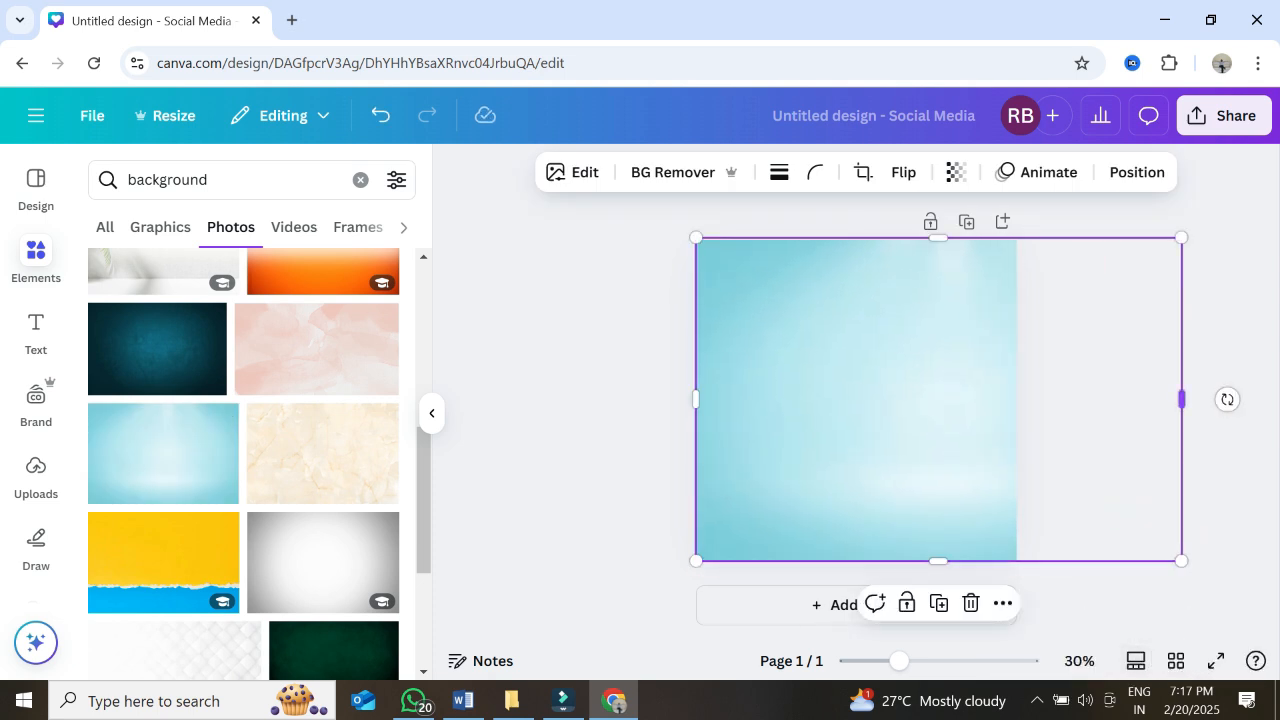
pyautogui.moveTo(1182, 399); pyautogui.dragTo(1018, 432)
pyautogui.click(1094, 442)
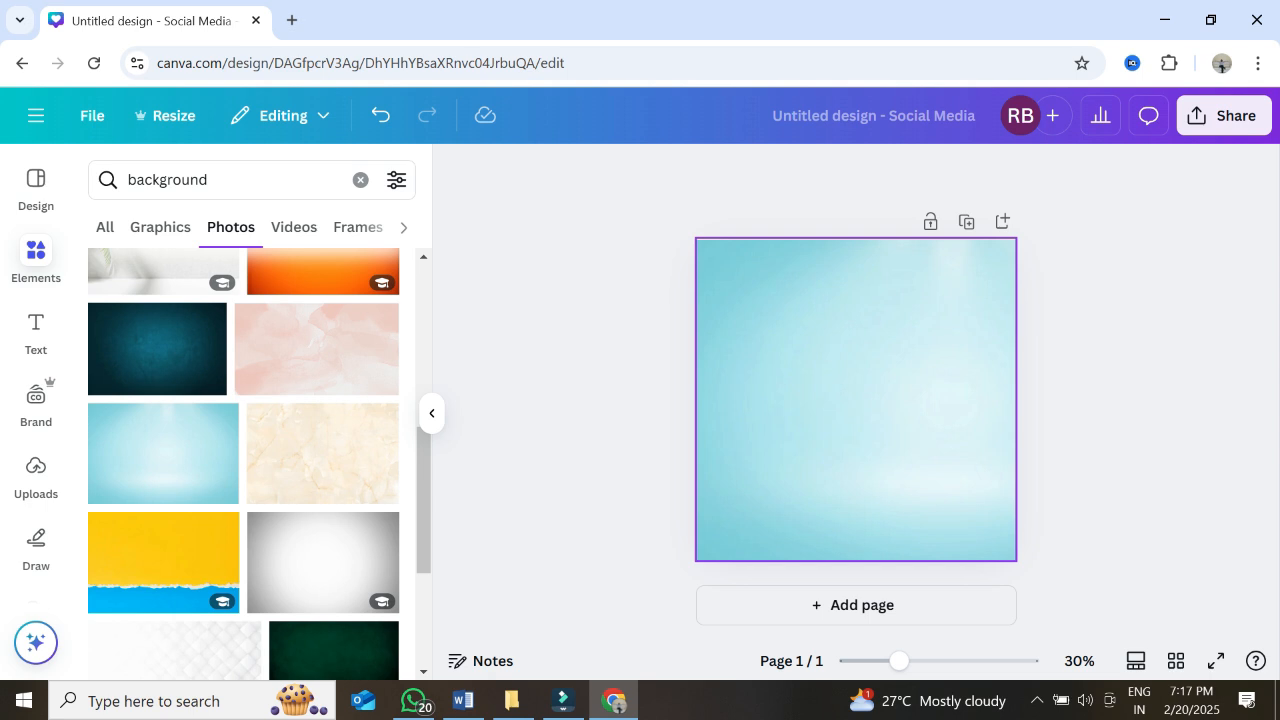
# Search the photos for "highways with nature"
pyautogui.doubleClick(168, 180)
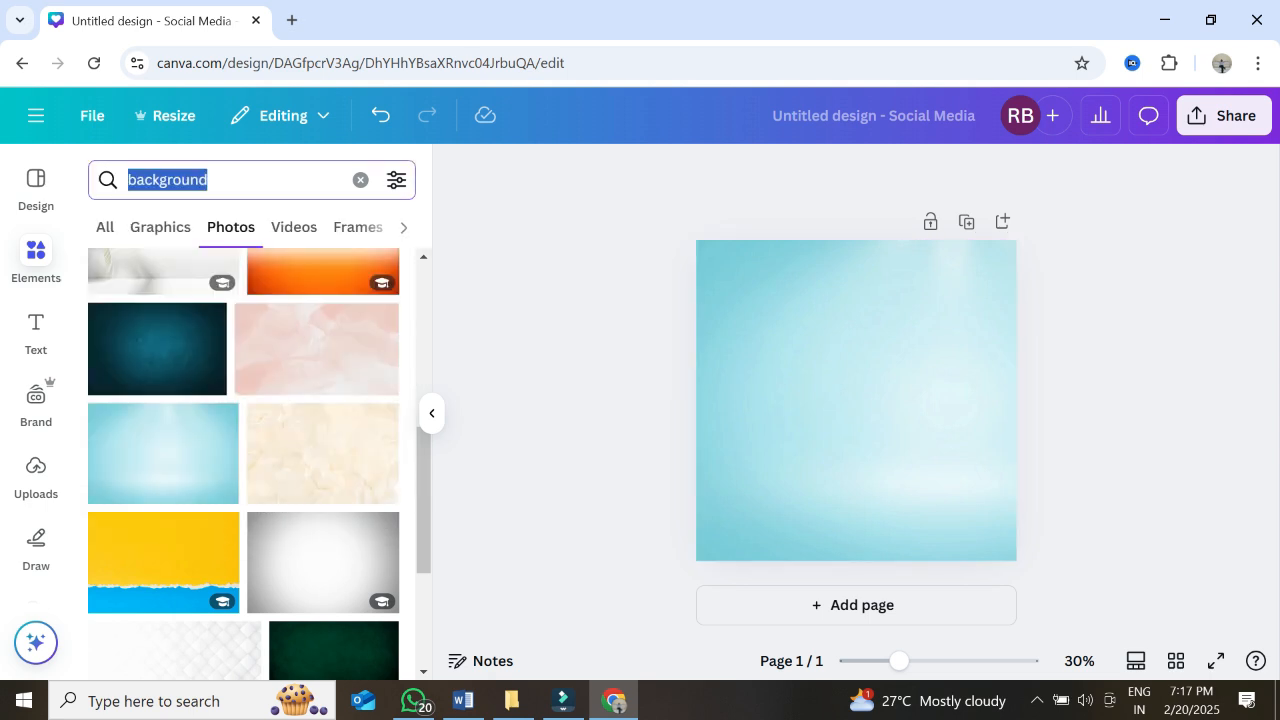
pyautogui.click(200, 180)
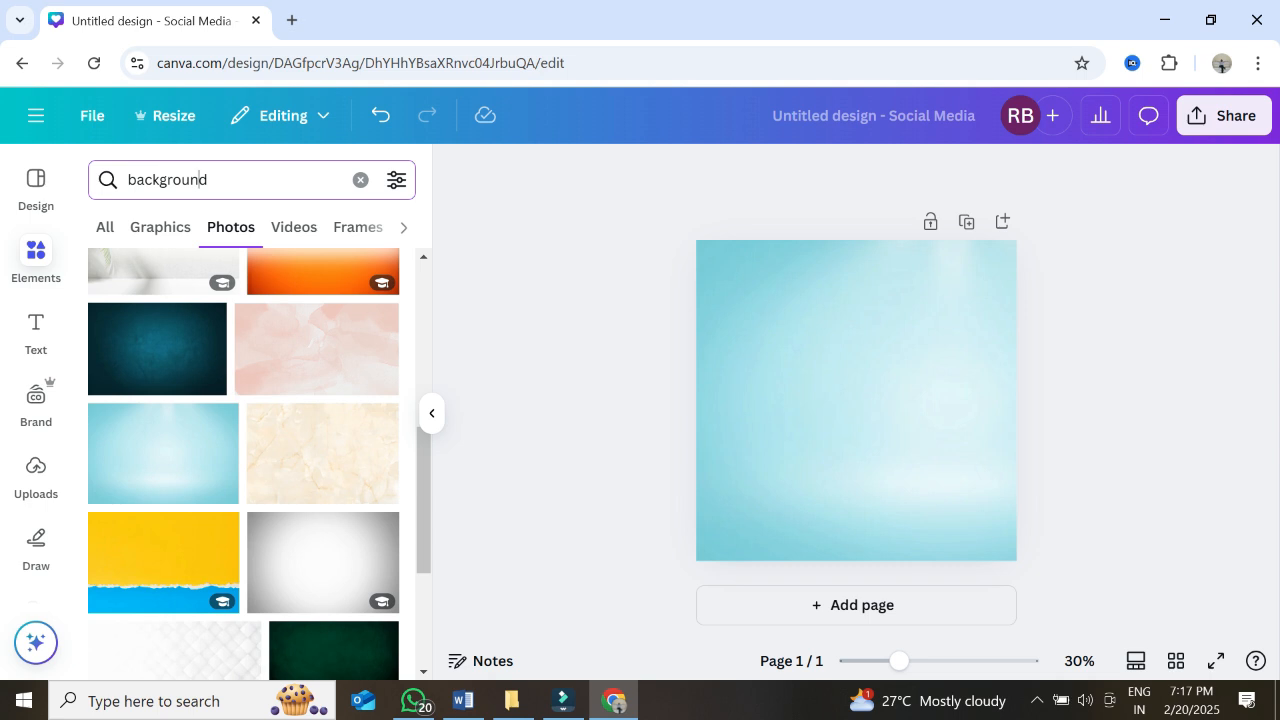
pyautogui.doubleClick(203, 180)
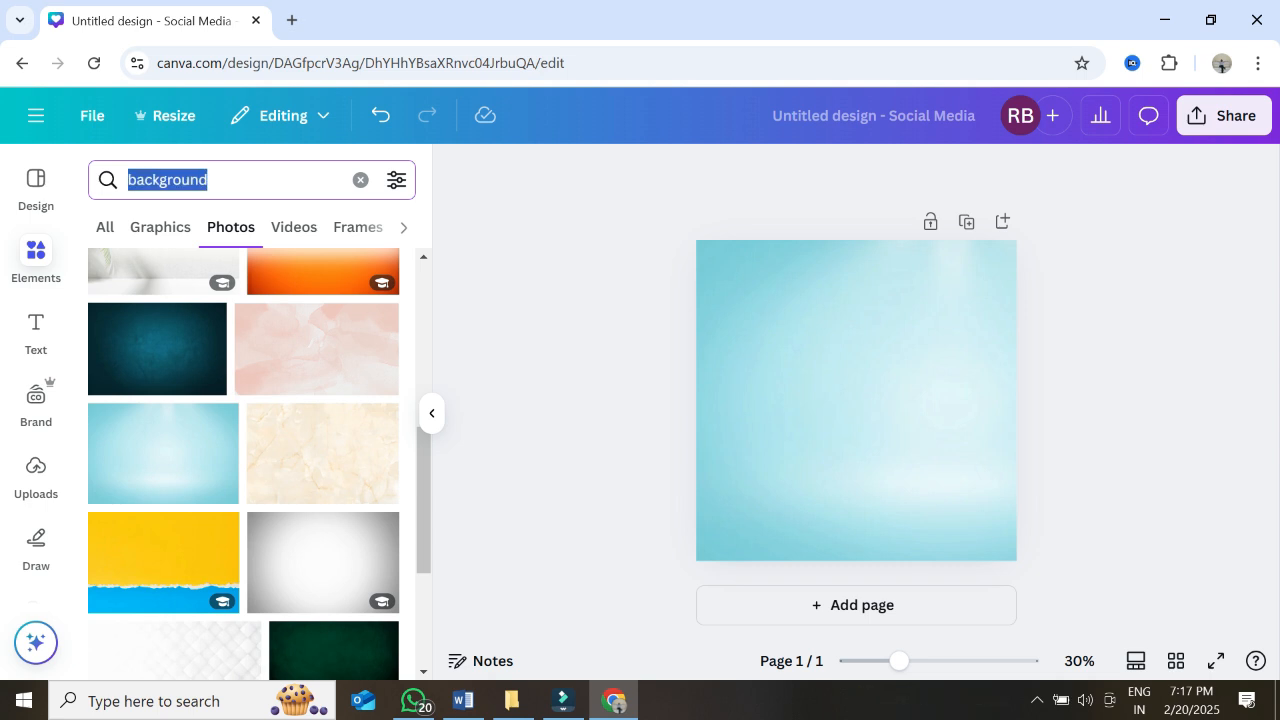
pyautogui.write('highways')
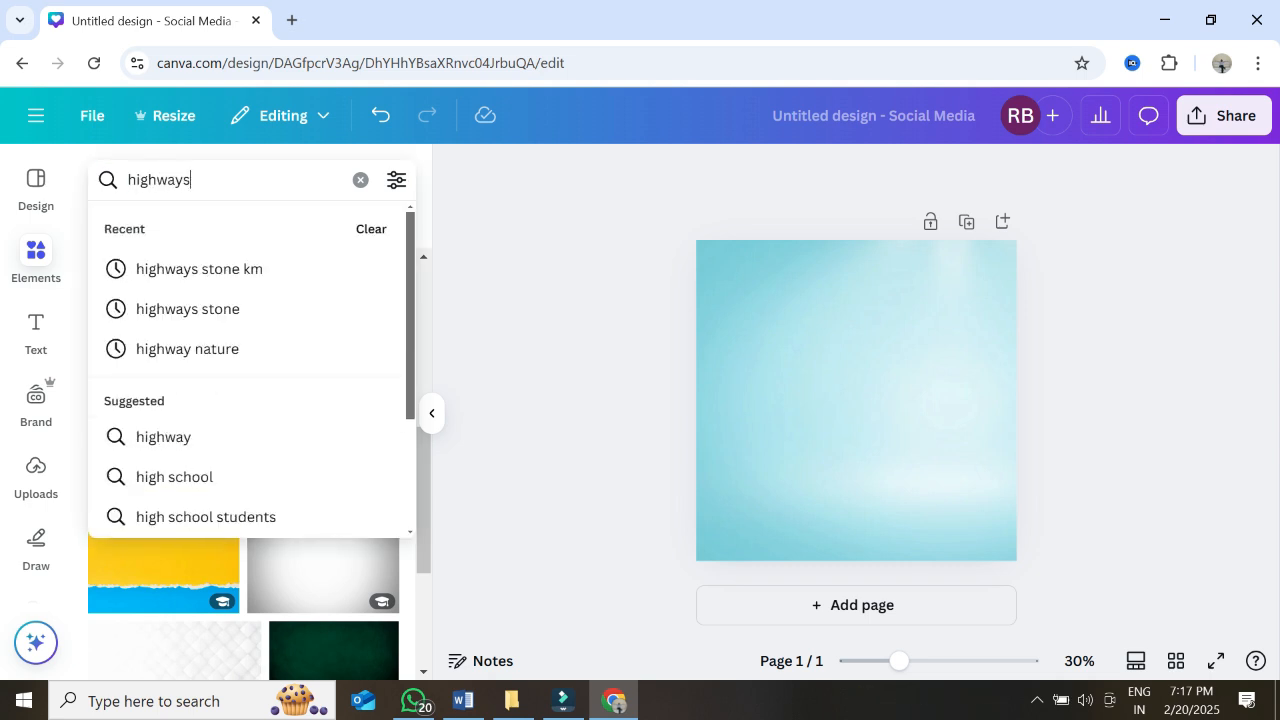
pyautogui.write(' with nat')
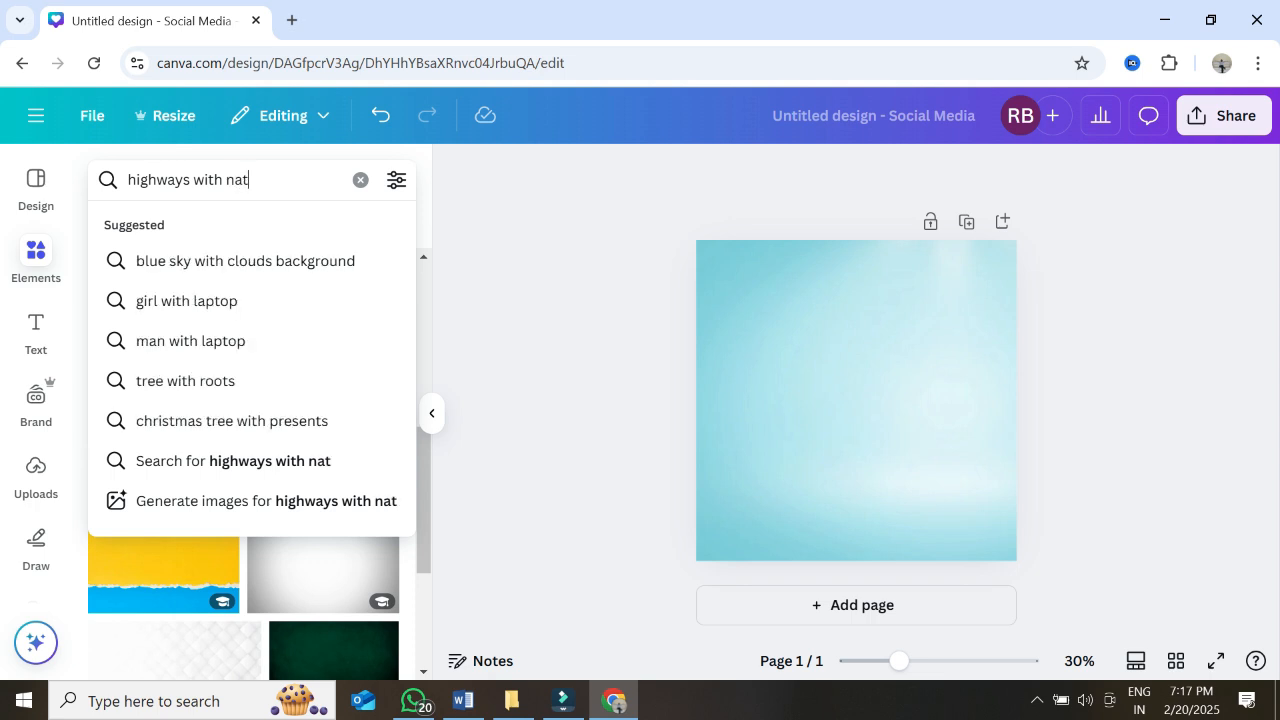
pyautogui.write('ure')
pyautogui.press('Return')
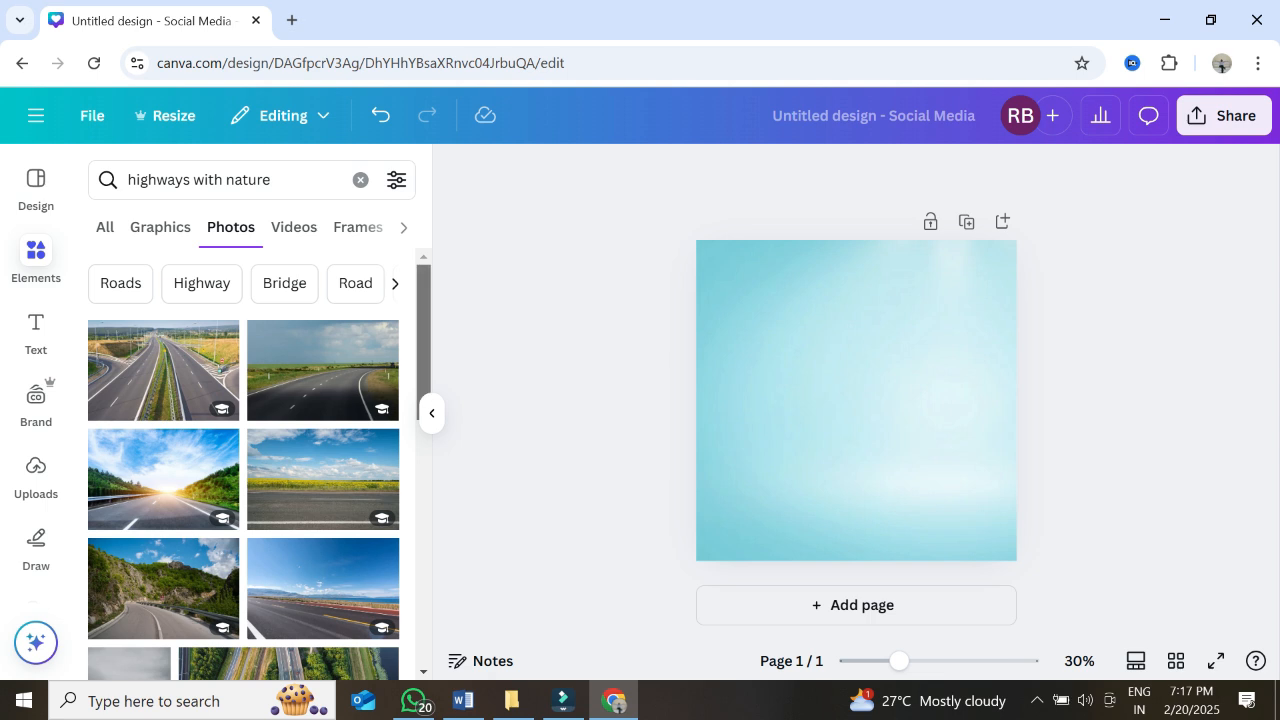
# Fill the page with the photo of a straight road through green fields under a sunny blue sky
pyautogui.scroll(-1, 243, 464)
pyautogui.scroll(-1, 243, 464)
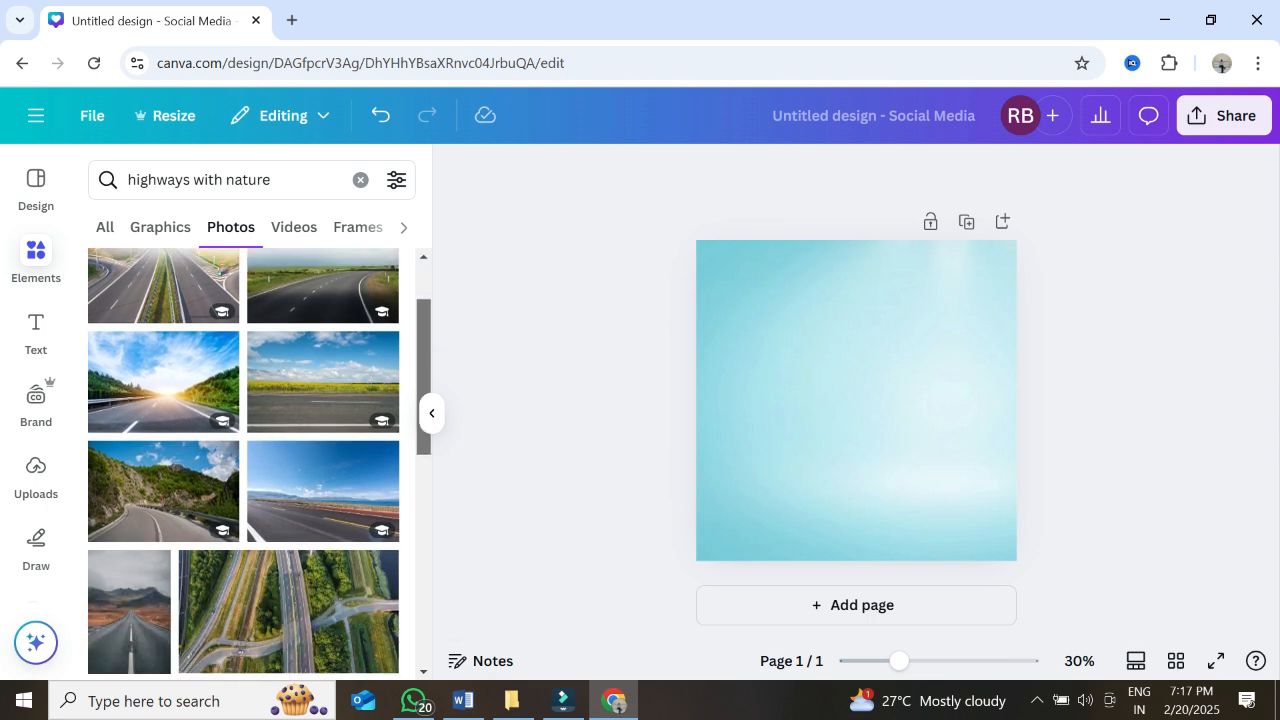
pyautogui.scroll(-1, 243, 464)
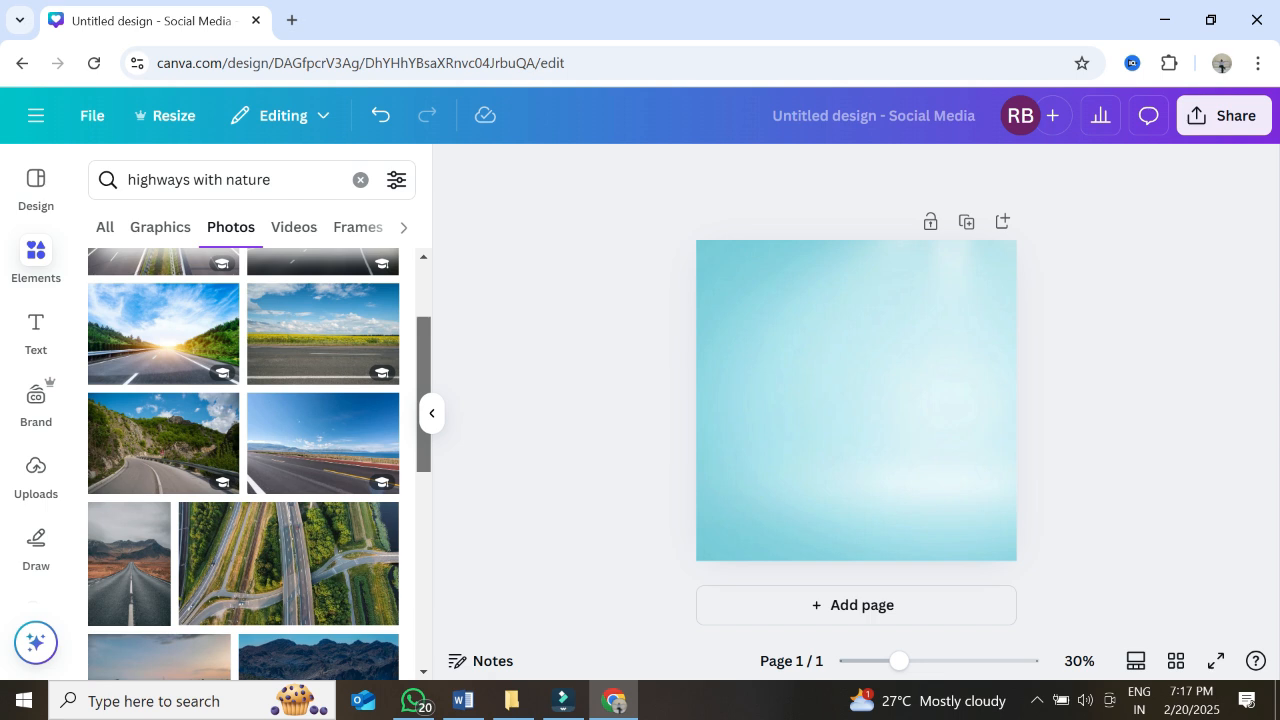
pyautogui.scroll(-5, 243, 464)
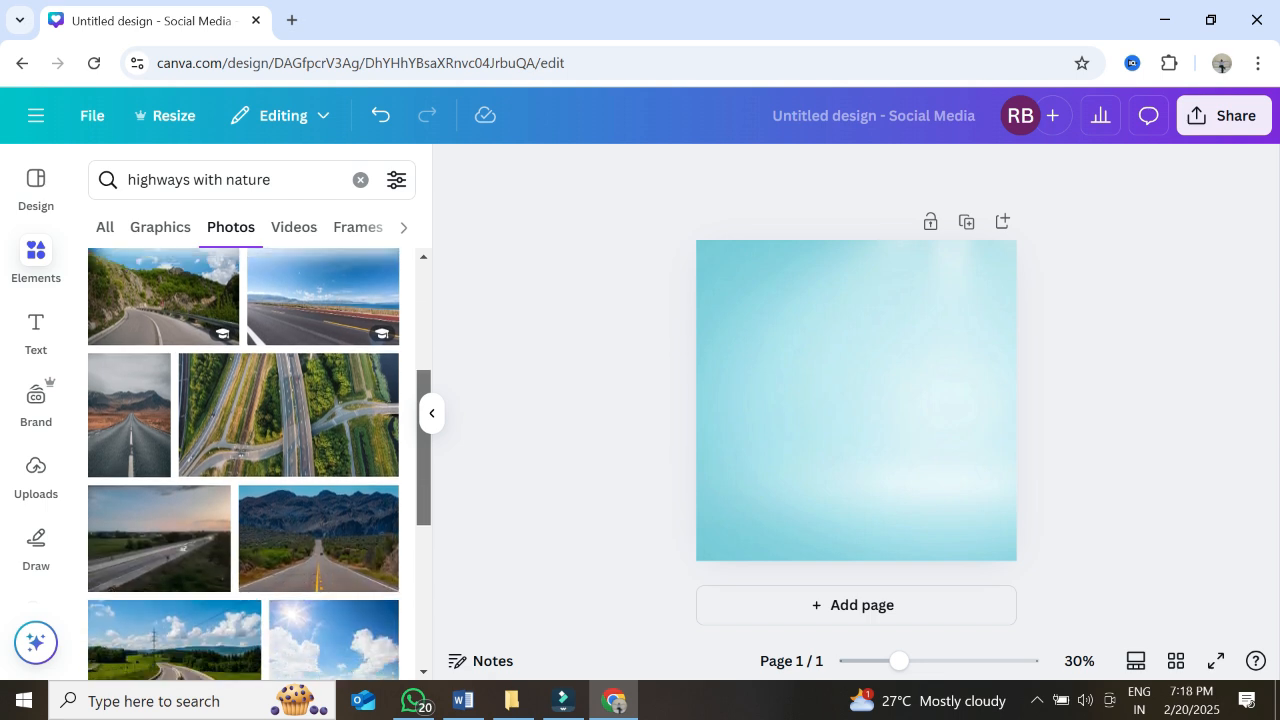
pyautogui.scroll(-1, 333, 464)
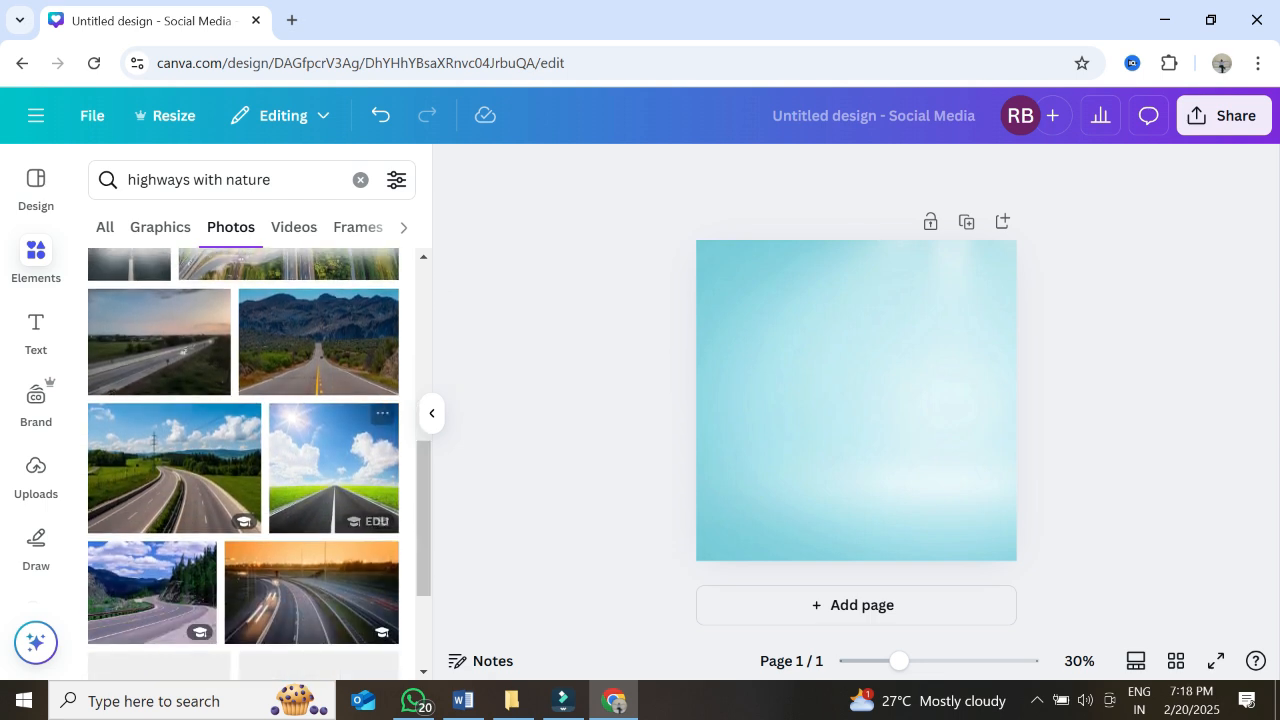
pyautogui.moveTo(333, 464); pyautogui.dragTo(693, 464)
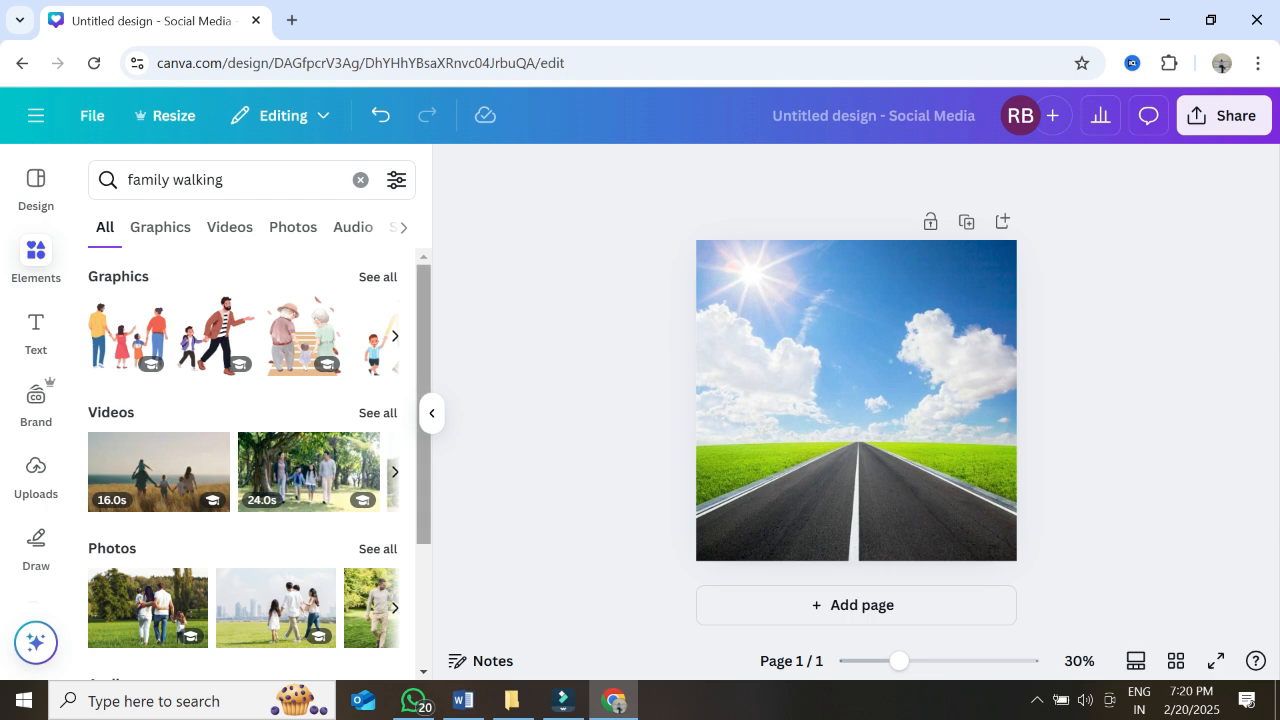
# Add the park photo of a family seen from behind to the lower half of the page and remove its background
pyautogui.scroll(-1, 244, 460)
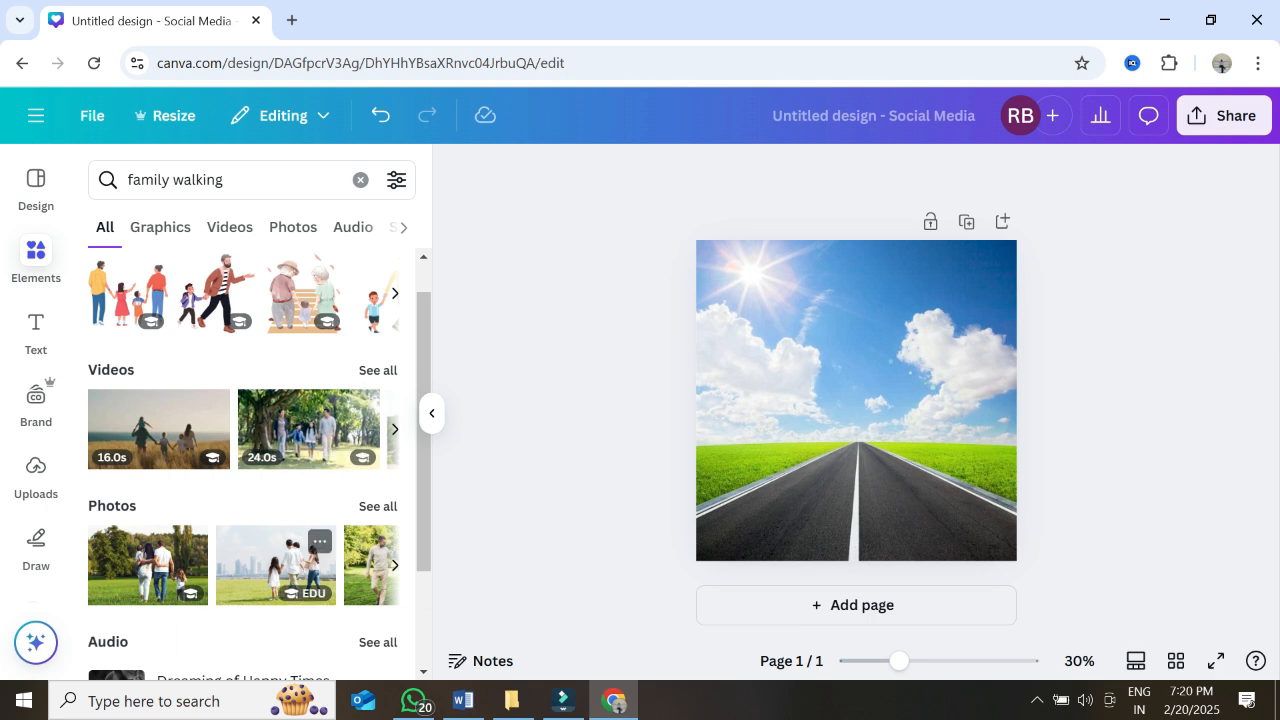
pyautogui.moveTo(148, 565); pyautogui.dragTo(869, 470)
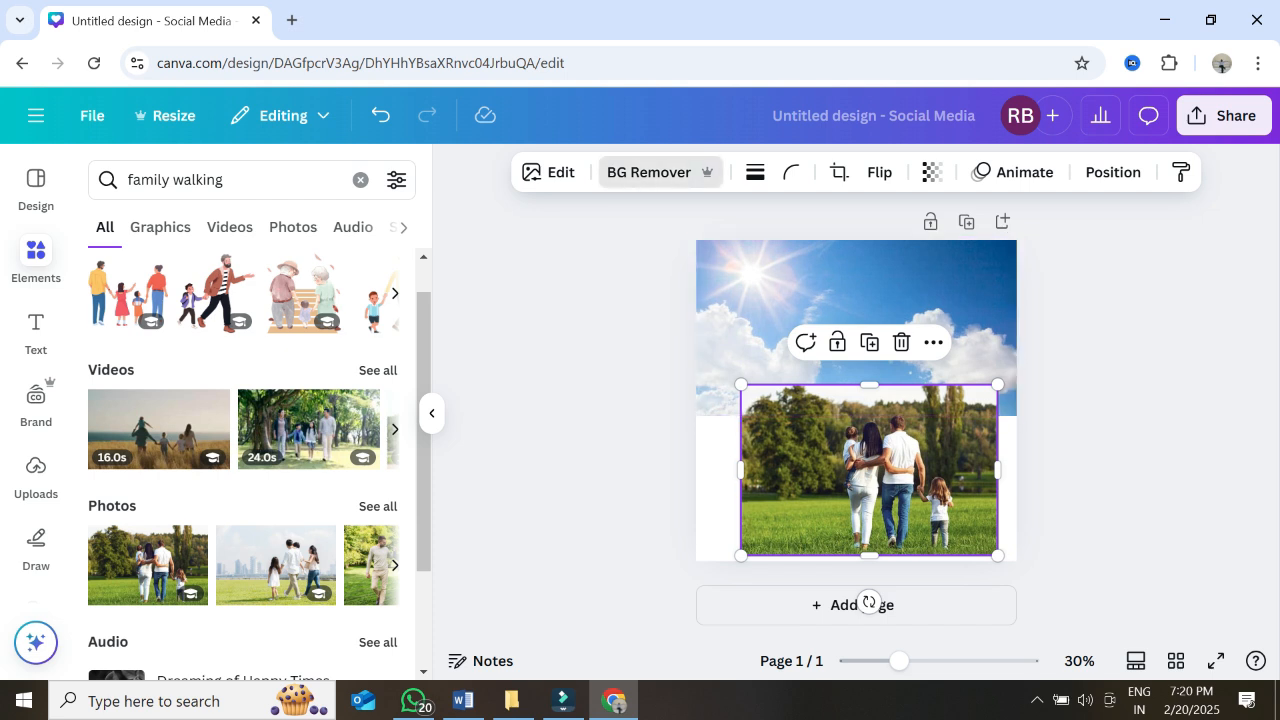
pyautogui.click(649, 172)
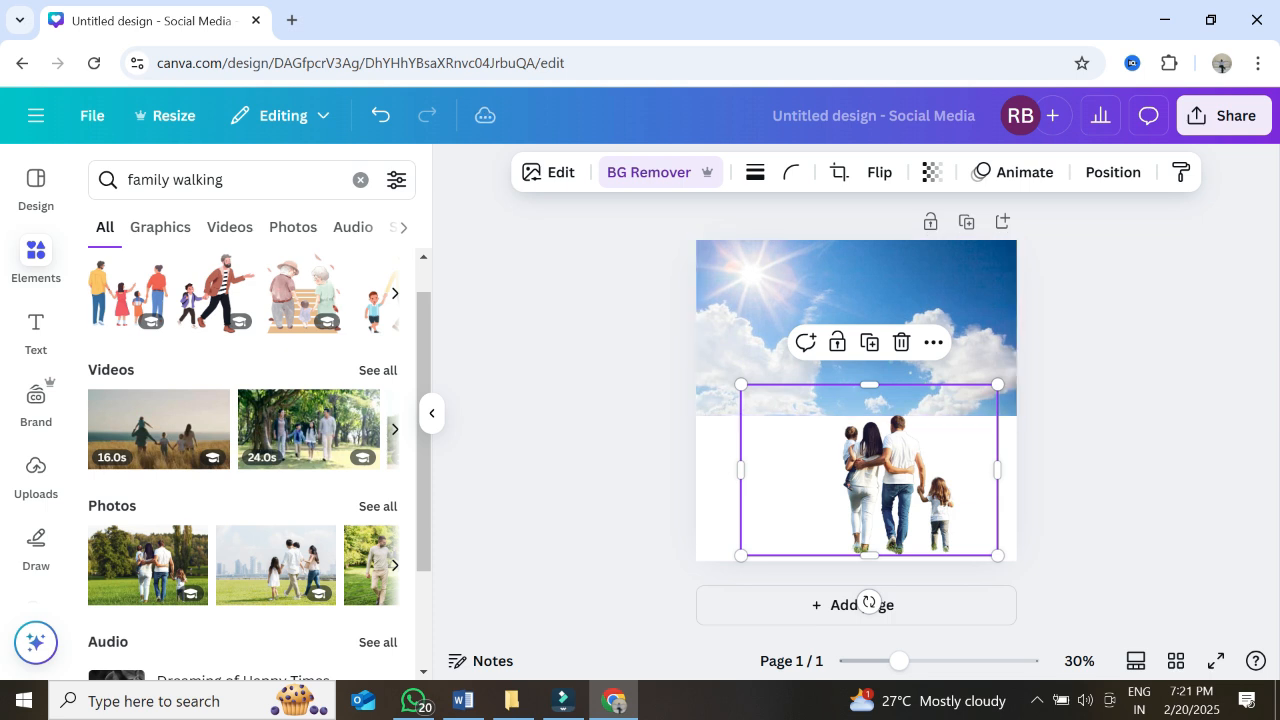
# Extend the road photo down to the page's lower edge and move the family cutout to the middle of the road
pyautogui.click(856, 292)
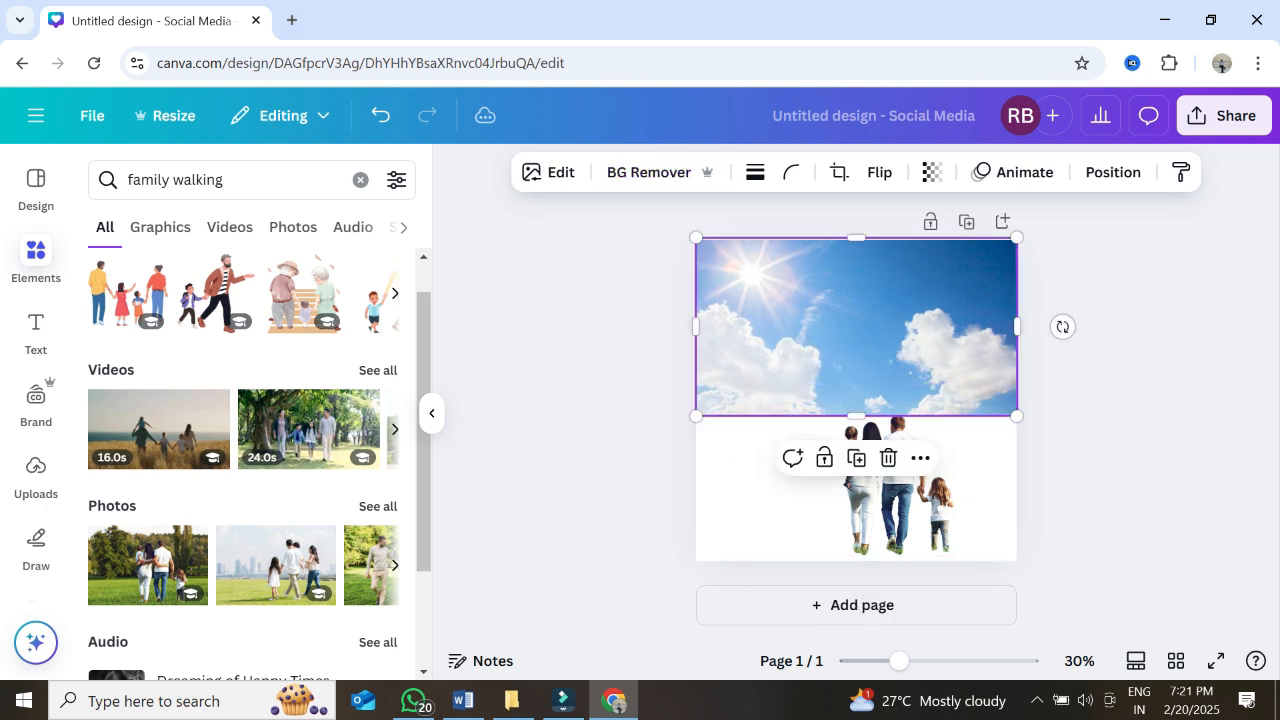
pyautogui.moveTo(856, 415); pyautogui.dragTo(856, 568)
pyautogui.click(1092, 530)
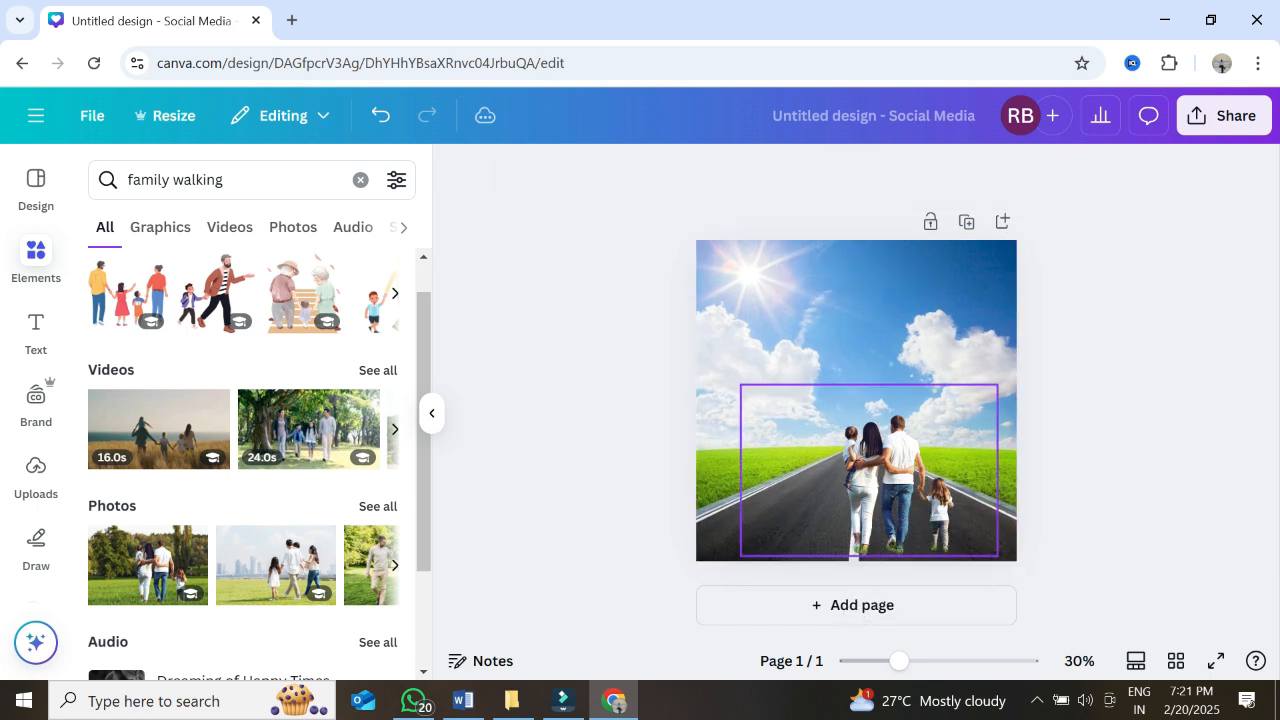
pyautogui.moveTo(869, 470); pyautogui.dragTo(846, 465)
pyautogui.click(1092, 500)
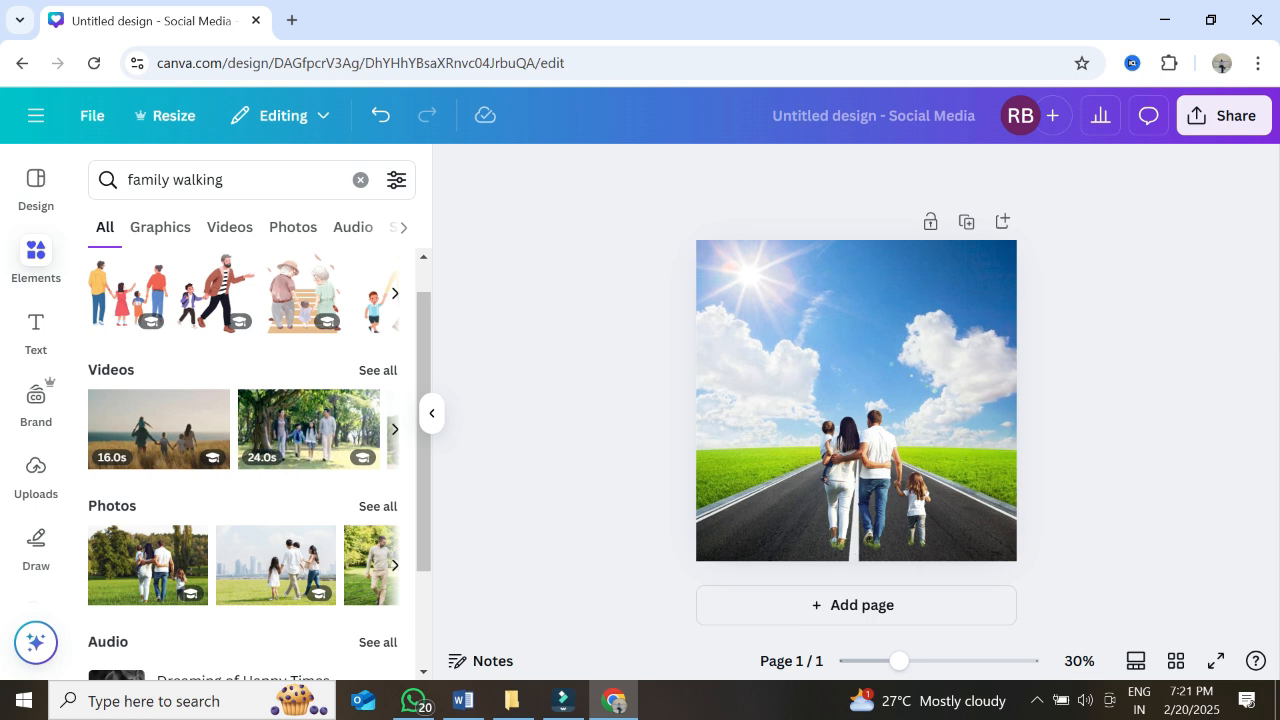
# Search the elements for "apartment" and show all the photo results
pyautogui.click(173, 179)
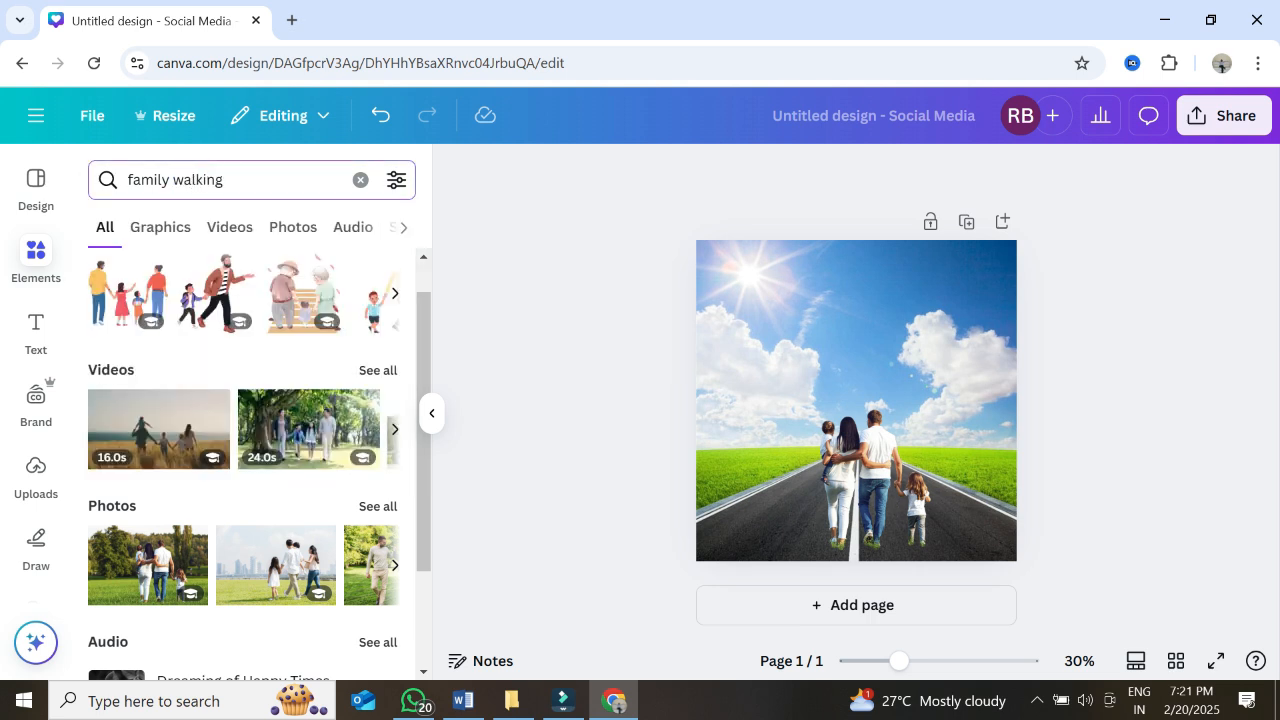
pyautogui.hotkey('ctrl', 'shift', 'Left')
pyautogui.hotkey('ctrl', 'shift', 'Left')
pyautogui.write('apar')
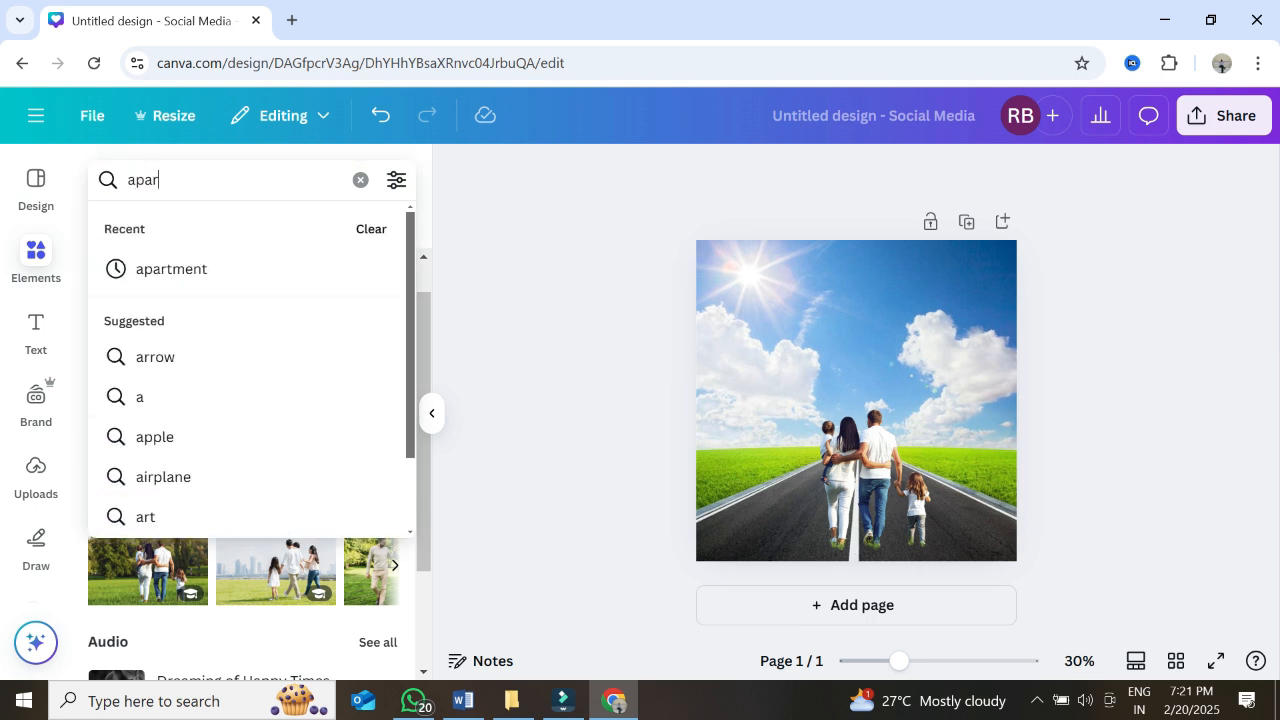
pyautogui.write('tmen')
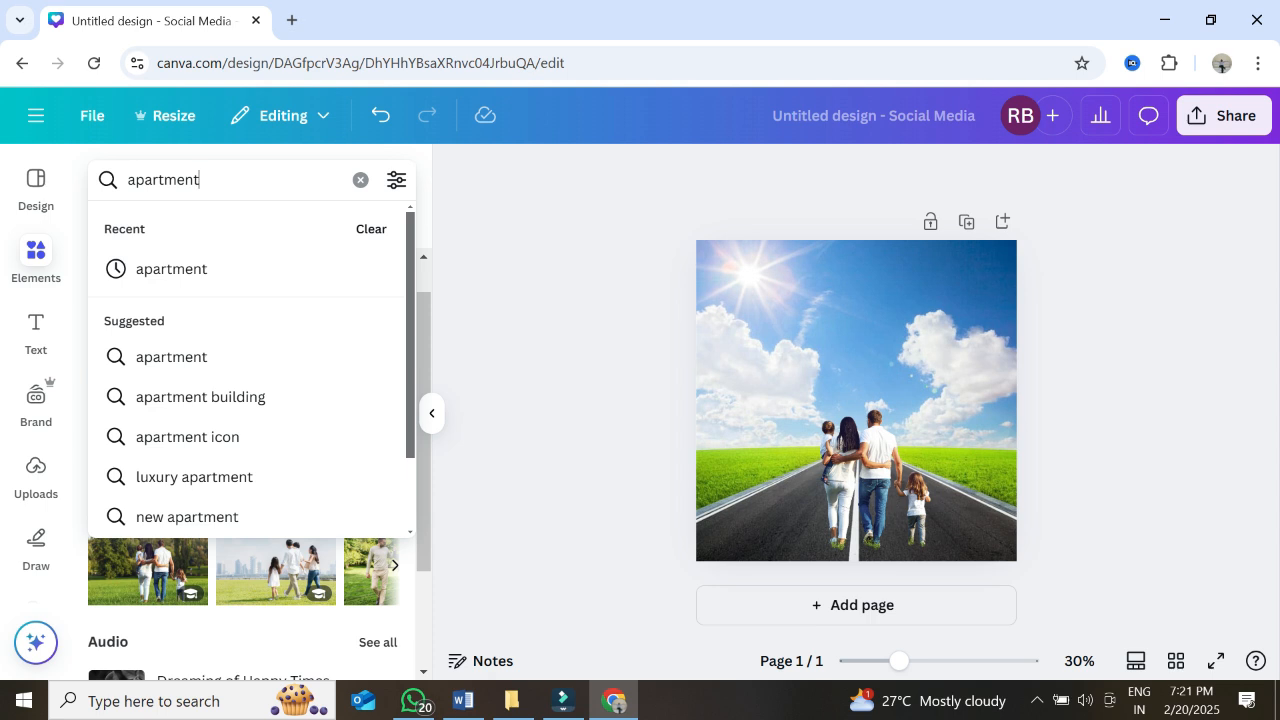
pyautogui.write('t')
pyautogui.press('Return')
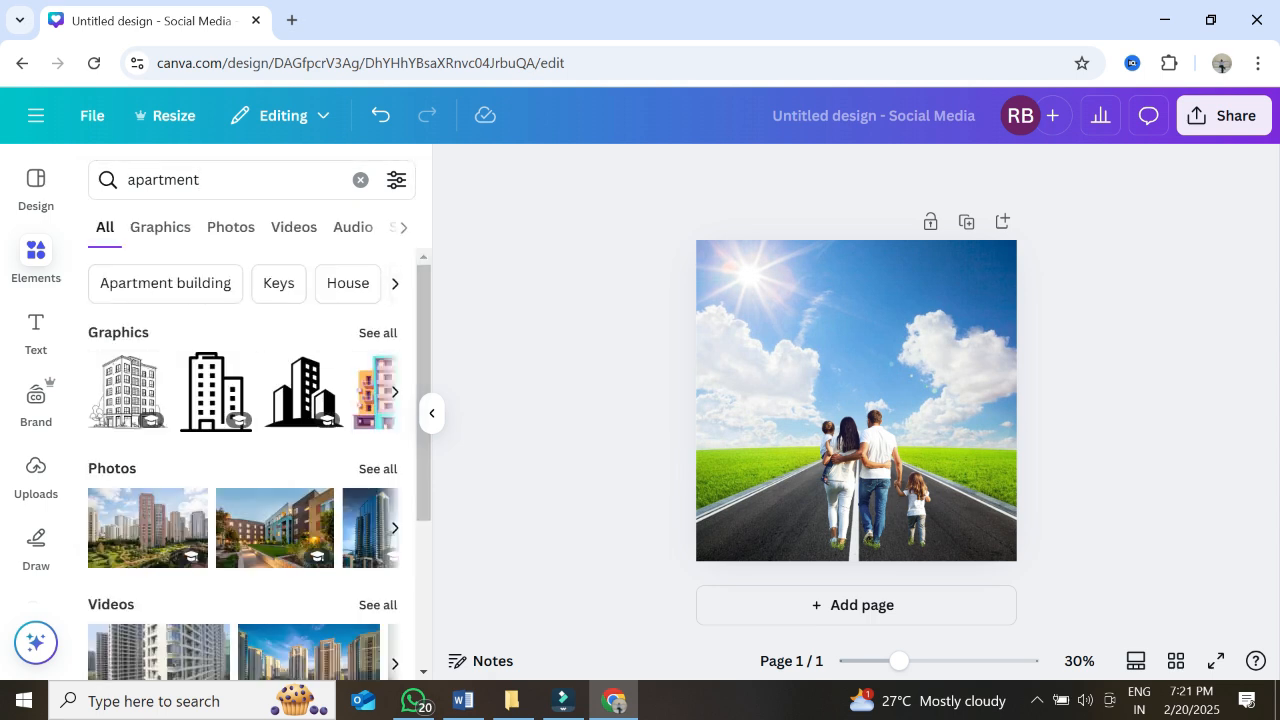
pyautogui.scroll(-1, 244, 464)
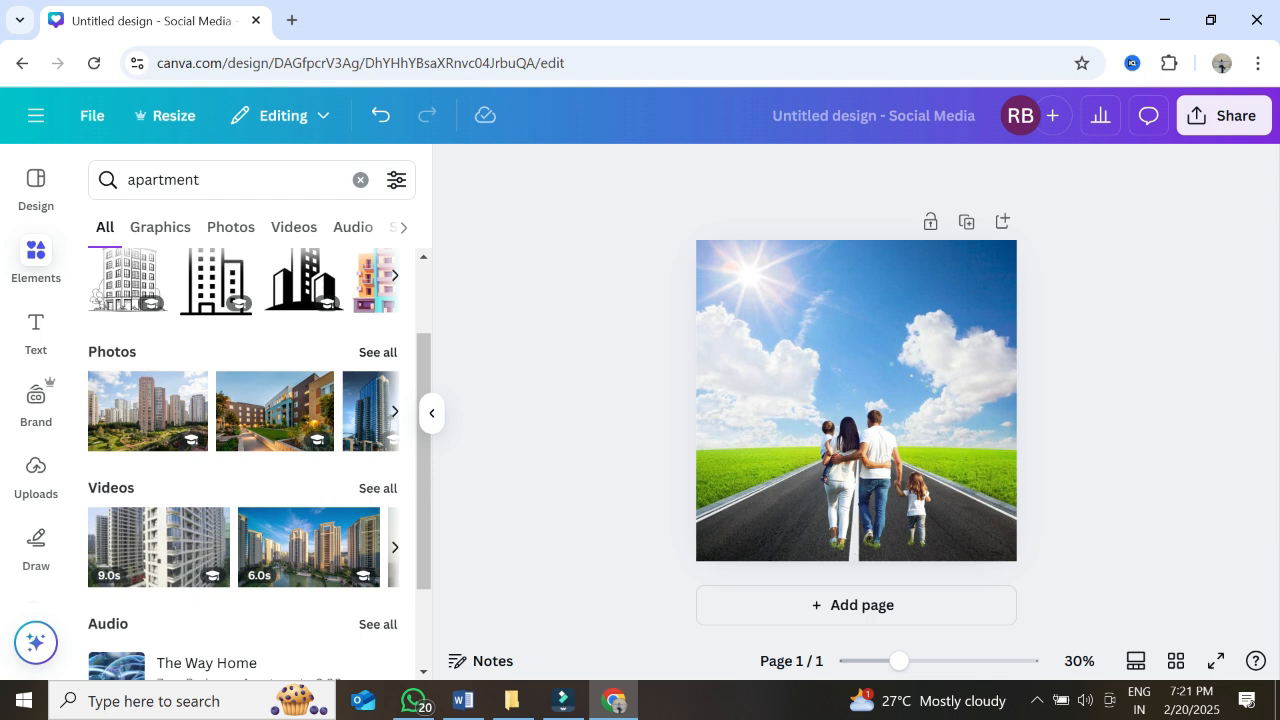
pyautogui.click(378, 352)
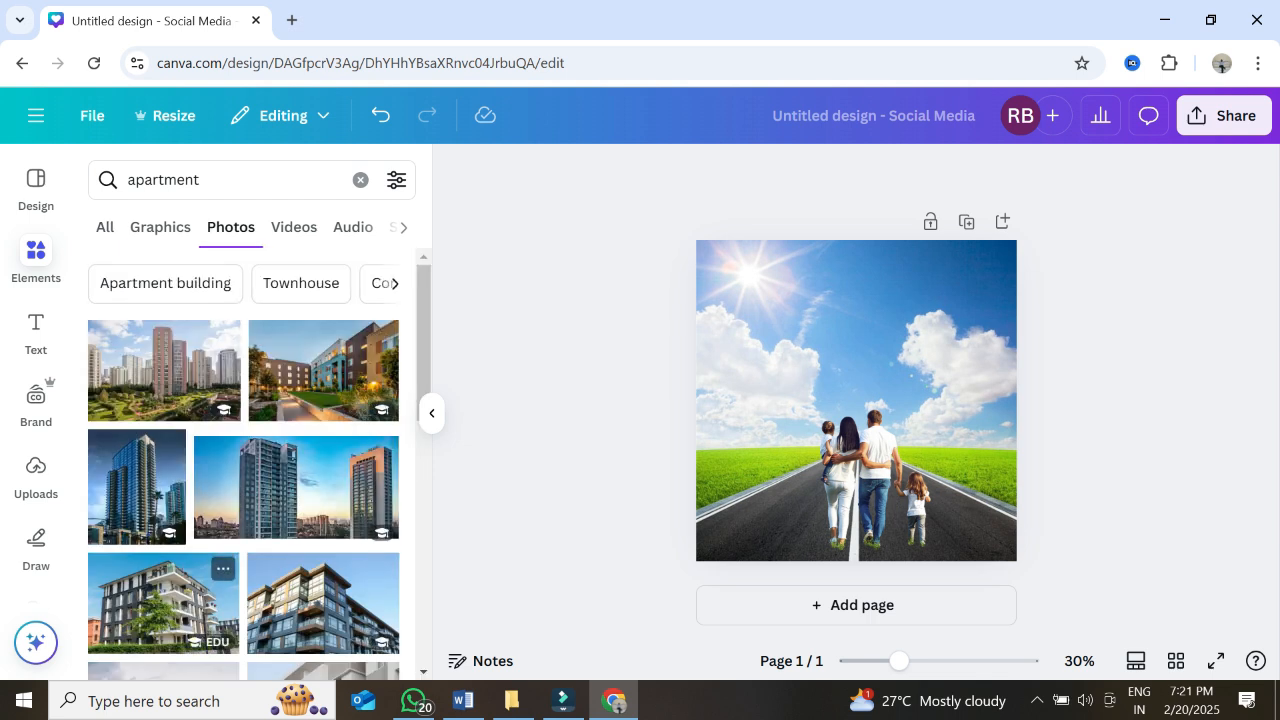
# Shrink the road photo to free the page's upper part, add the dark grey apartment building photo there and remove its background
pyautogui.moveTo(163, 602); pyautogui.dragTo(993, 397)
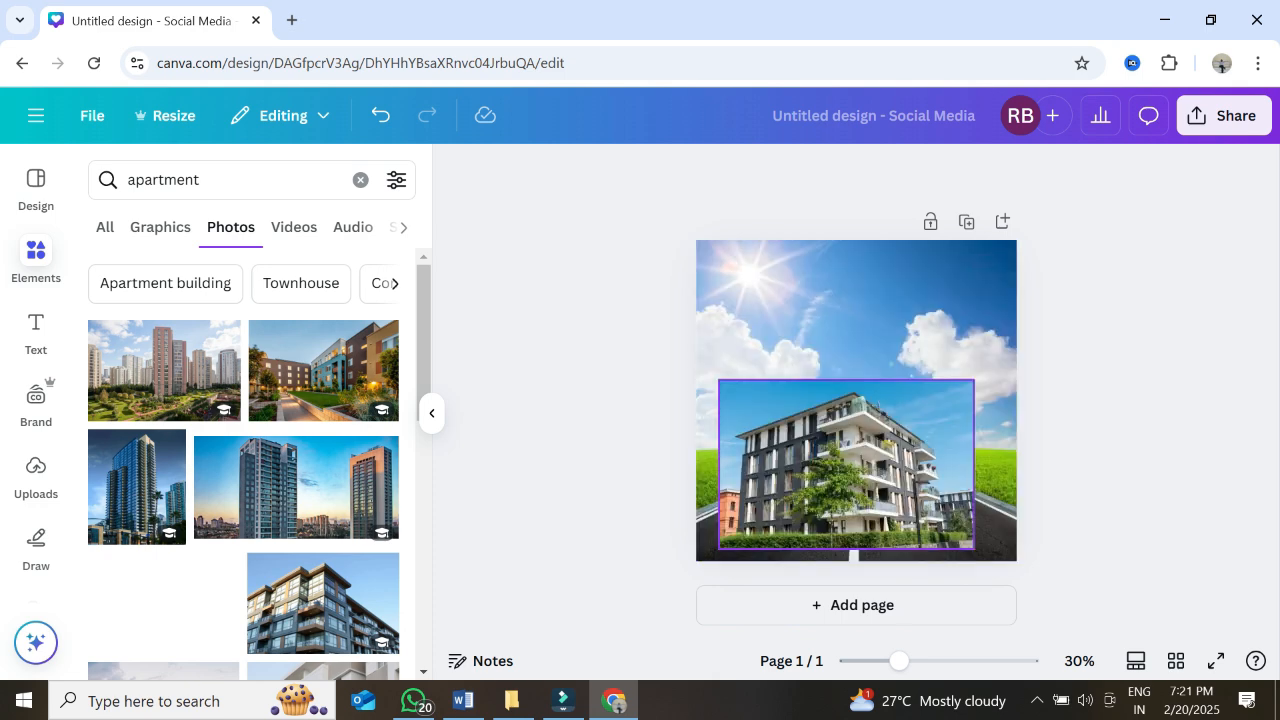
pyautogui.moveTo(846, 464); pyautogui.dragTo(1000, 400)
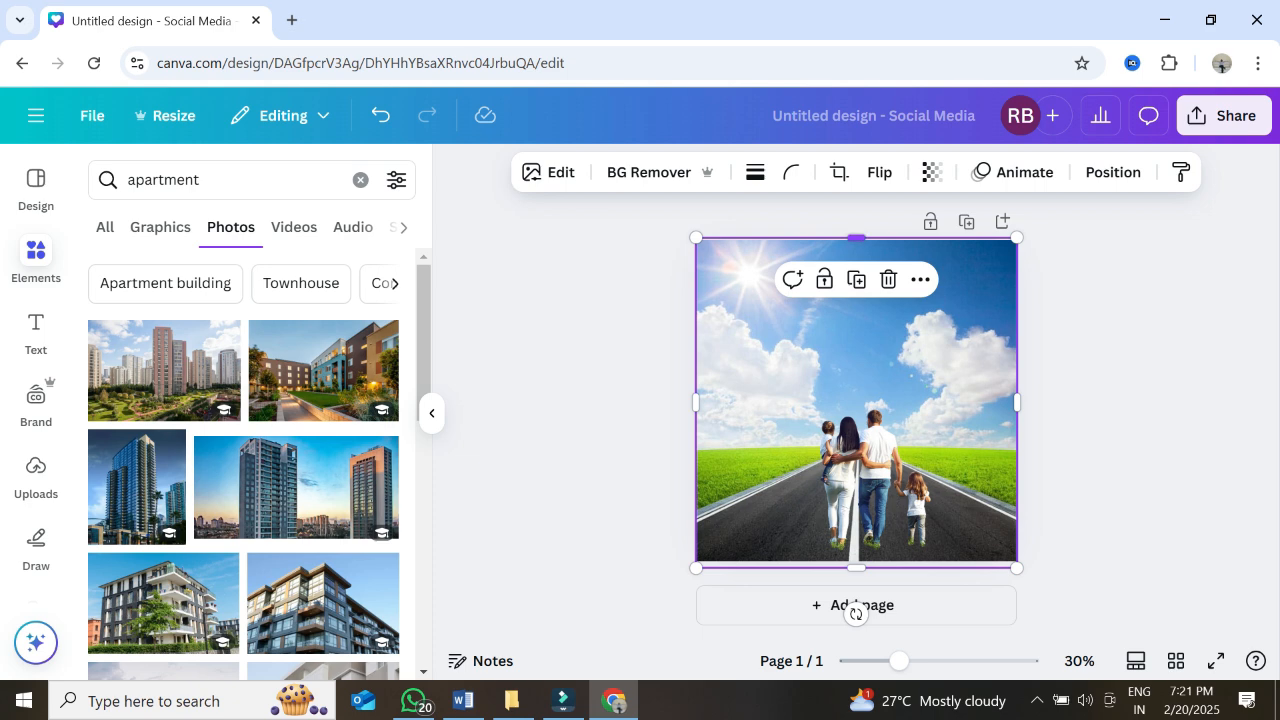
pyautogui.moveTo(856, 238); pyautogui.dragTo(856, 379)
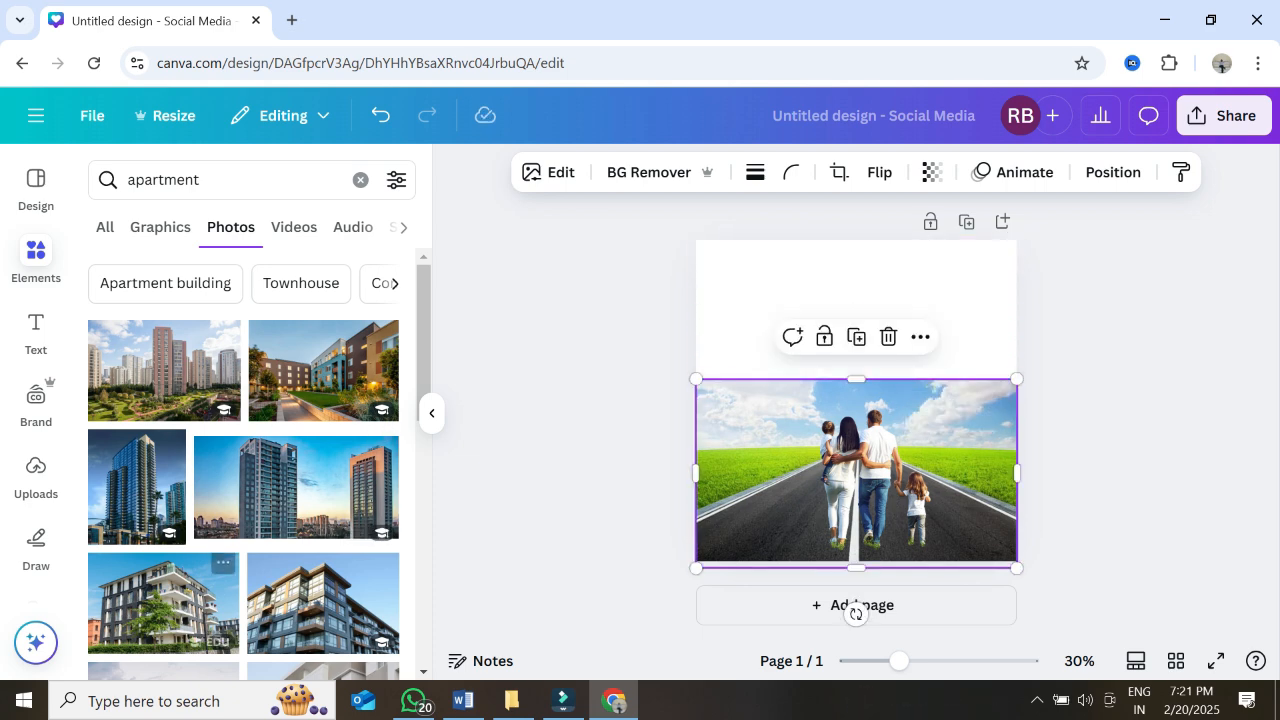
pyautogui.moveTo(214, 562); pyautogui.dragTo(956, 250)
pyautogui.click(648, 172)
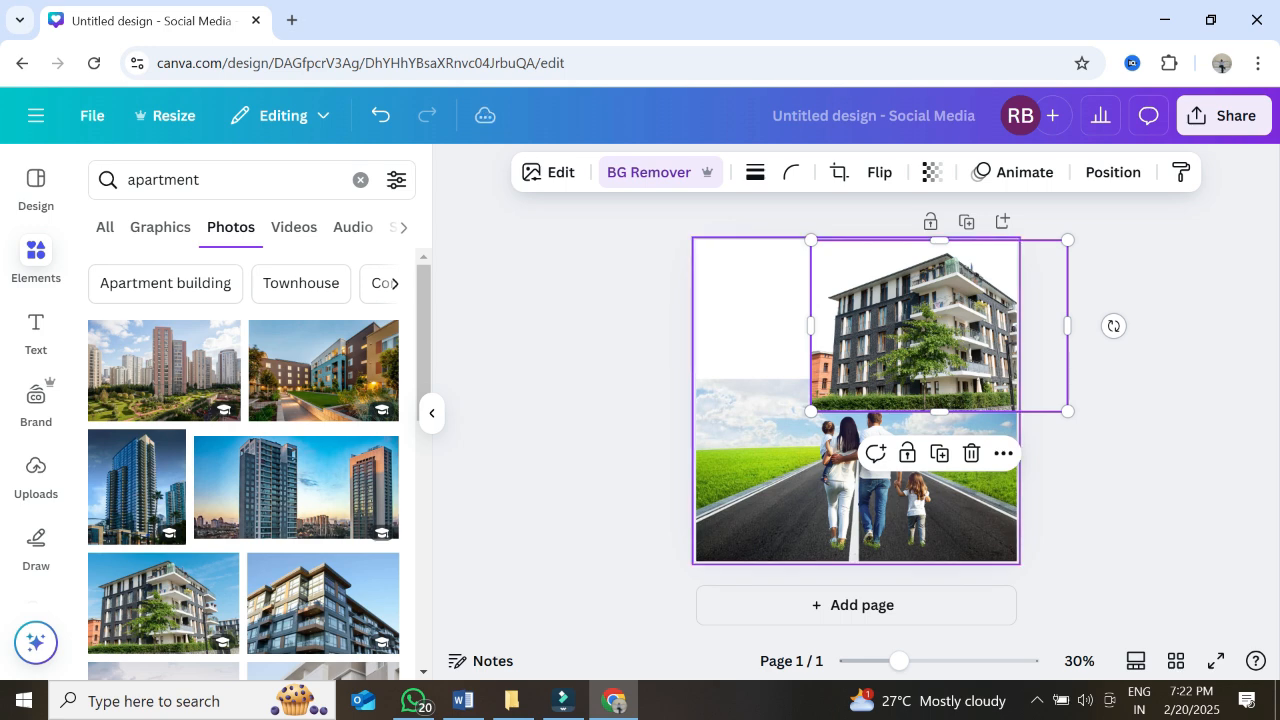
# Stretch the road photo back up behind the apartment building and move the building down onto the grass beside the road
pyautogui.click(862, 472)
pyautogui.moveTo(846, 380); pyautogui.dragTo(856, 249)
pyautogui.click(915, 345)
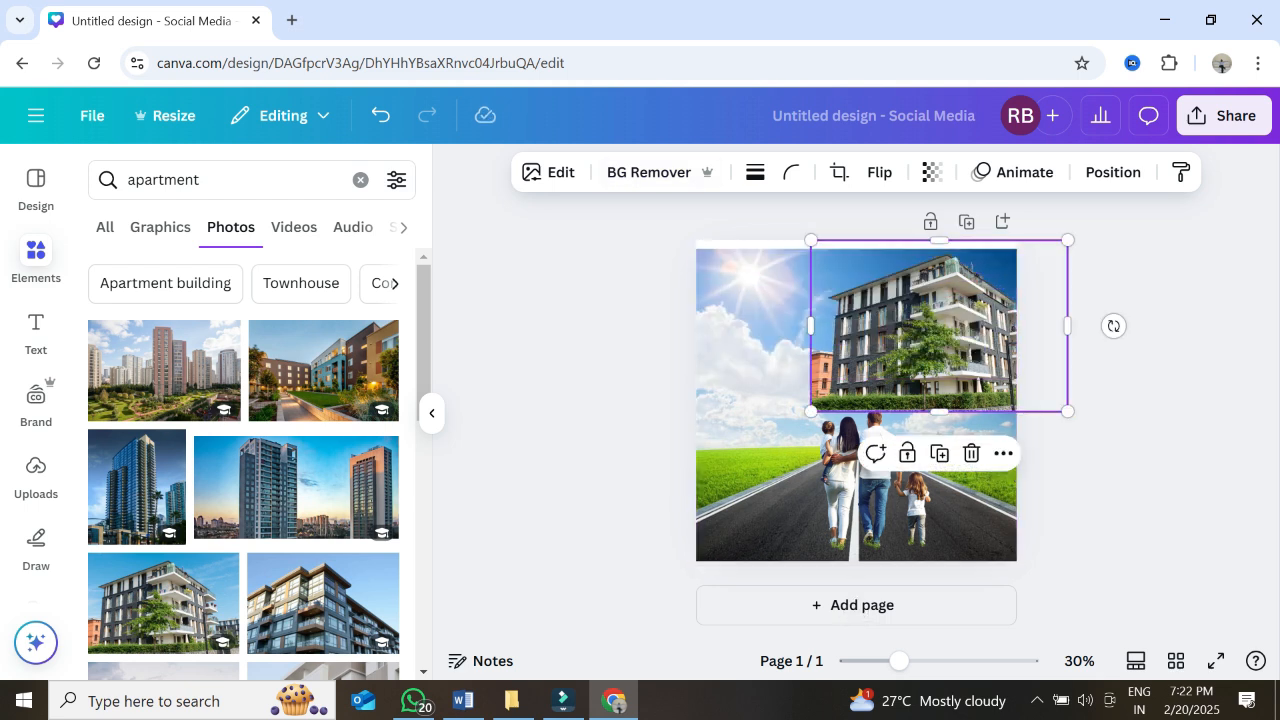
pyautogui.moveTo(915, 345); pyautogui.dragTo(940, 395)
# Bring the family cutout to the front and shift it slightly left on the road
pyautogui.click(856, 512)
pyautogui.rightClick(858, 513)
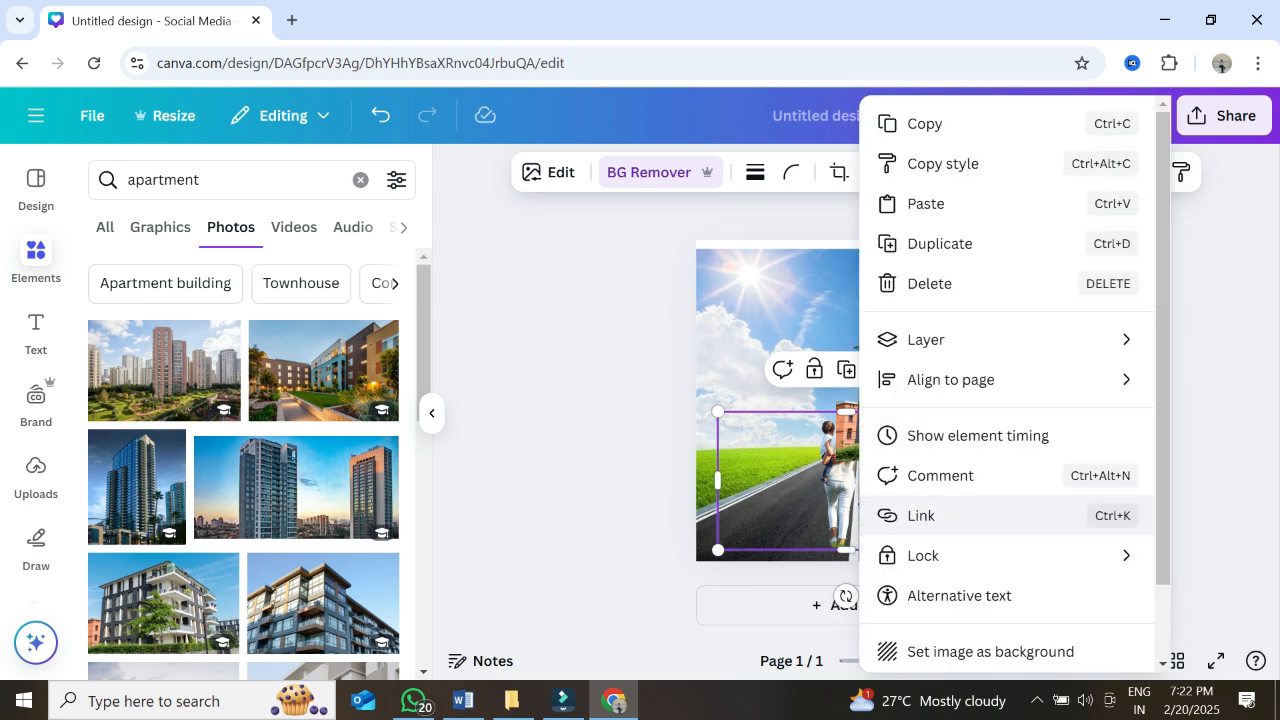
pyautogui.moveTo(926, 339)
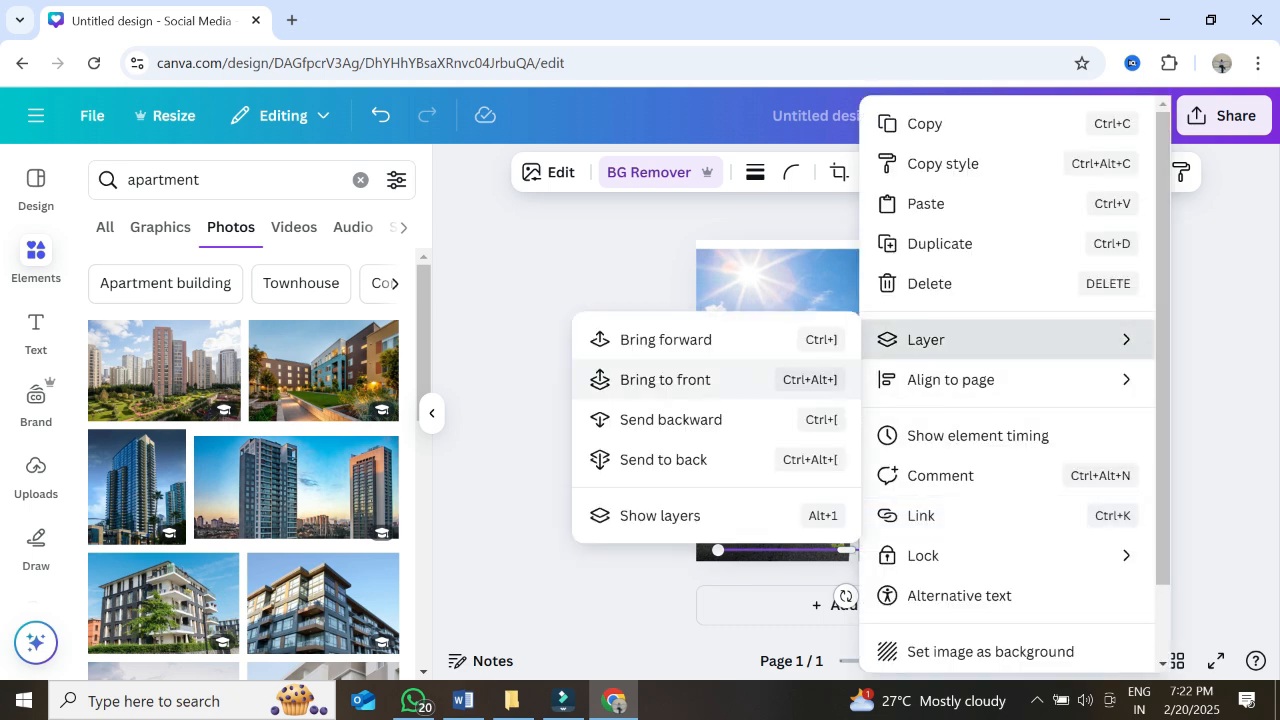
pyautogui.click(665, 379)
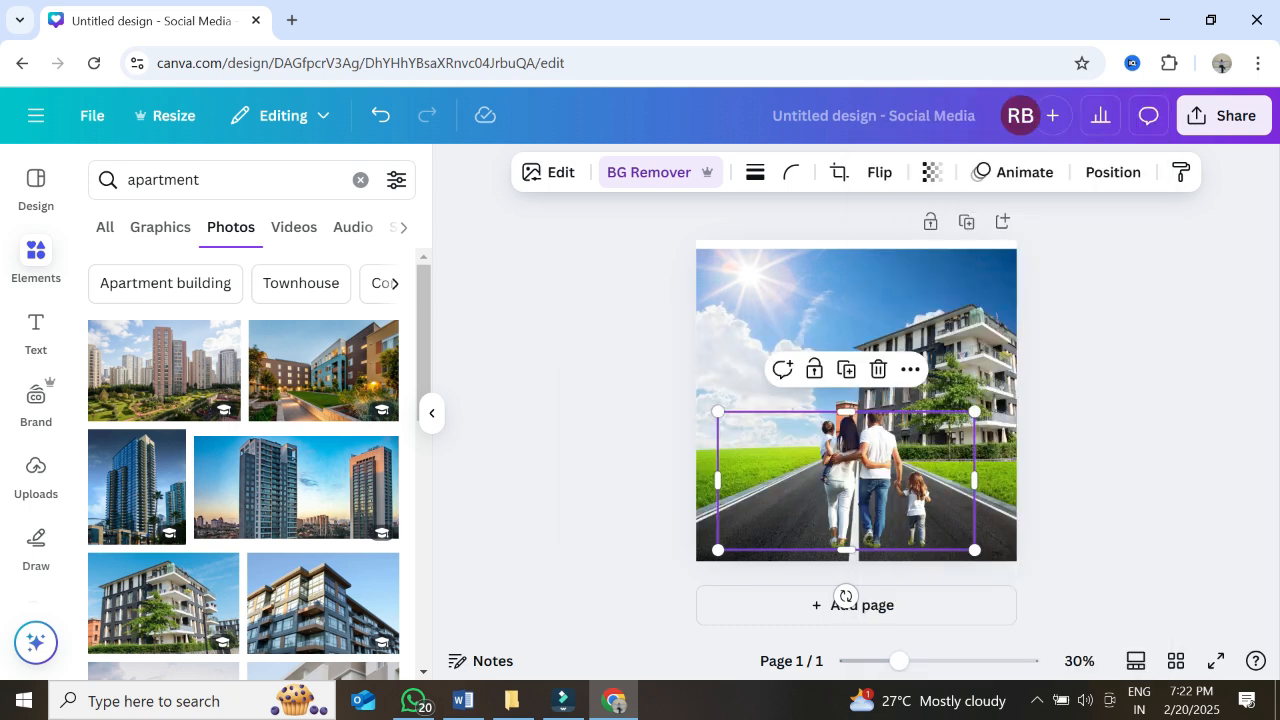
pyautogui.moveTo(846, 480); pyautogui.dragTo(824, 485)
pyautogui.click(1112, 420)
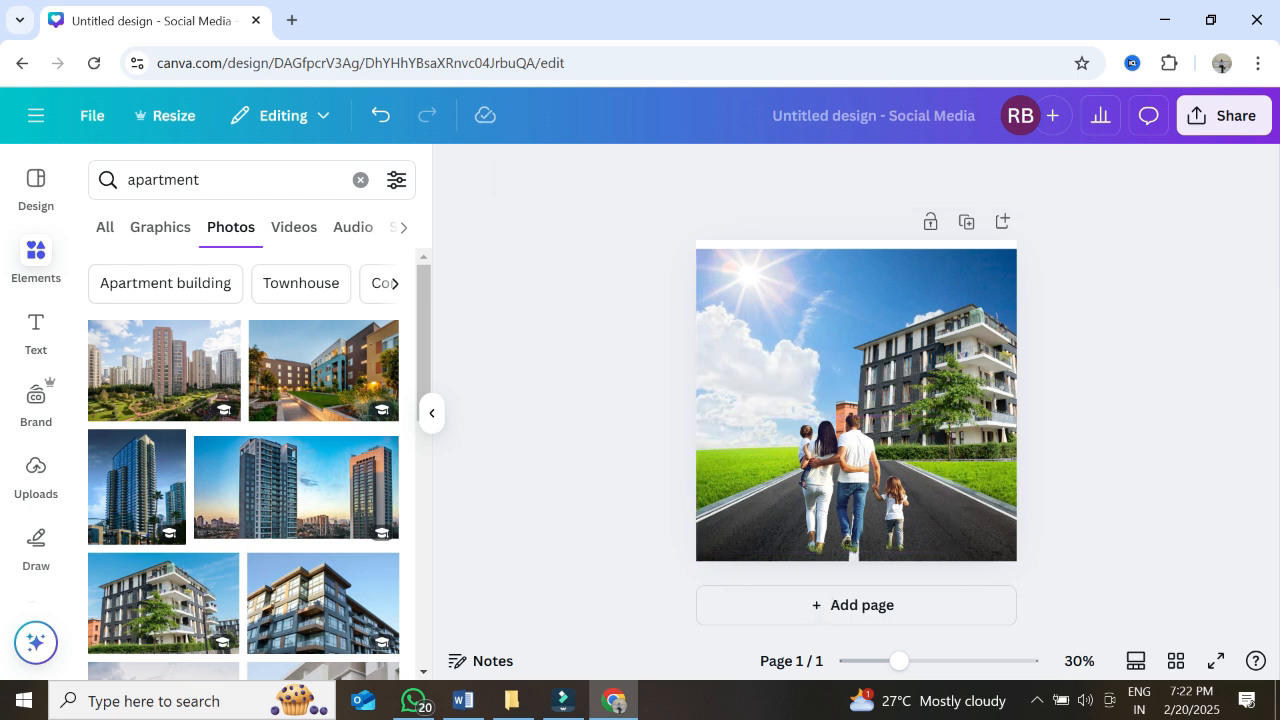
# Extend the road photo up to the page's upper edge to close the white gap
pyautogui.click(857, 279)
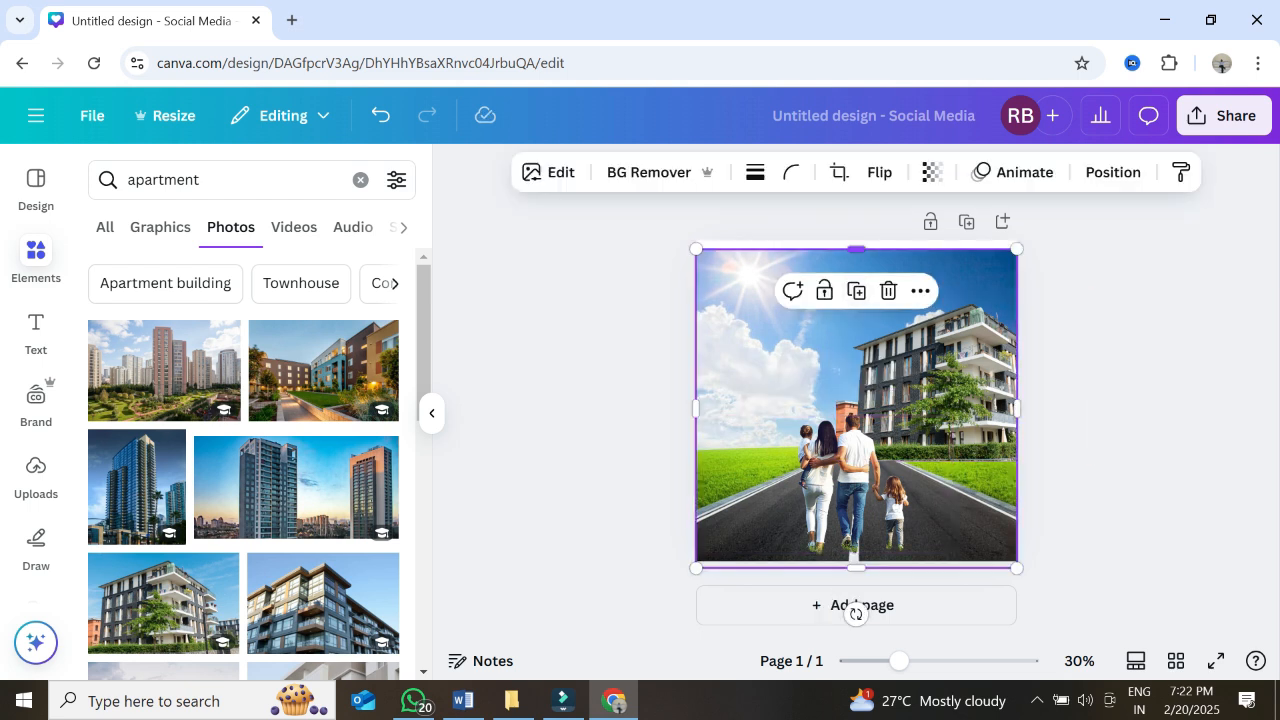
pyautogui.moveTo(857, 249); pyautogui.dragTo(857, 240)
pyautogui.click(1100, 320)
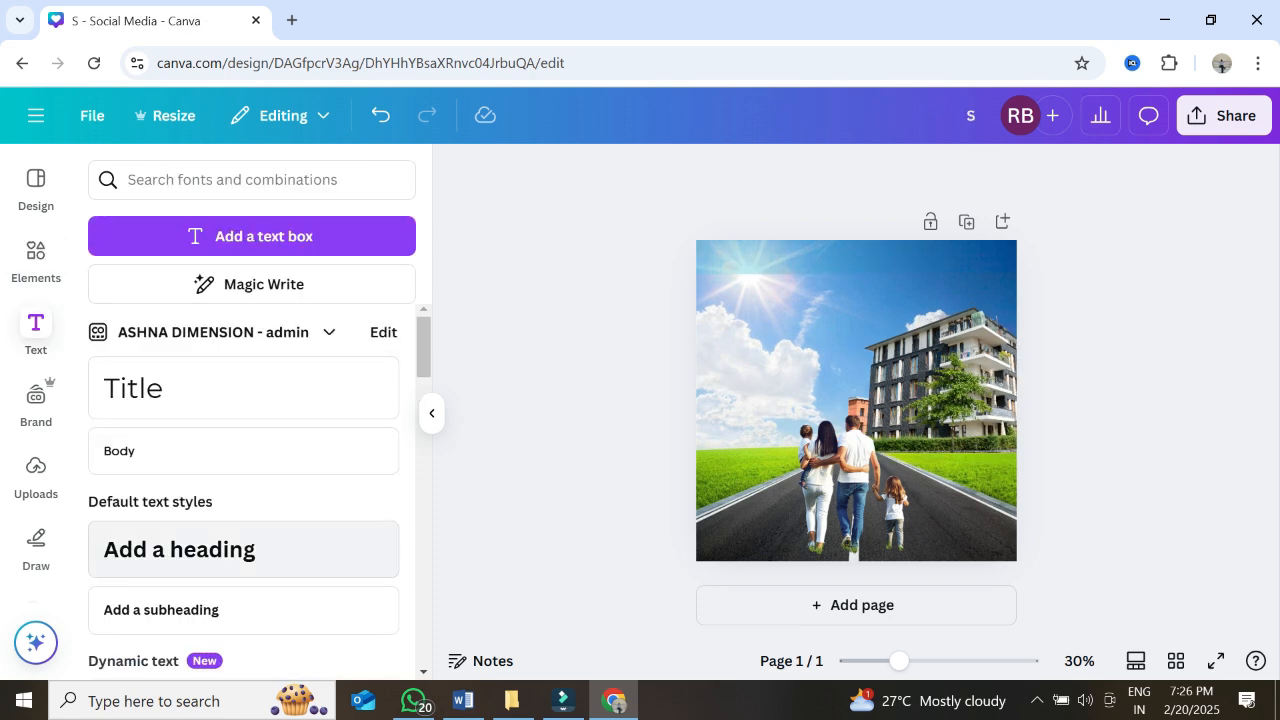
# Add a heading across the sky at the top of the page reading "Secure Your Dream Home"
pyautogui.moveTo(243, 549); pyautogui.dragTo(817, 264)
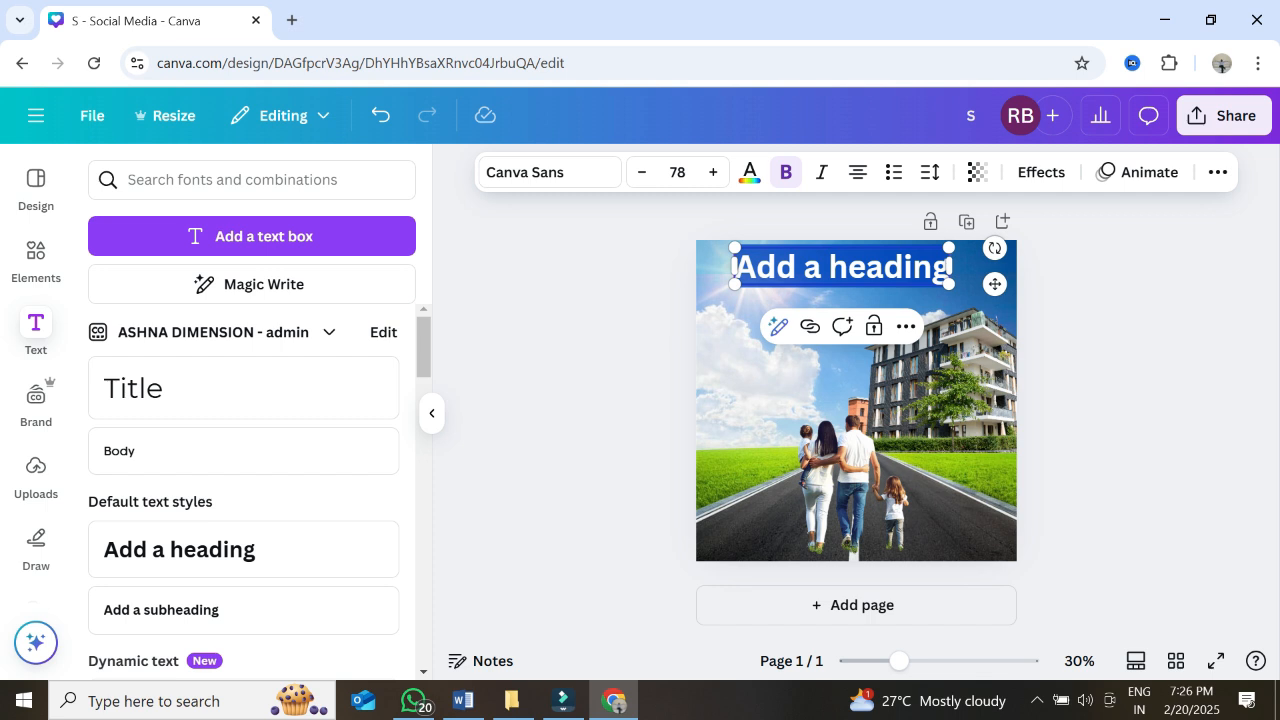
pyautogui.write('Secure Y')
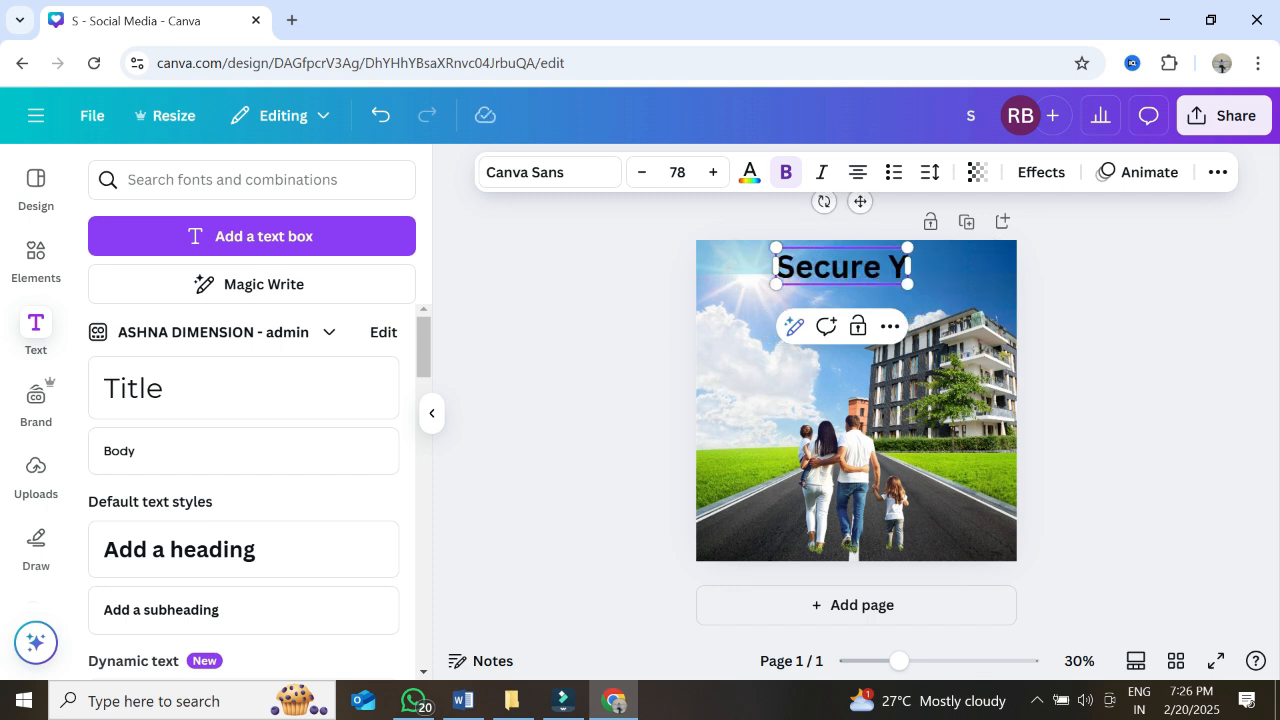
pyautogui.write('our')
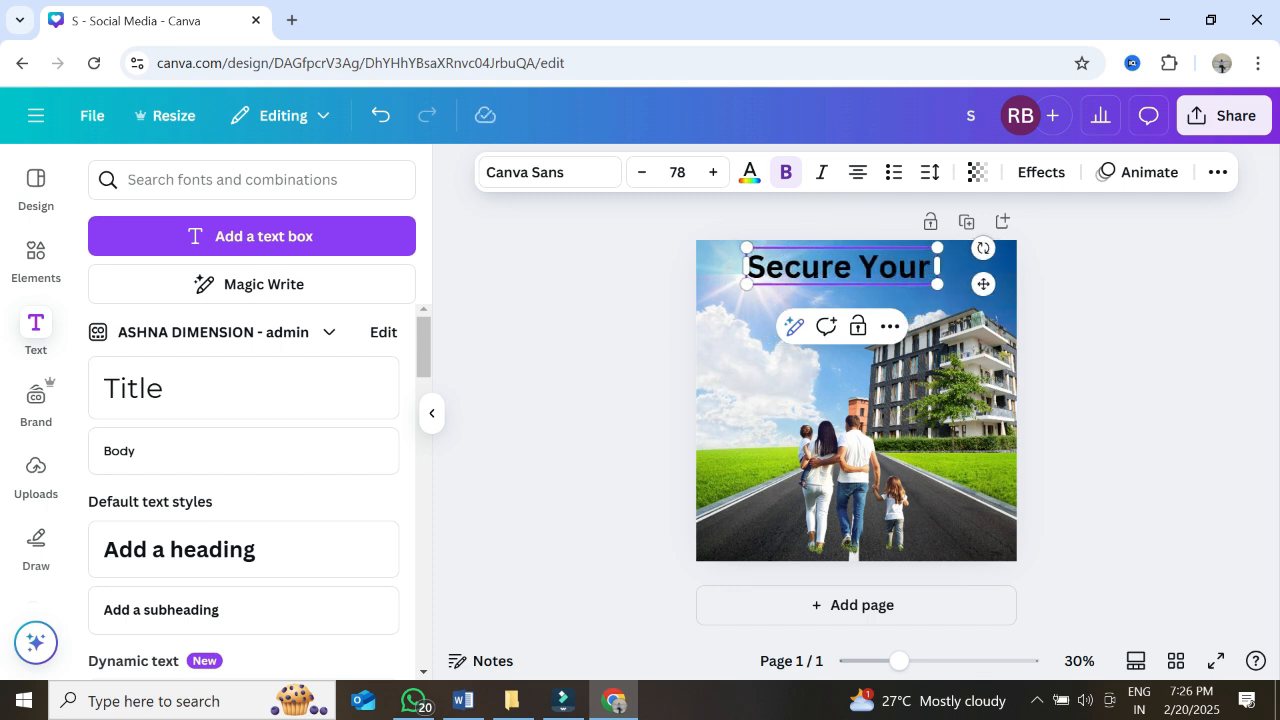
pyautogui.write(' Dream')
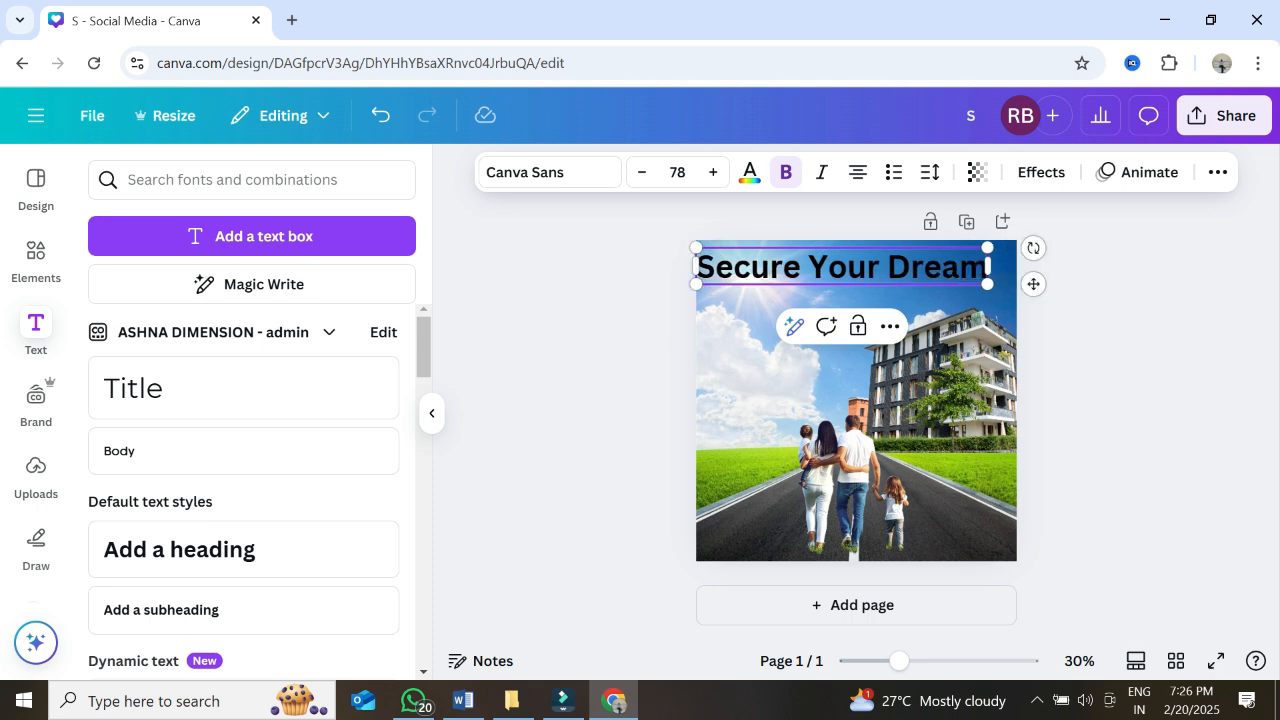
pyautogui.press('Return')
pyautogui.write('H')
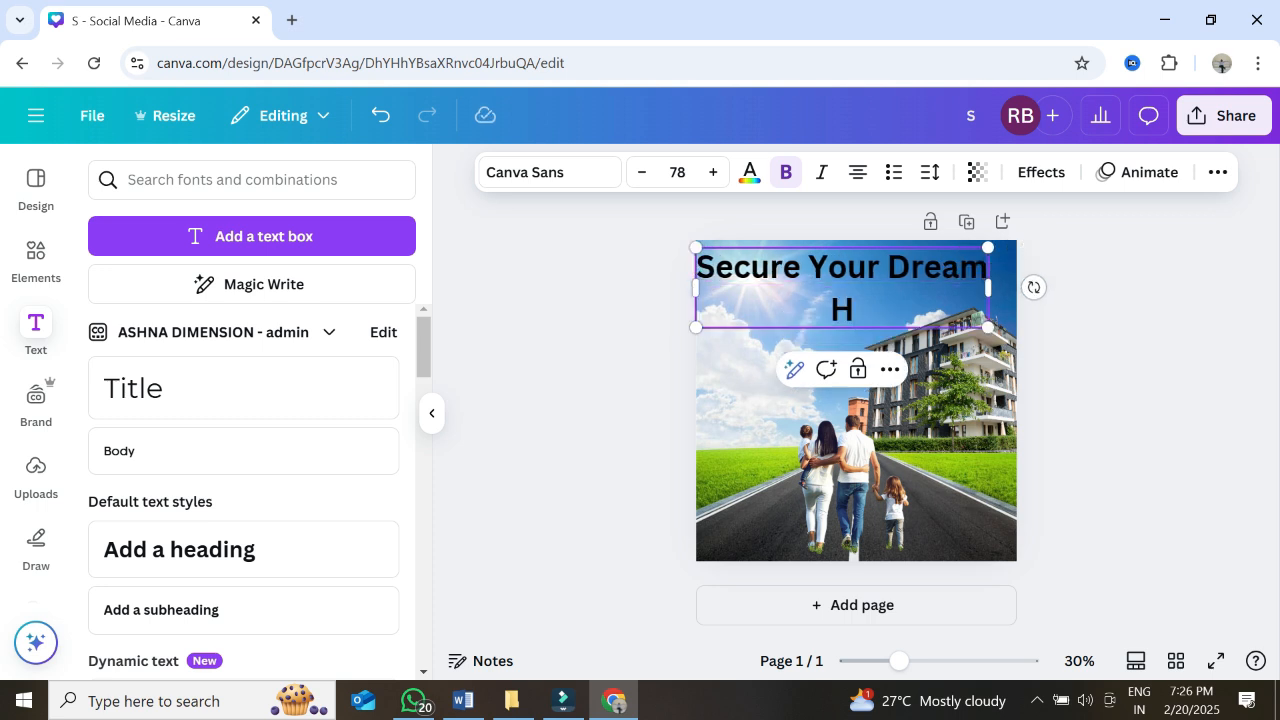
pyautogui.write('ome')
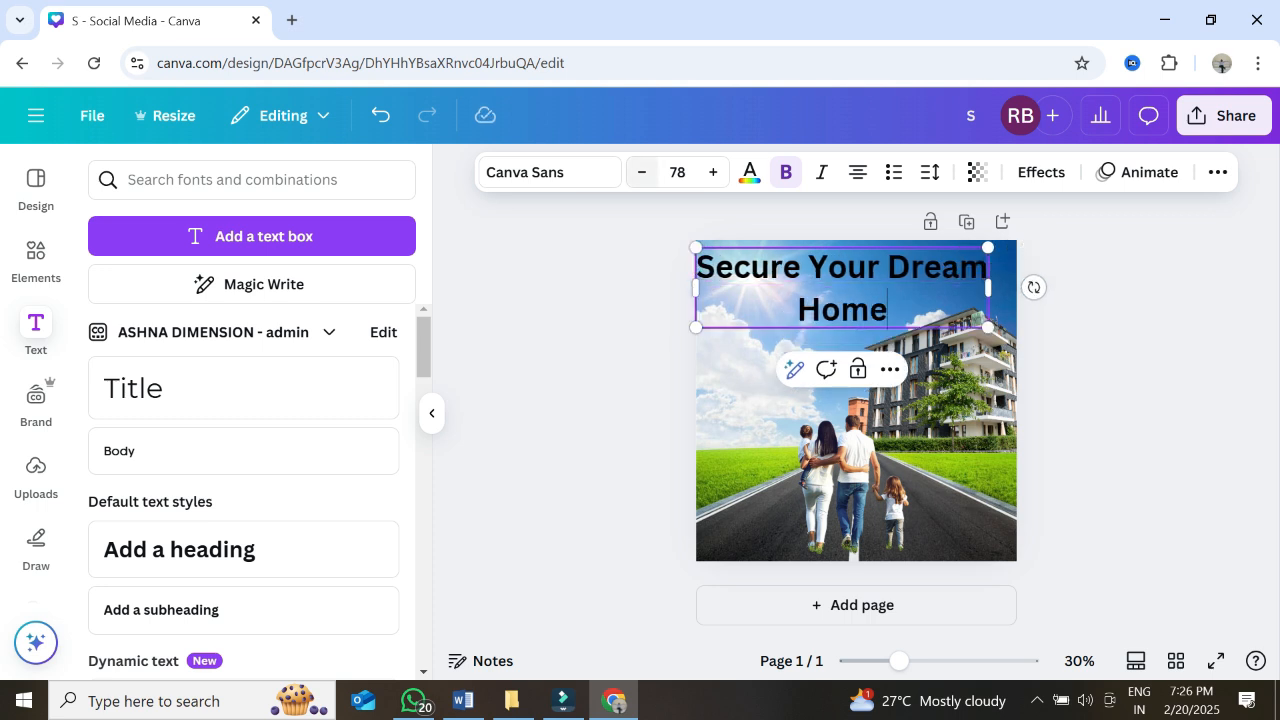
# Reduce the heading's font size to 55, fit it on one line and center it on the page
pyautogui.click(641, 172)
pyautogui.click(641, 172)
pyautogui.click(641, 172)
pyautogui.click(641, 172)
pyautogui.click(641, 172)
pyautogui.click(641, 172)
pyautogui.click(641, 172)
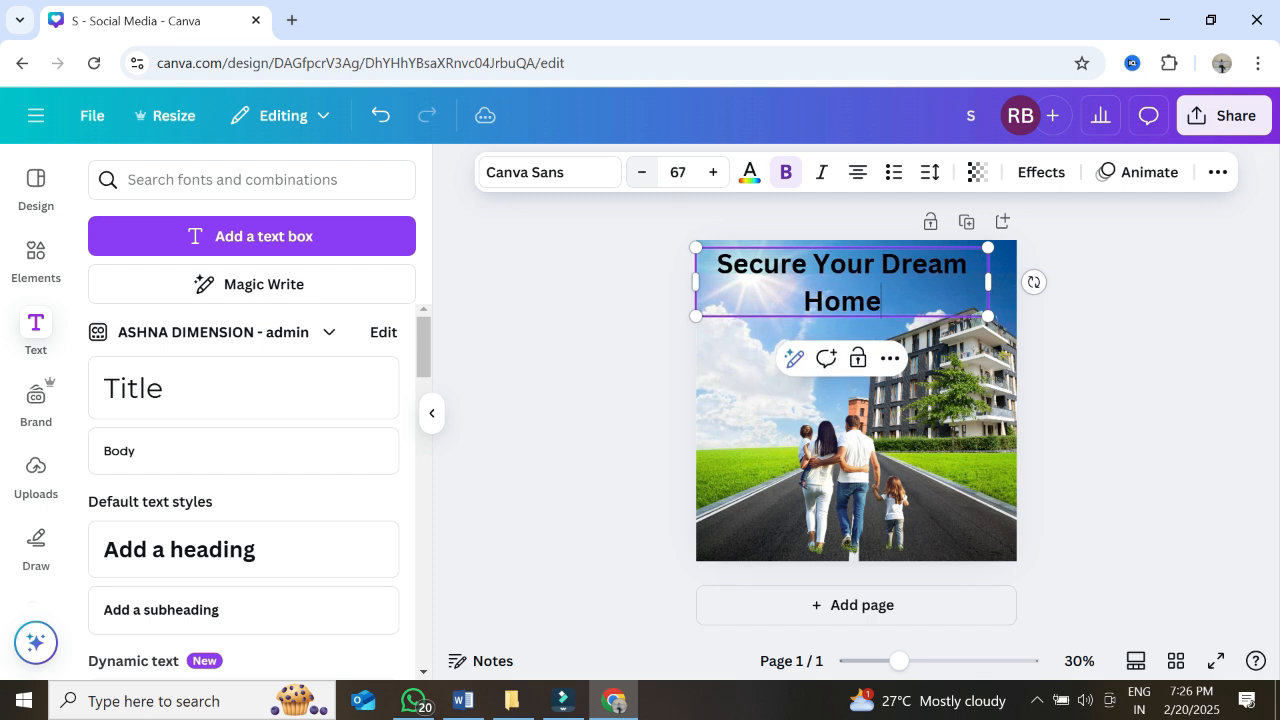
pyautogui.click(641, 172)
pyautogui.click(641, 172)
pyautogui.click(641, 172)
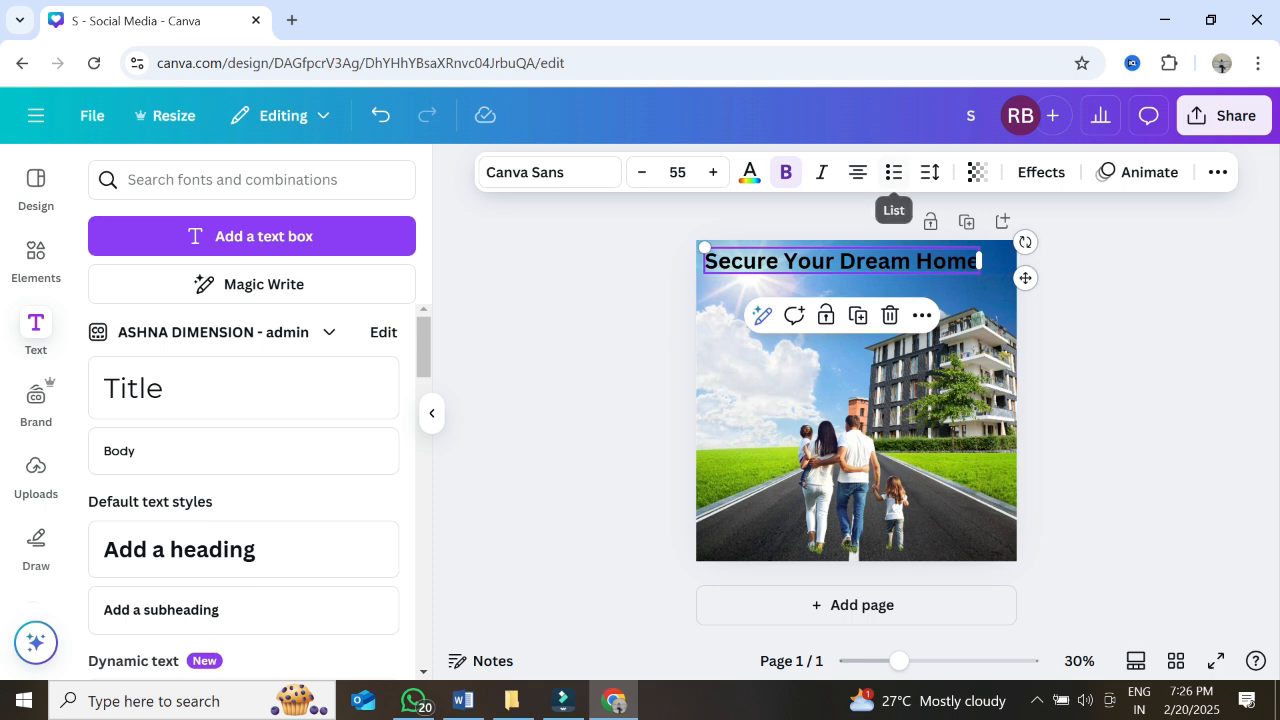
pyautogui.moveTo(842, 261); pyautogui.dragTo(857, 262)
pyautogui.click(1112, 317)
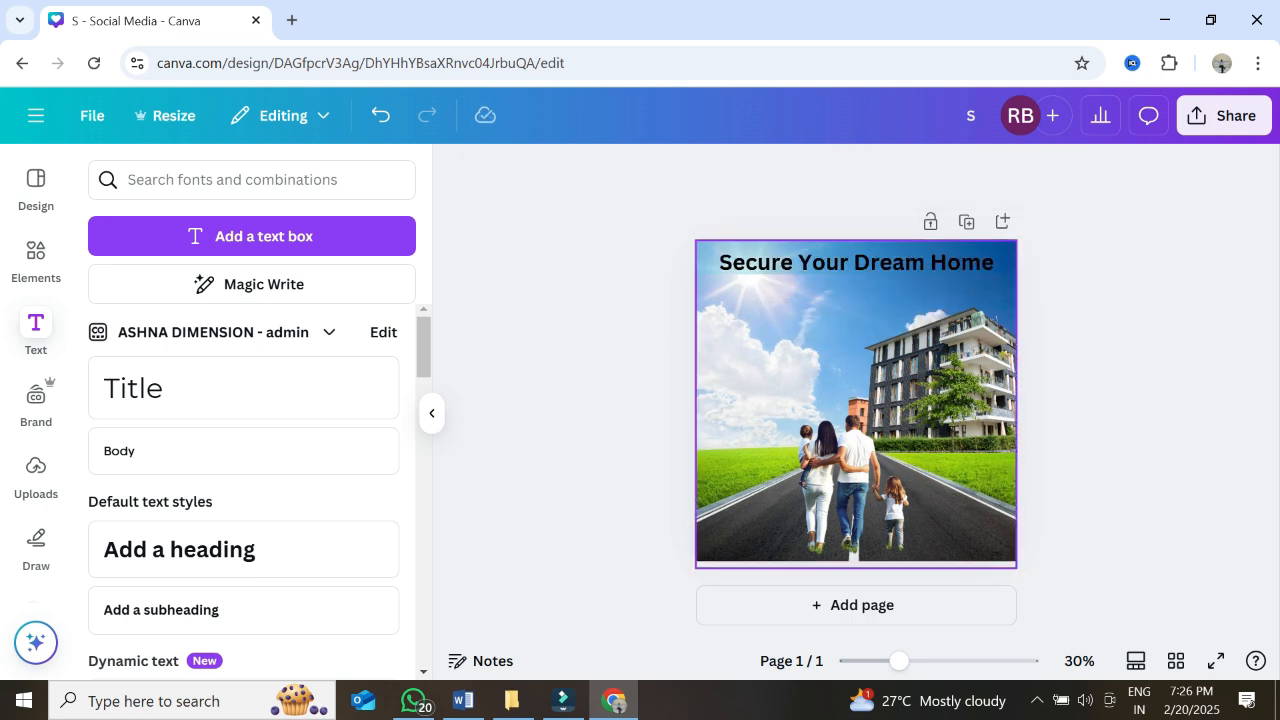
# Apply the Outline effect to the heading with a white outline color
pyautogui.click(882, 262)
pyautogui.click(1041, 172)
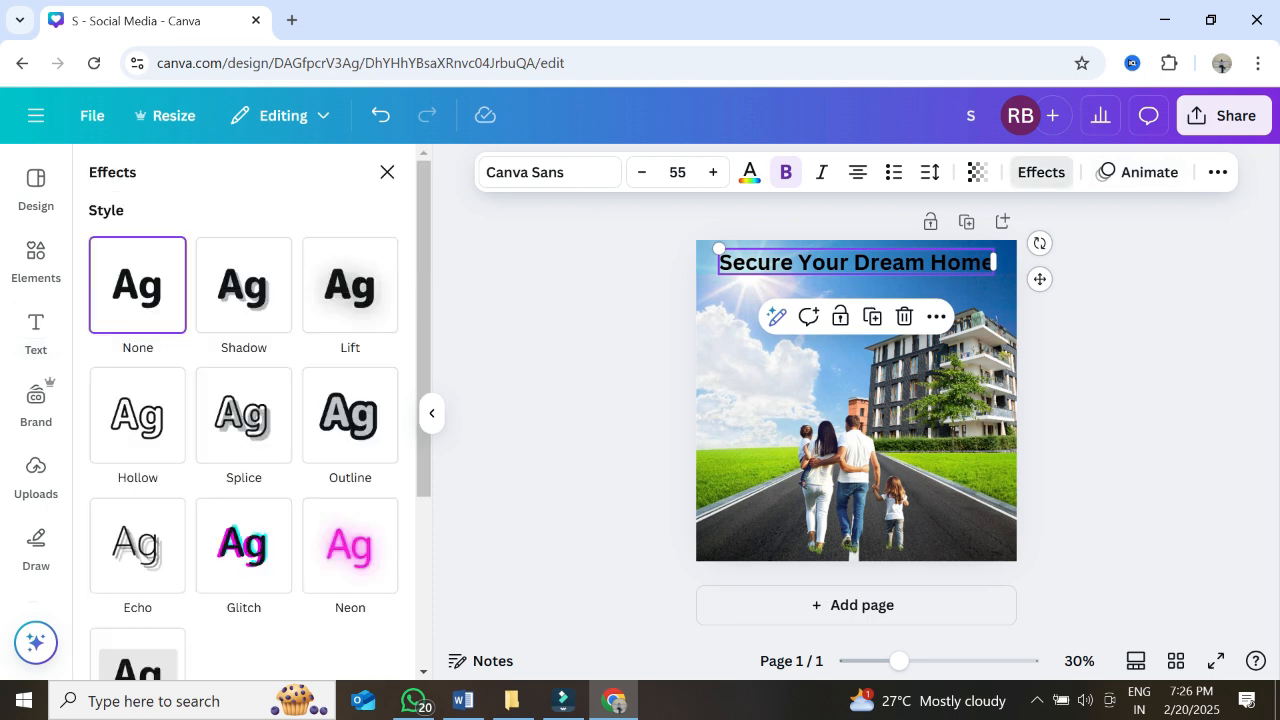
pyautogui.click(350, 415)
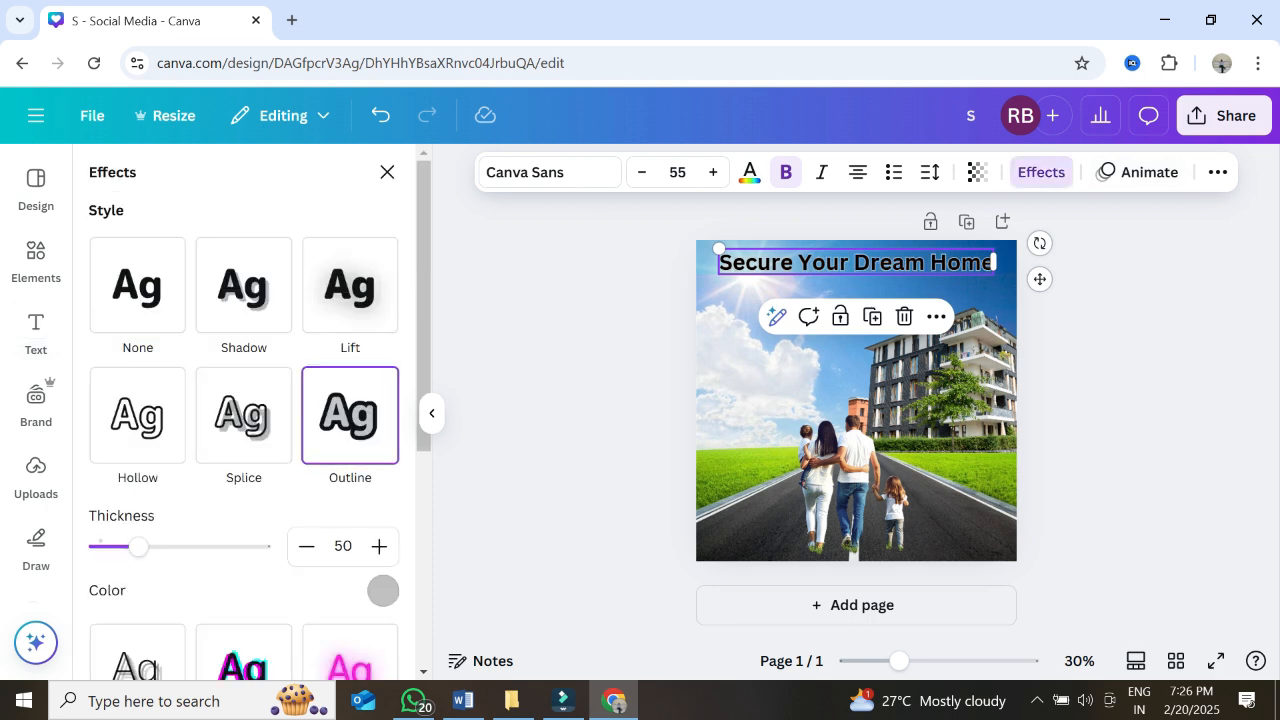
pyautogui.click(383, 590)
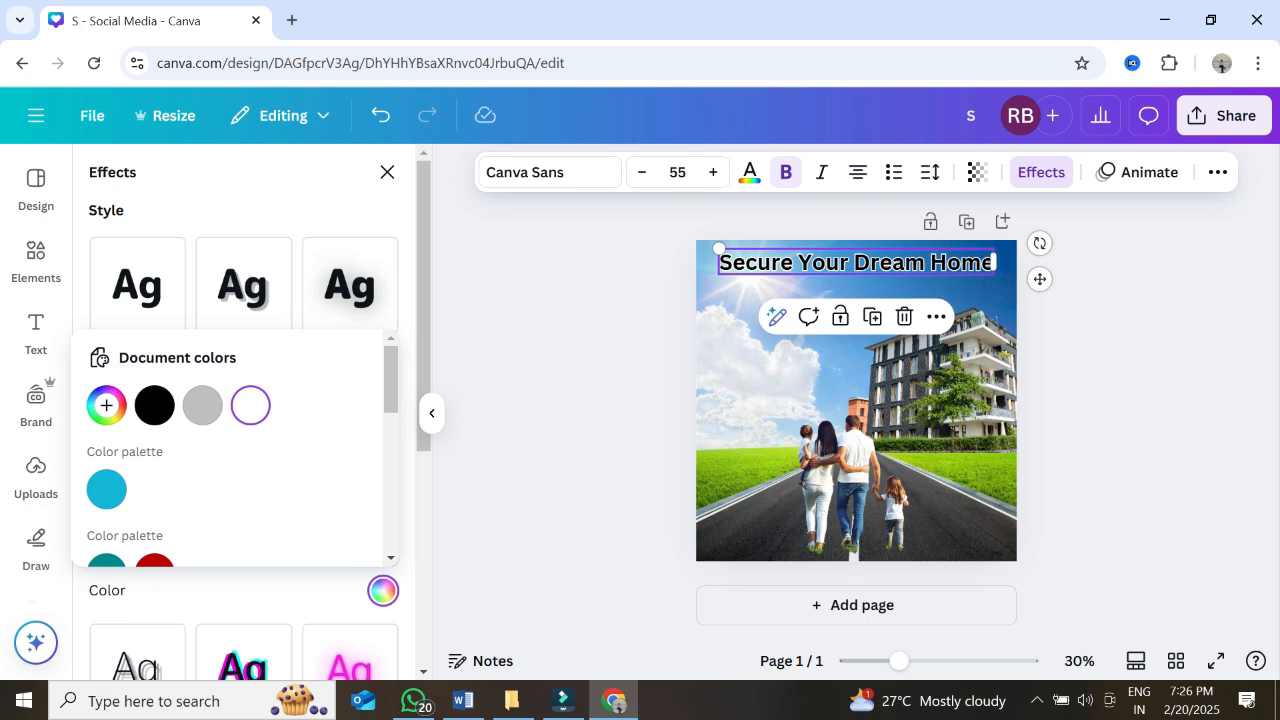
pyautogui.click(36, 332)
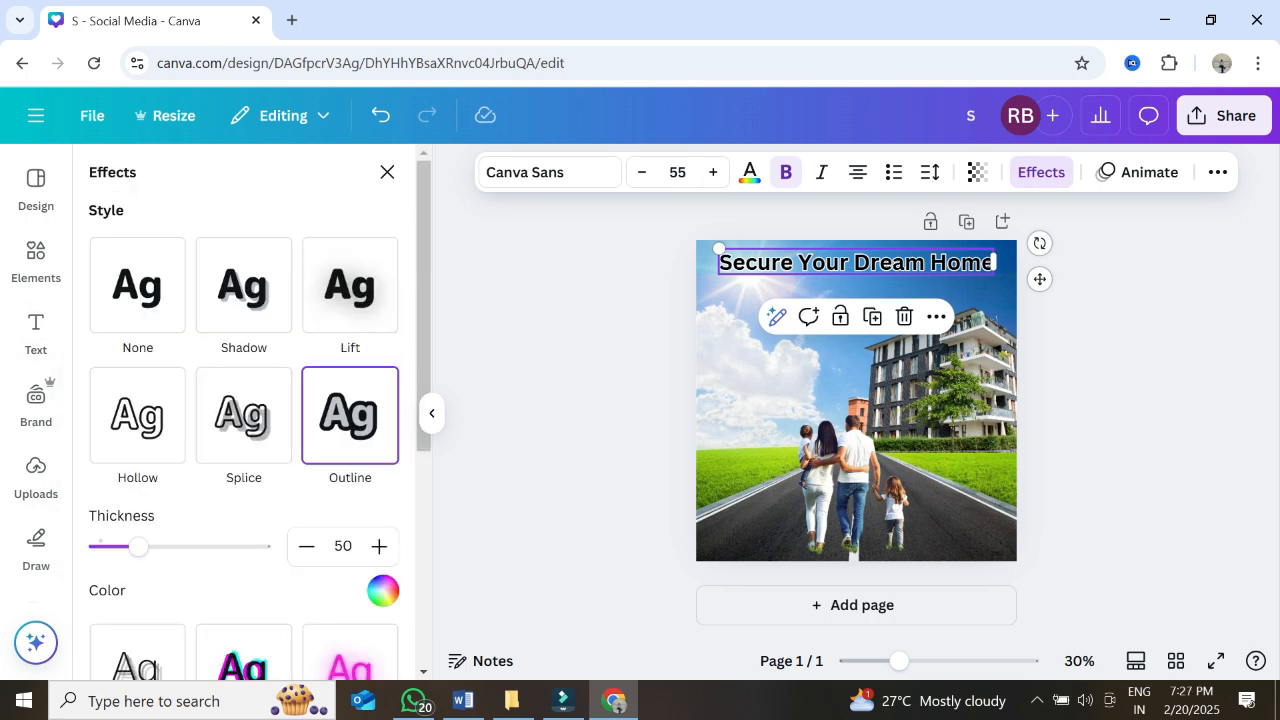
# Color the heading text dark red and enlarge it to span nearly the full page width near the upper edge
pyautogui.click(749, 172)
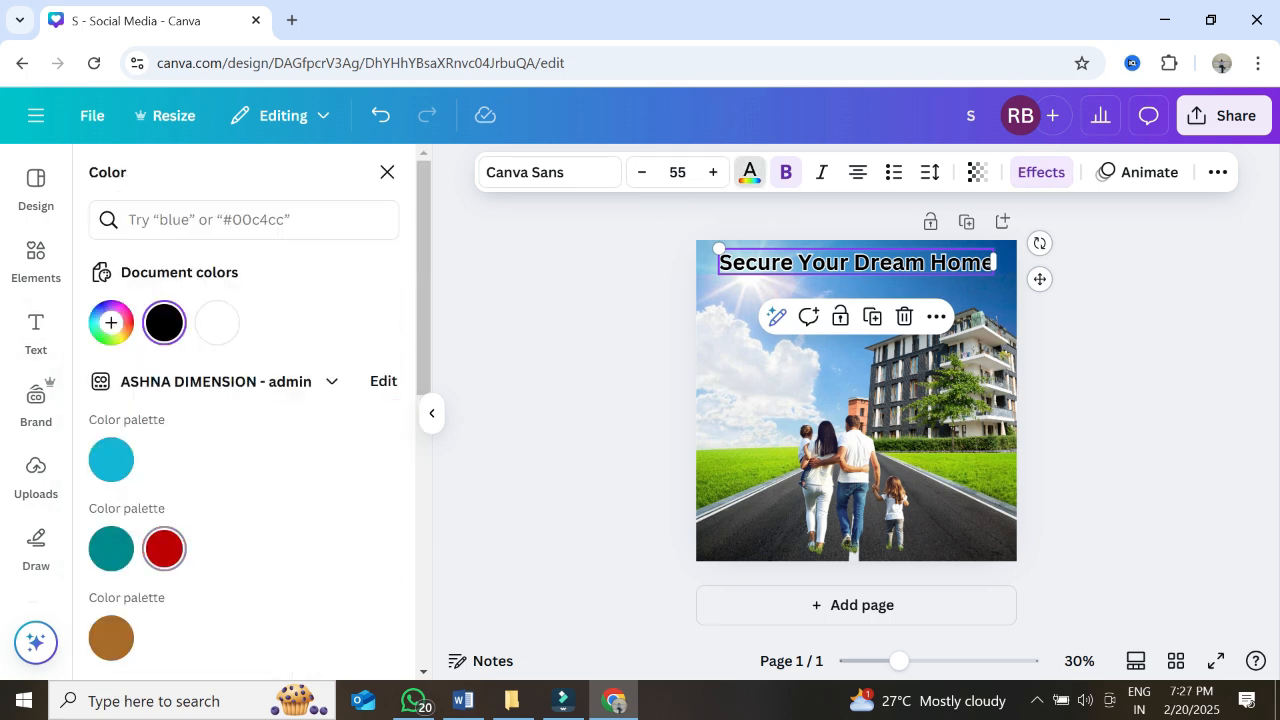
pyautogui.click(164, 548)
pyautogui.click(387, 172)
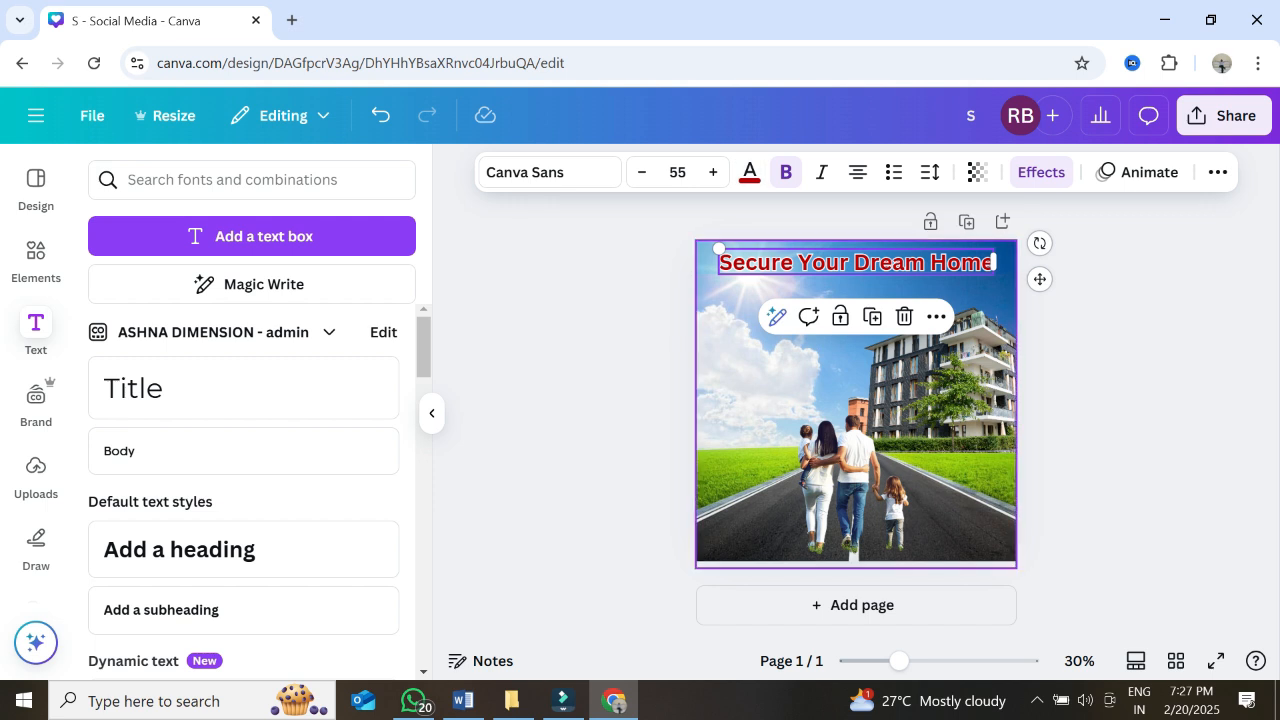
pyautogui.click(1076, 442)
pyautogui.click(856, 262)
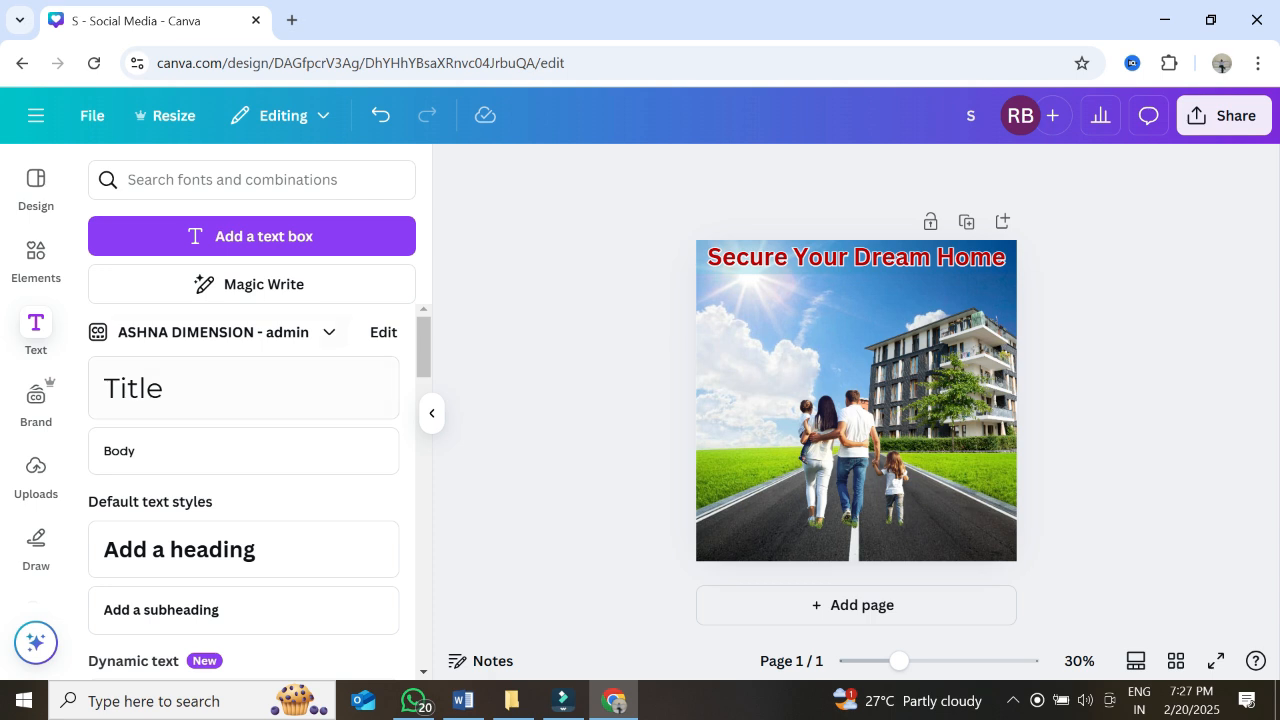
# Add a bulleted body text over the clouds left of the building and increase its font size to 33
pyautogui.click(856, 404)
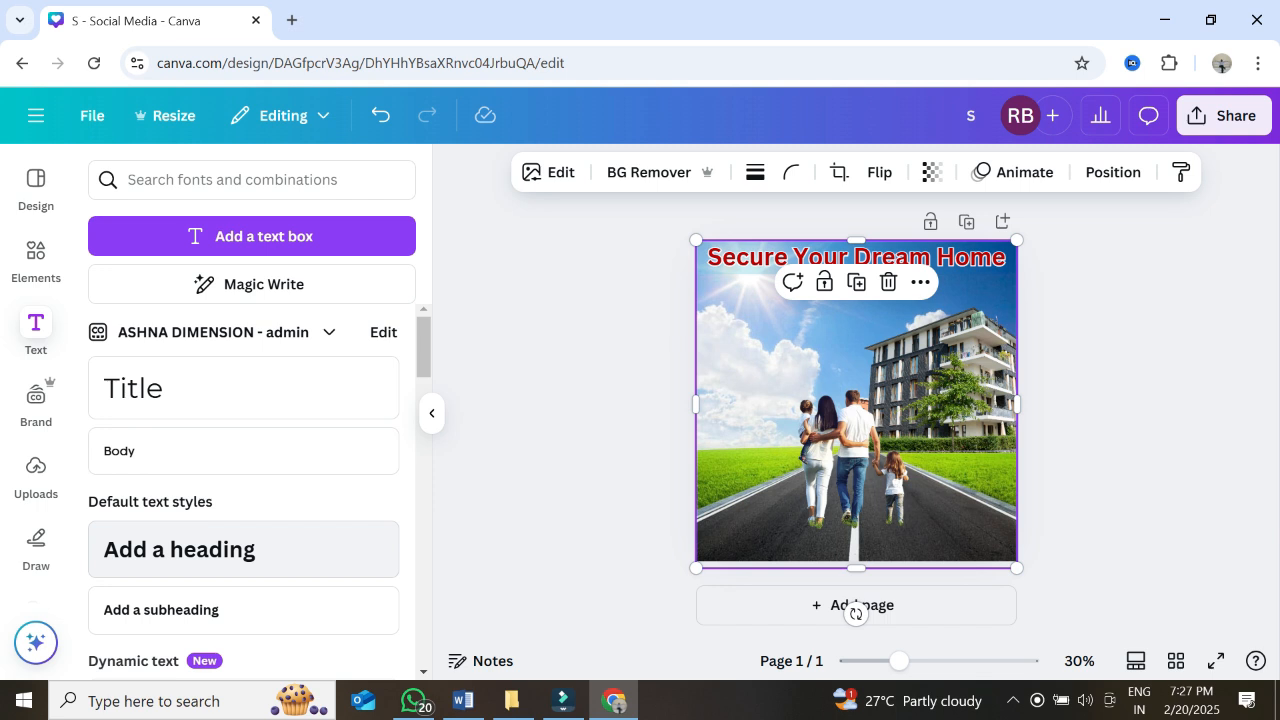
pyautogui.moveTo(119, 451); pyautogui.dragTo(731, 327)
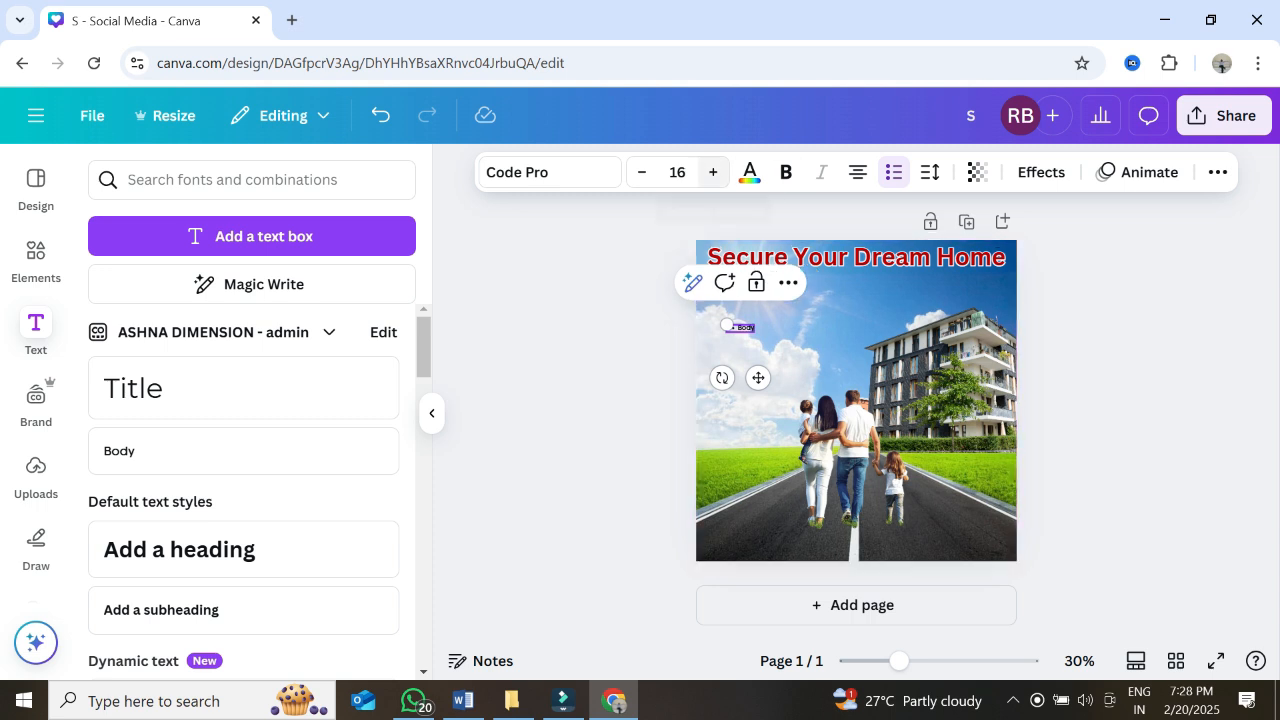
pyautogui.click(713, 172)
pyautogui.click(713, 172)
pyautogui.click(713, 172)
pyautogui.click(713, 172)
pyautogui.click(713, 172)
pyautogui.click(713, 172)
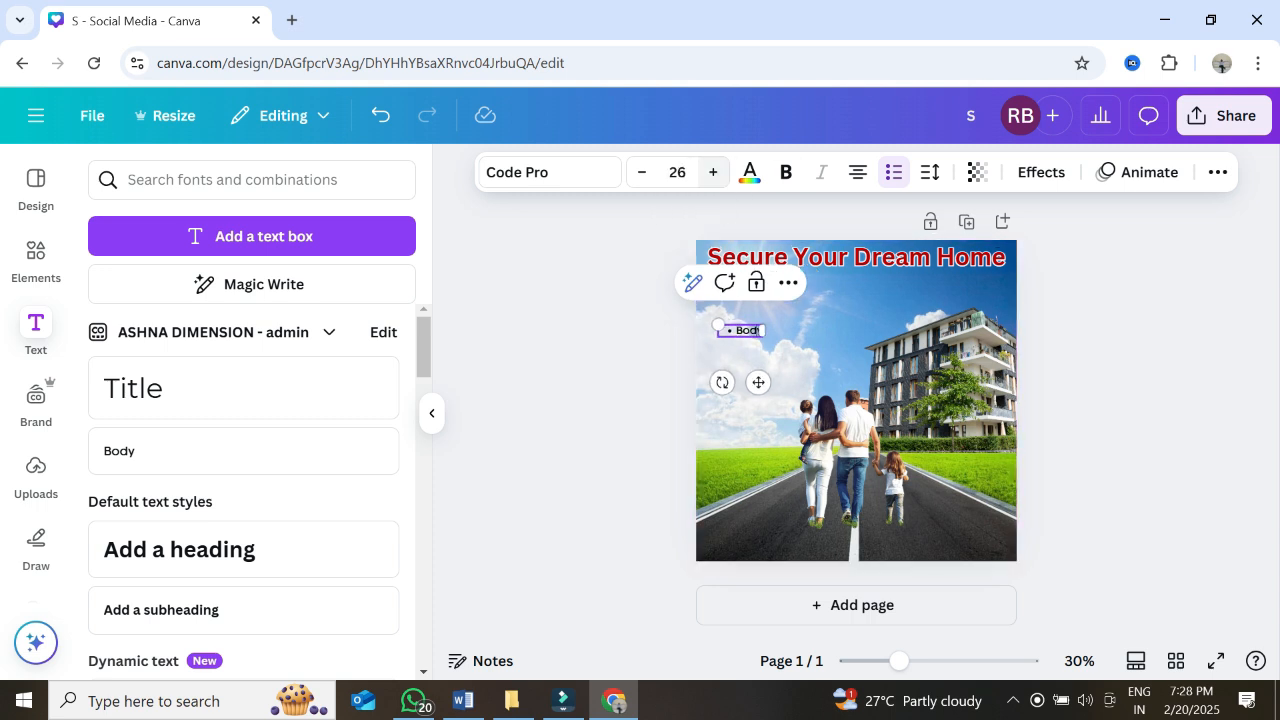
pyautogui.click(713, 172)
pyautogui.click(713, 172)
# Replace the placeholder bullet text with "Near to City" and "Near to Railway station" as two bullets, widening the text box
pyautogui.doubleClick(750, 332)
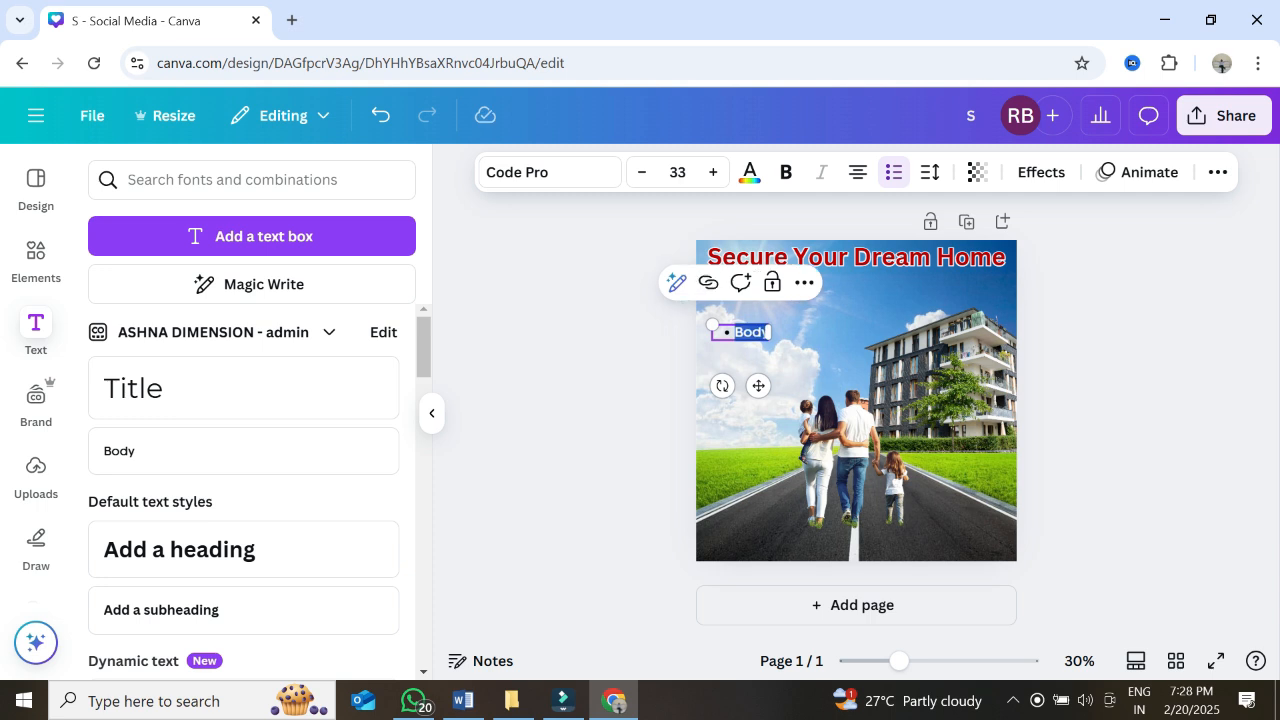
pyautogui.write('Nea')
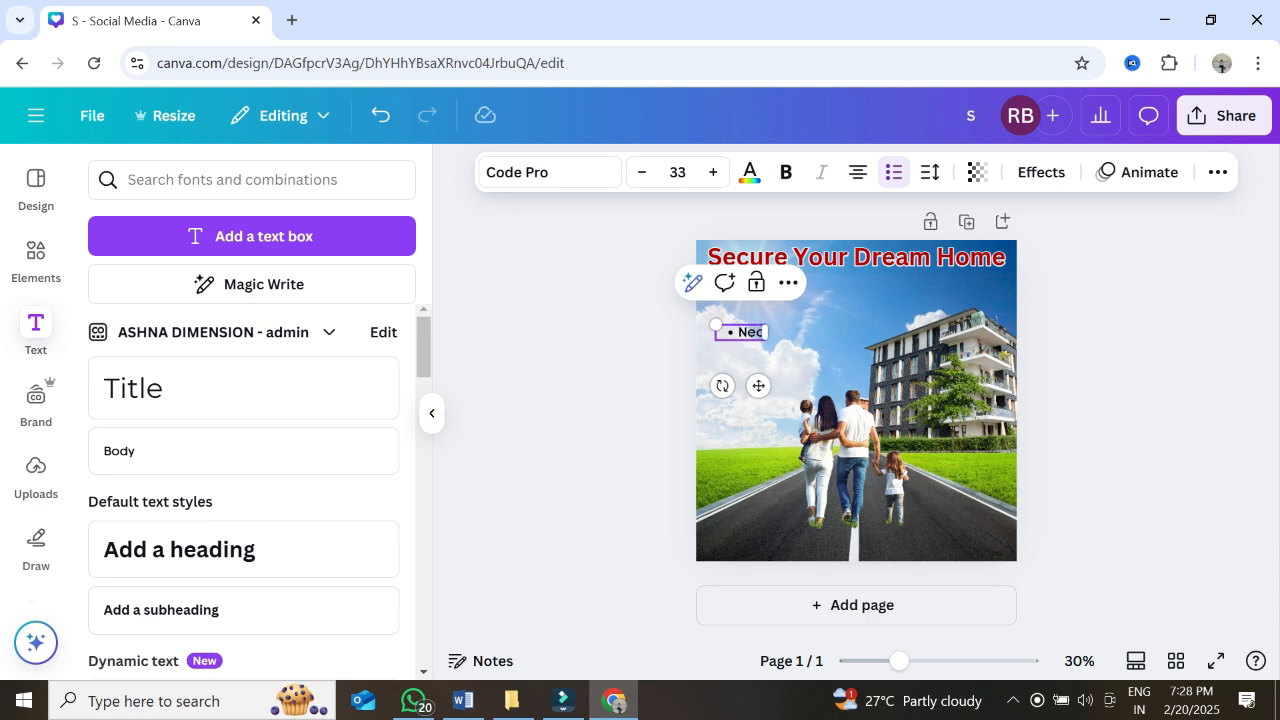
pyautogui.write('r to City')
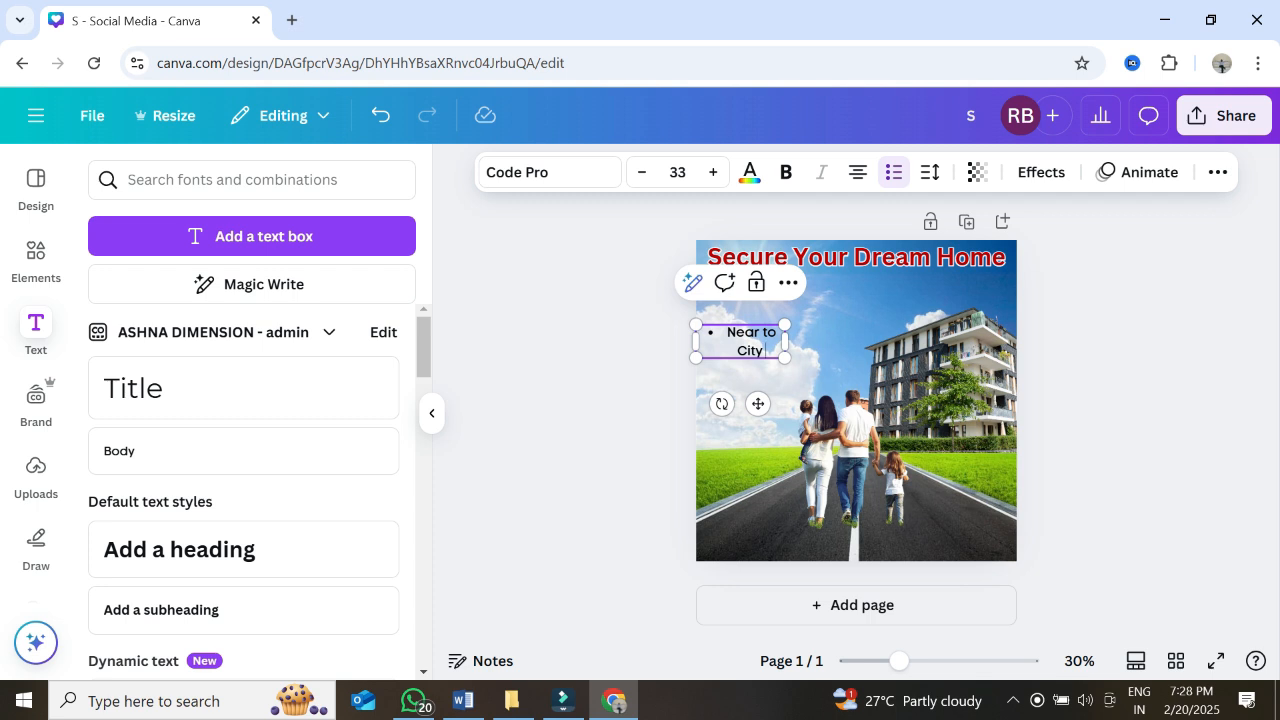
pyautogui.moveTo(785, 340); pyautogui.dragTo(840, 340)
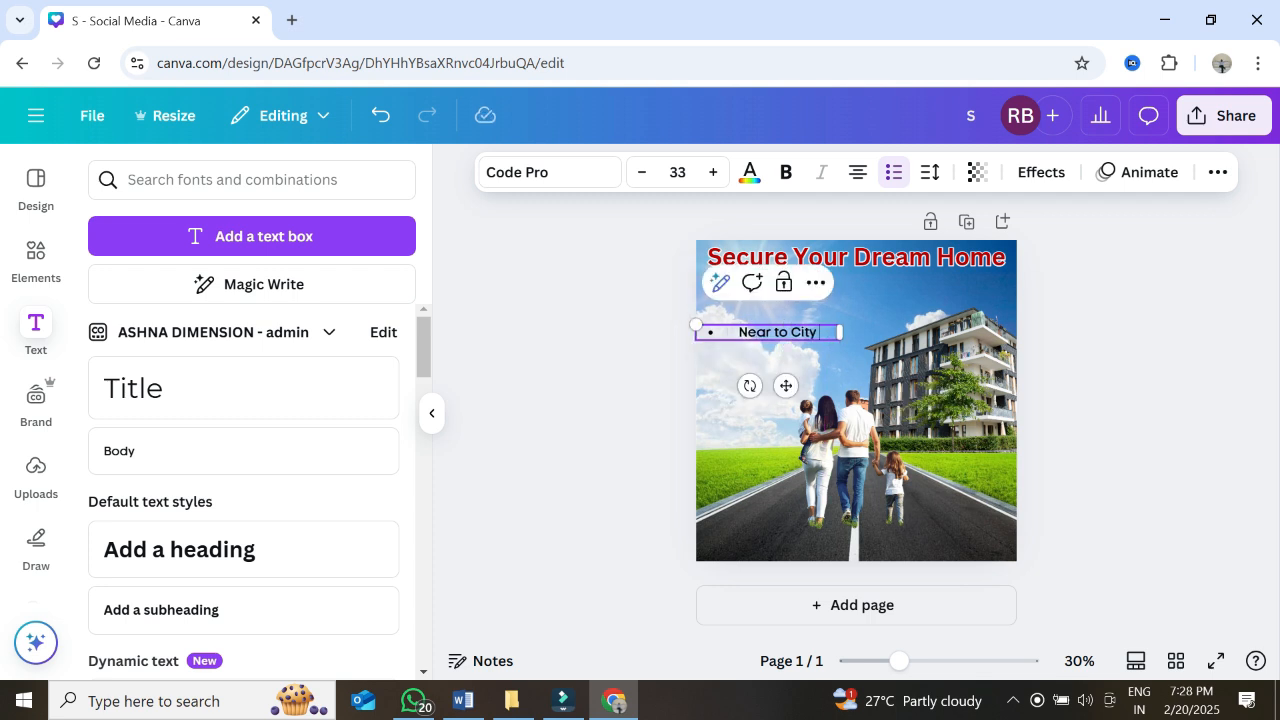
pyautogui.press('Return')
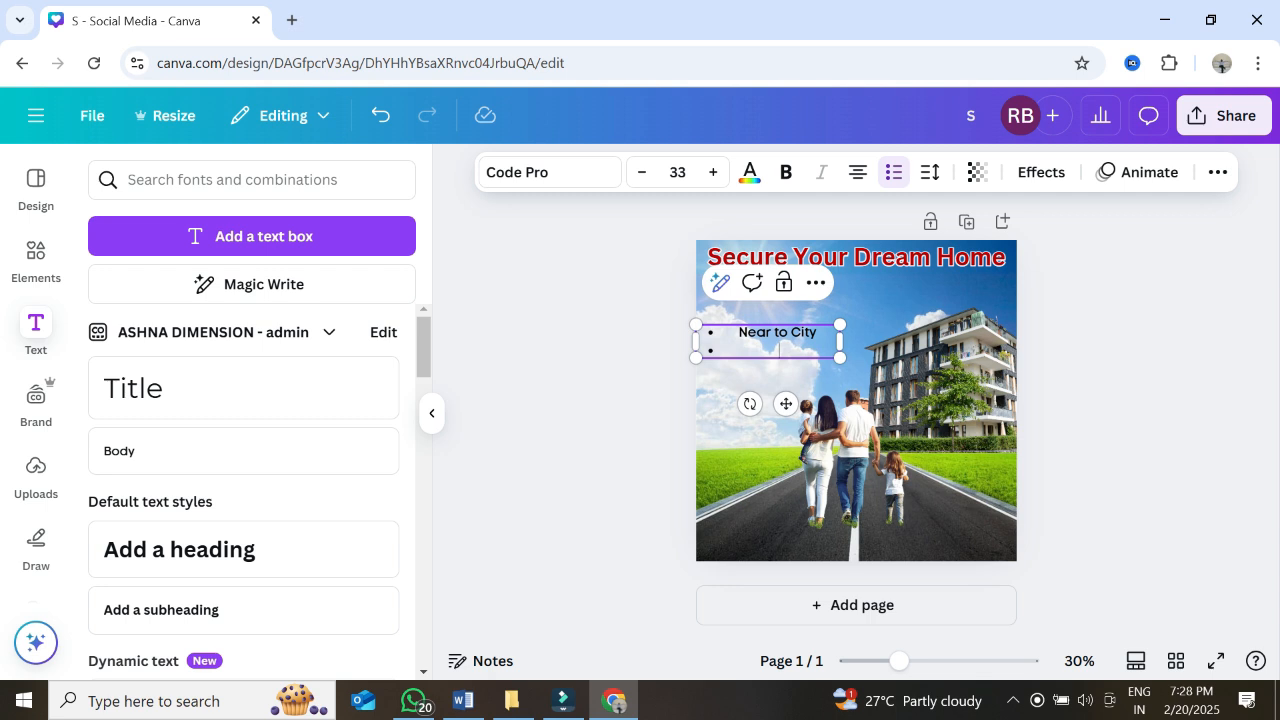
pyautogui.write('Near to Rail')
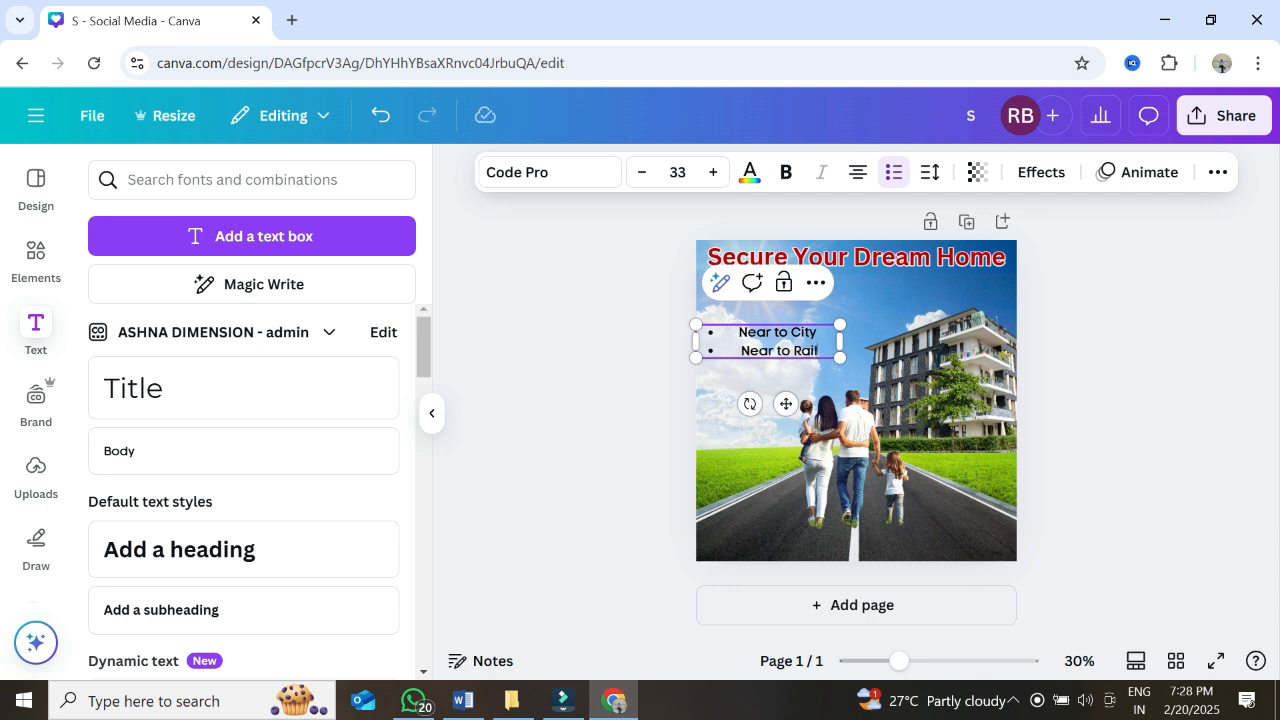
pyautogui.write('way station')
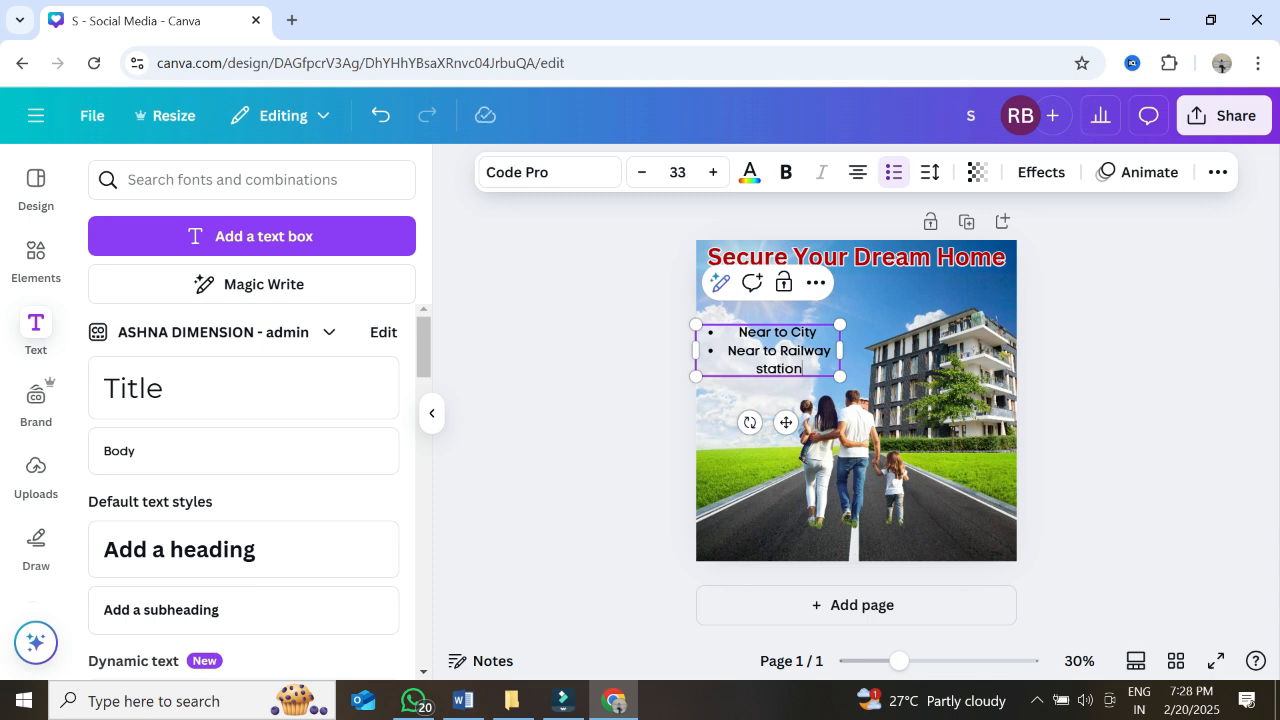
# Widen the bulleted text box so each bullet fits on one line and left-align the text
pyautogui.moveTo(840, 350); pyautogui.dragTo(811, 346)
pyautogui.click(882, 352)
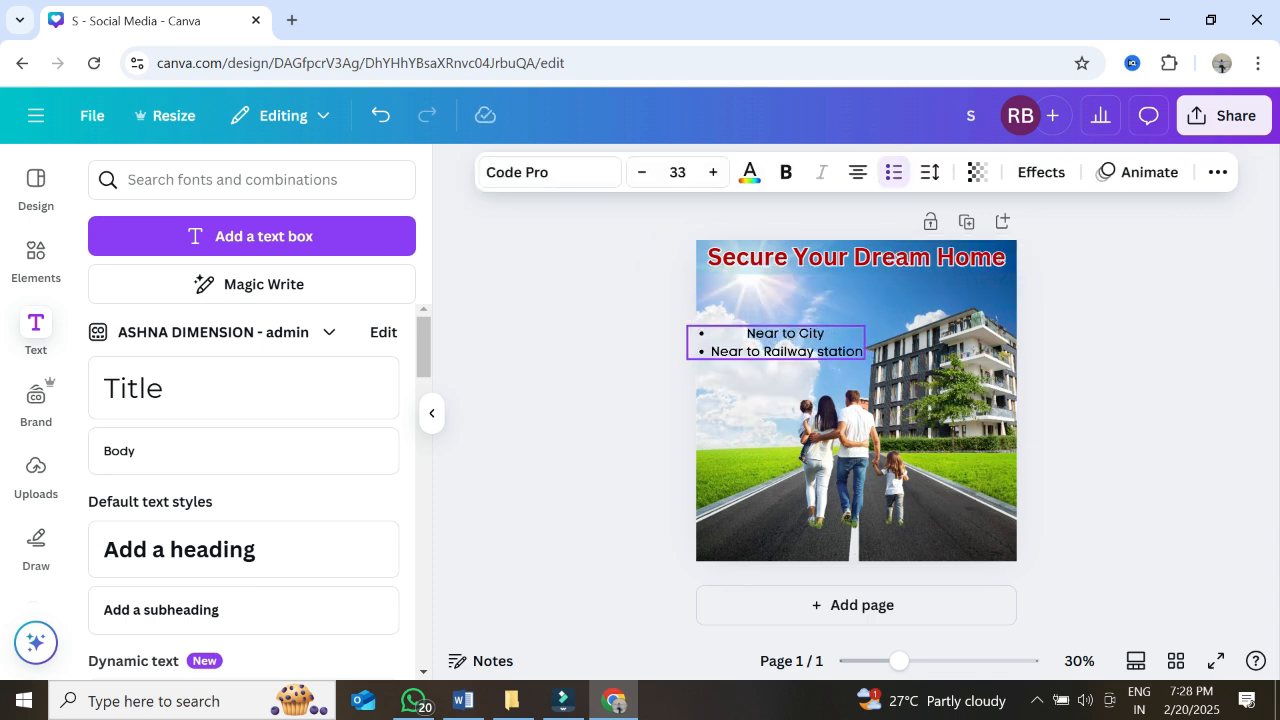
pyautogui.click(857, 172)
pyautogui.press('Escape')
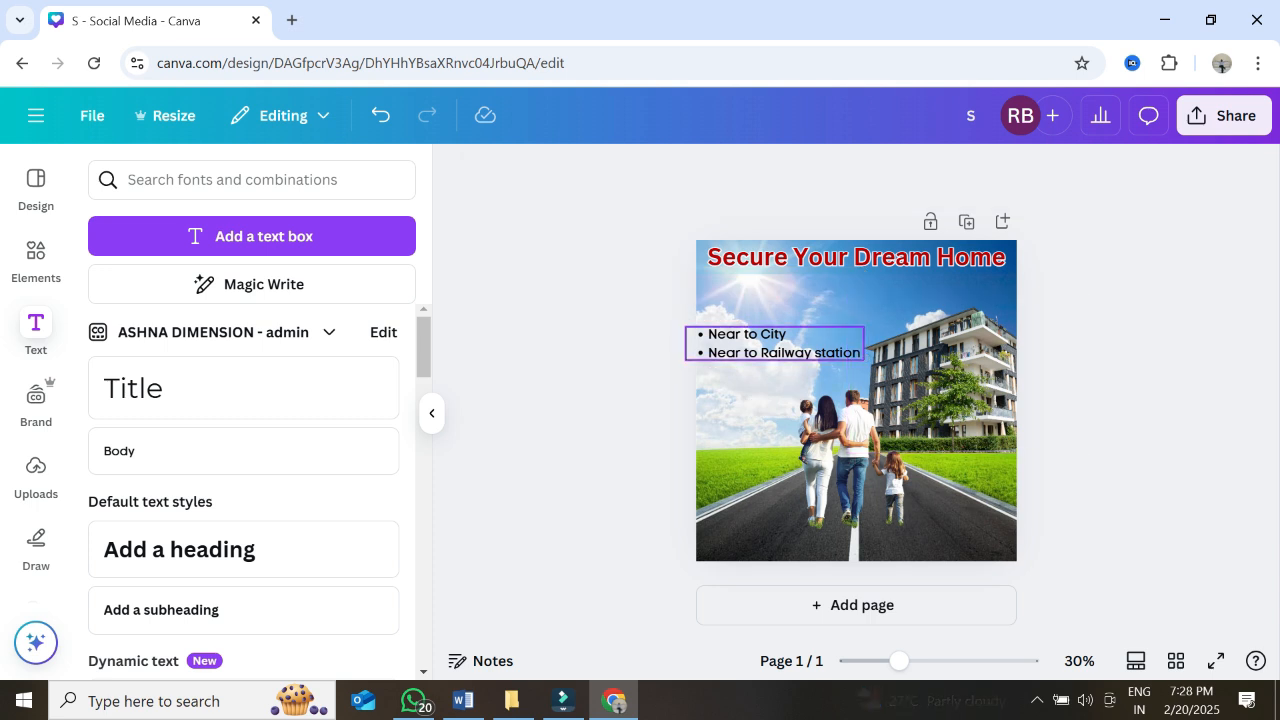
# Add the bullets "Near by Colleges" and "Nearby Markets" to the end of the list
pyautogui.click(785, 345)
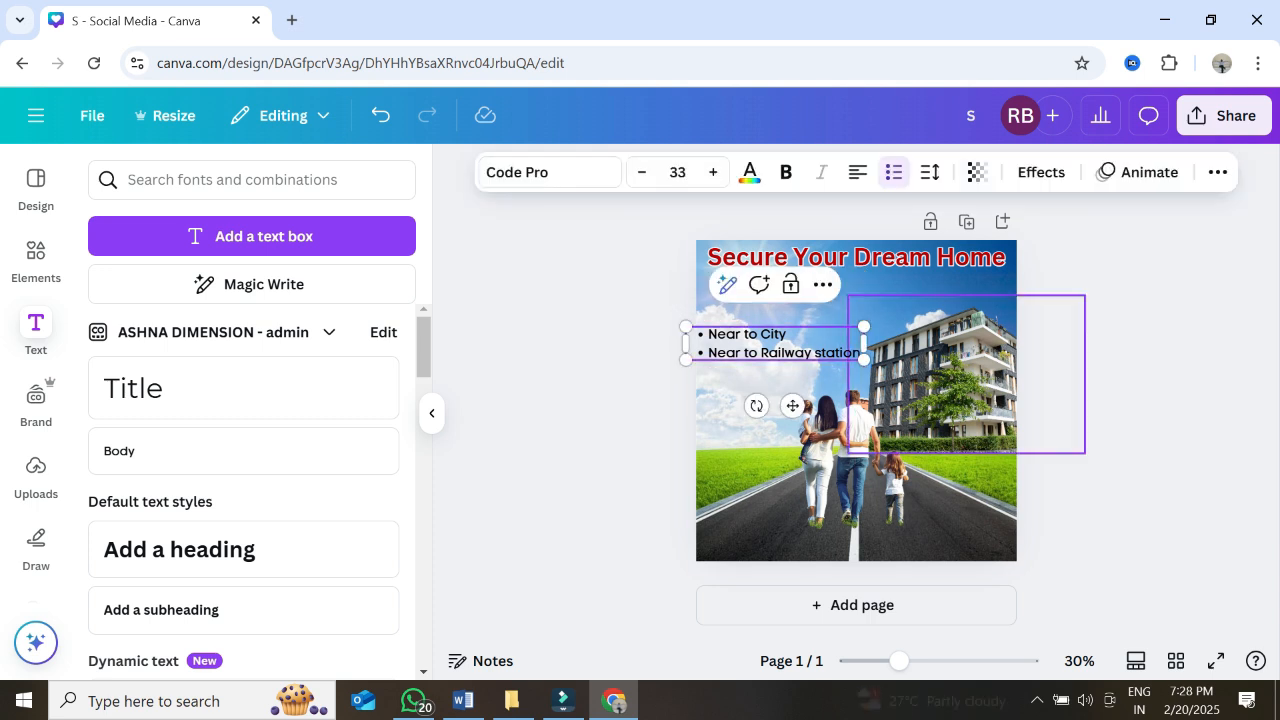
pyautogui.press('Return')
pyautogui.write('Ne')
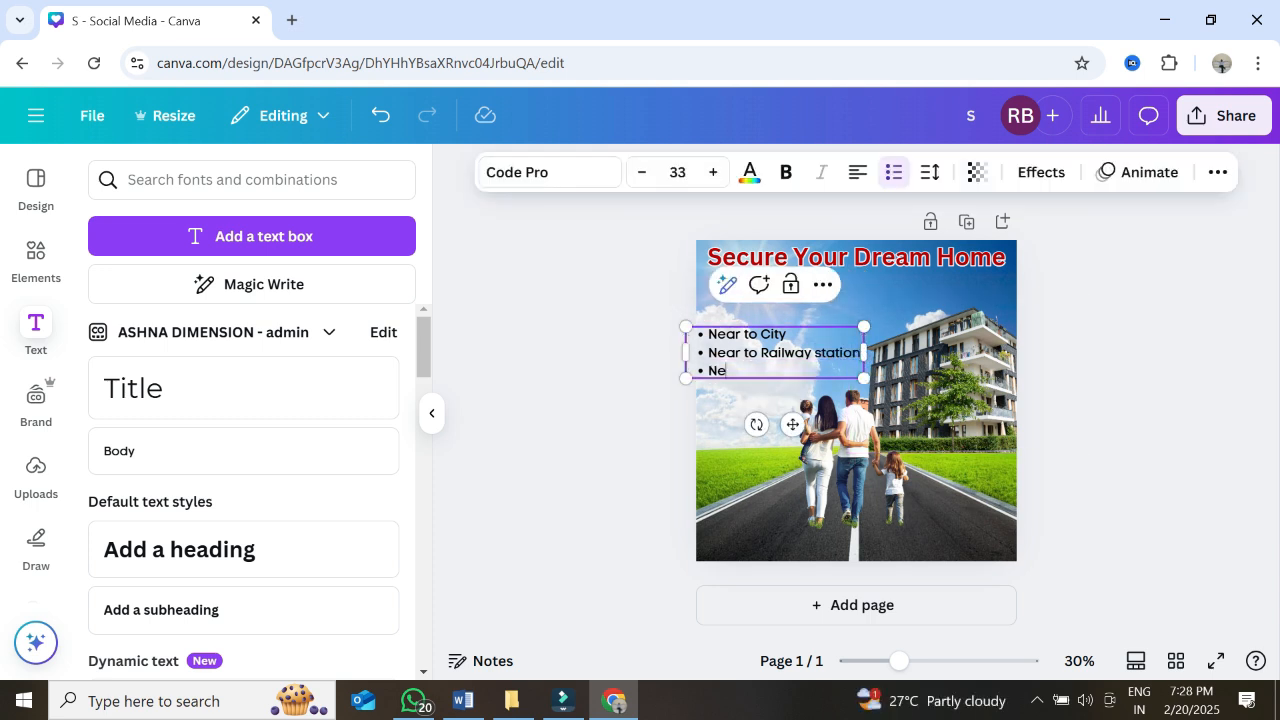
pyautogui.write('ar by Colleges')
pyautogui.press('Return')
pyautogui.write('Near y')
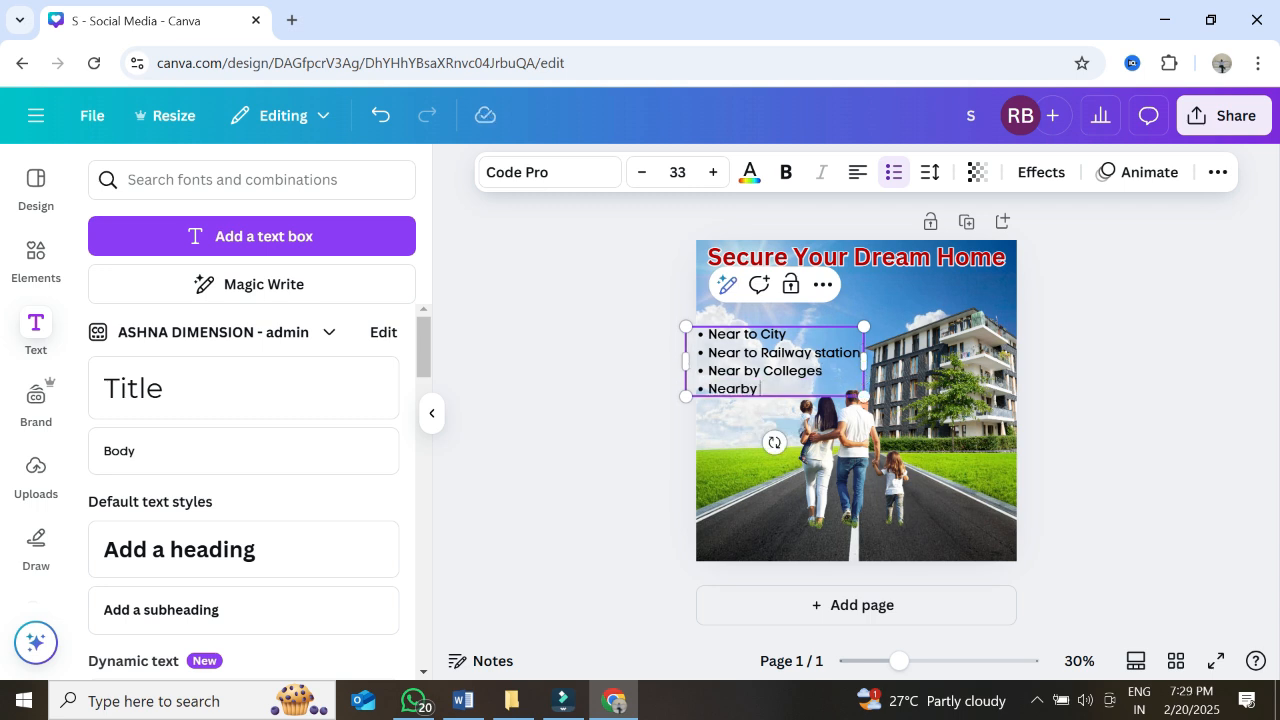
pyautogui.hotkey('ctrl', 'shift', 'Up')
pyautogui.hotkey('ctrl', 'shift', 'Up')
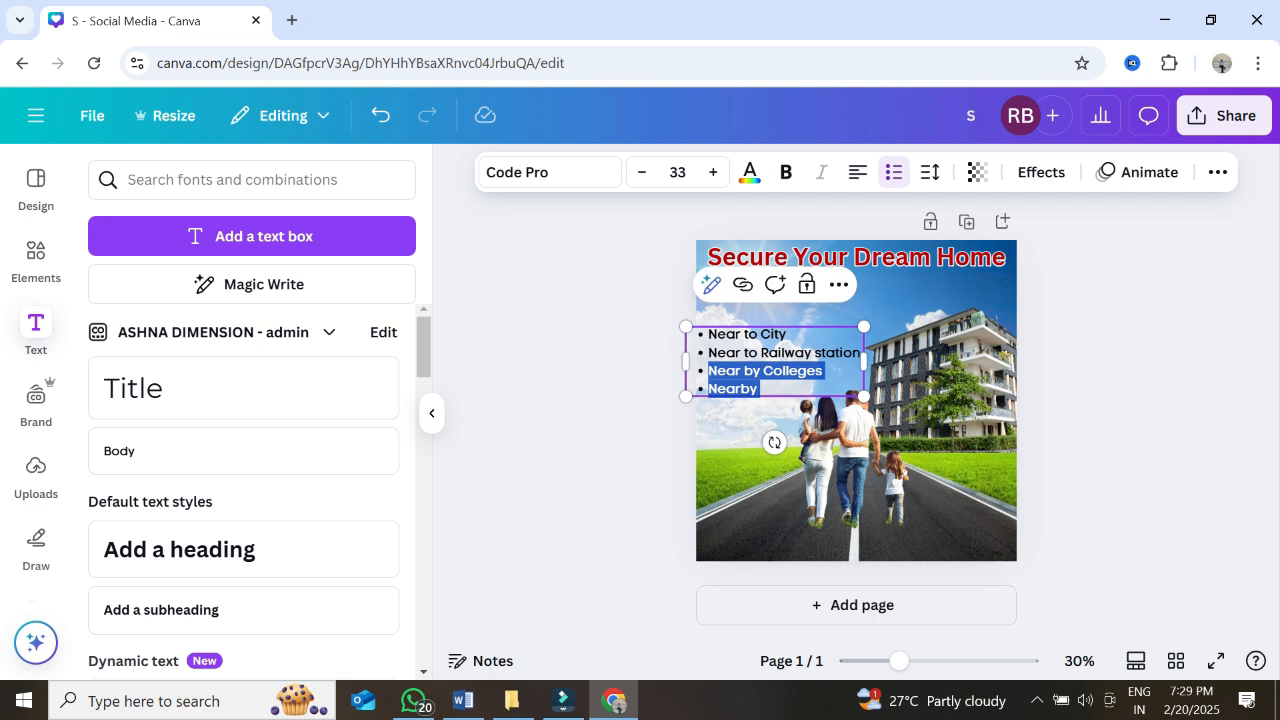
pyautogui.press('Right')
pyautogui.write('Mar')
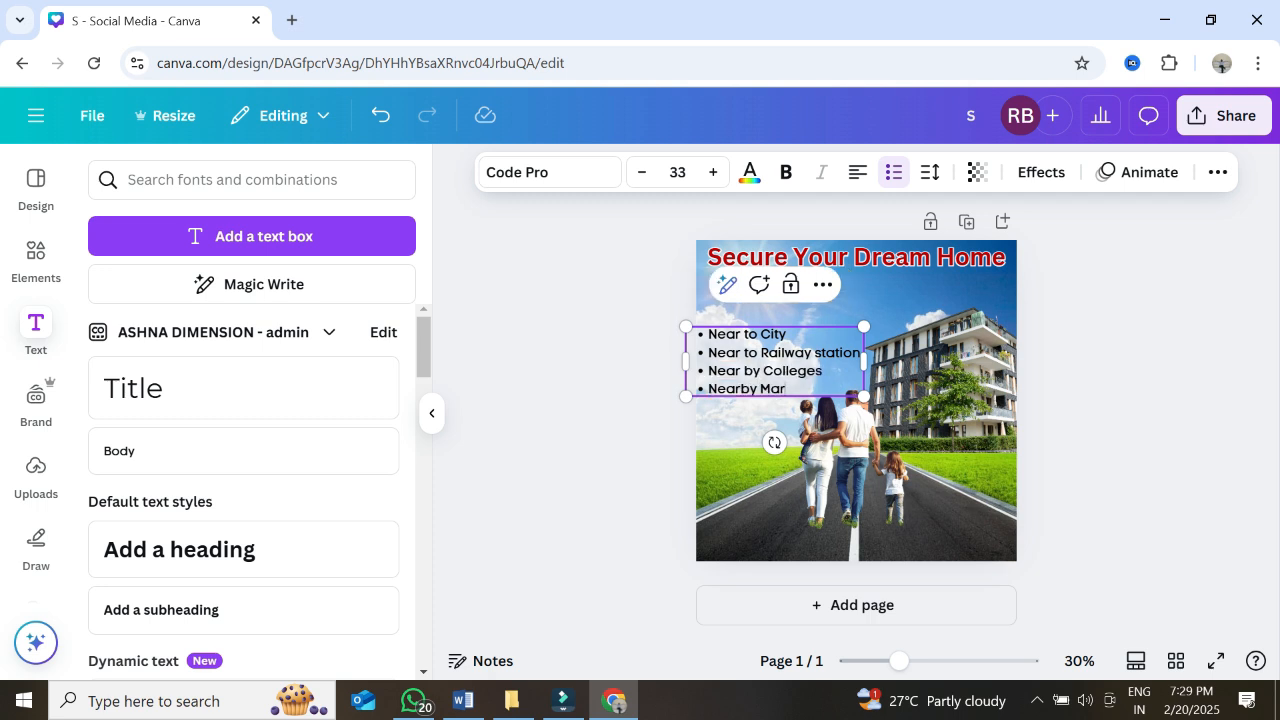
pyautogui.write('kets')
pyautogui.press('Escape')
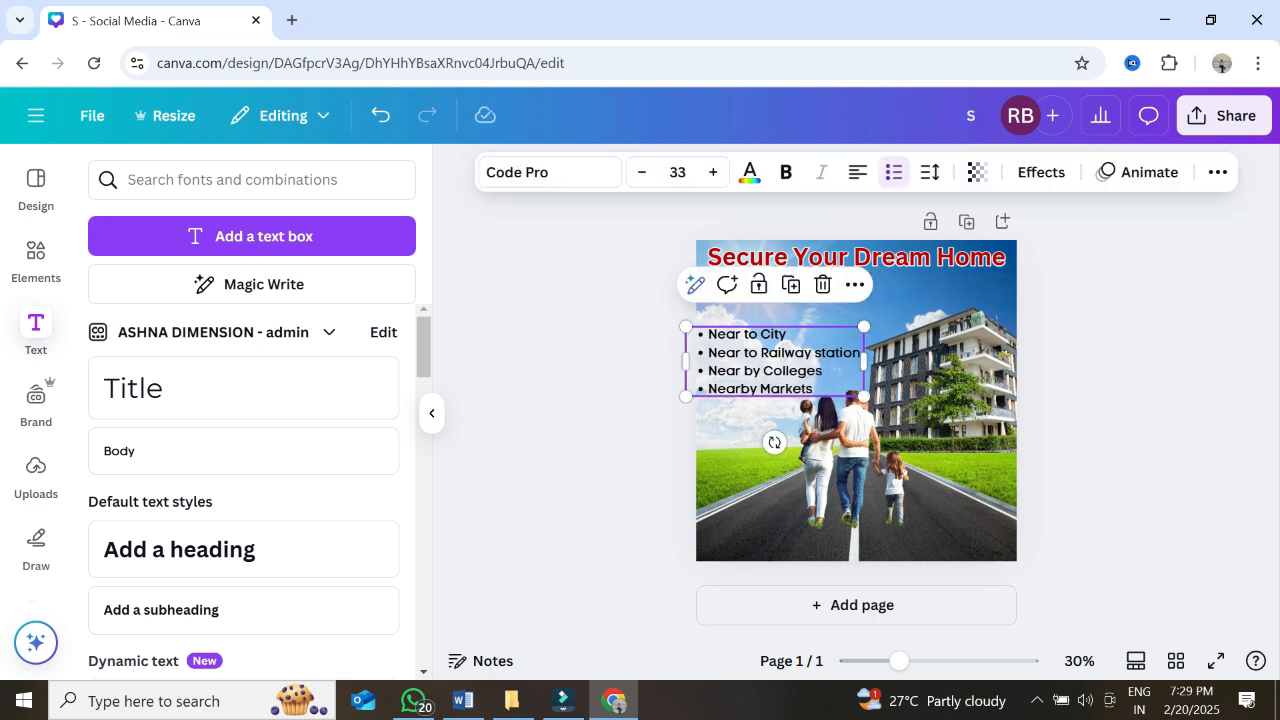
# Apply the Outline effect to the bulleted list with a white color and a thickness of 150
pyautogui.click(1041, 172)
pyautogui.click(349, 415)
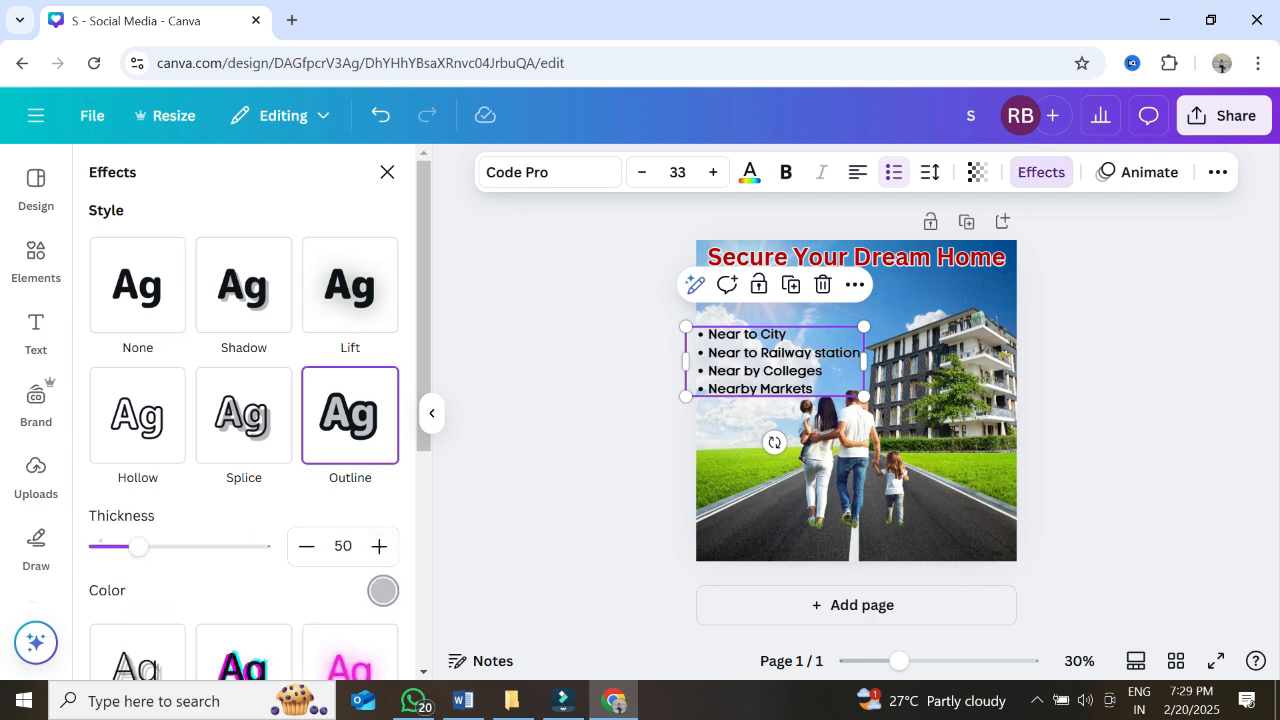
pyautogui.click(383, 590)
pyautogui.click(298, 405)
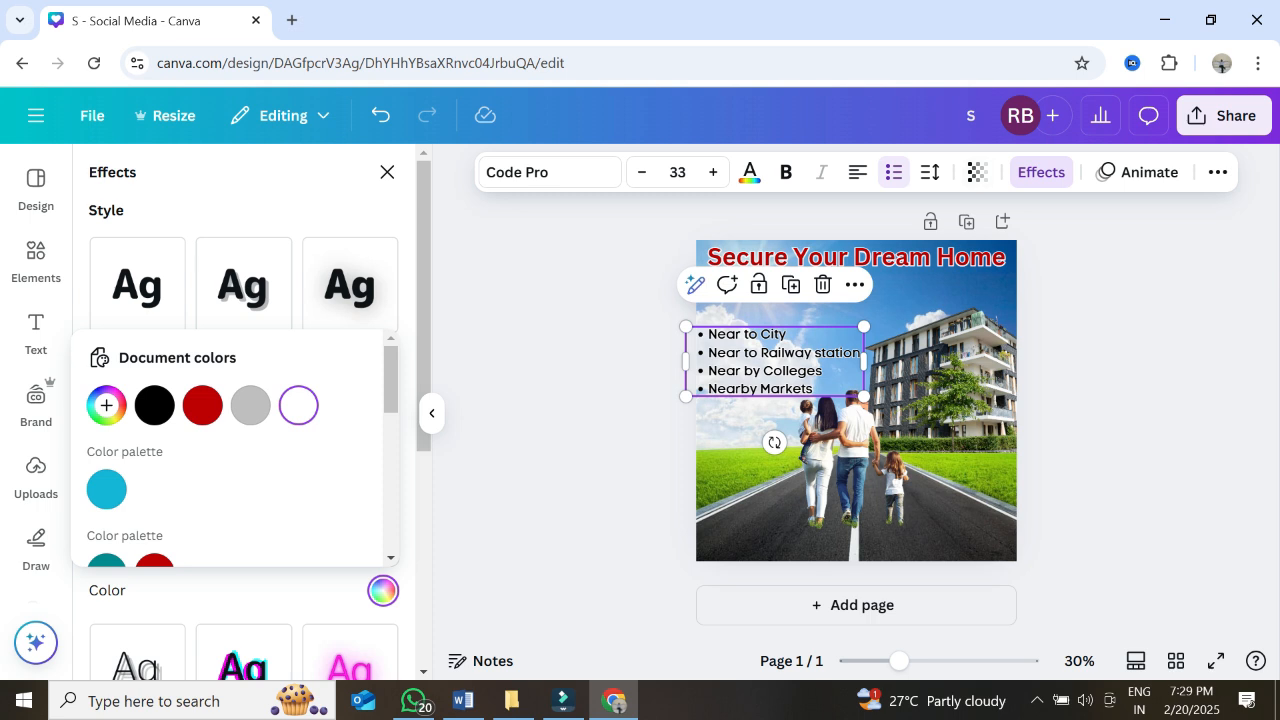
pyautogui.click(387, 172)
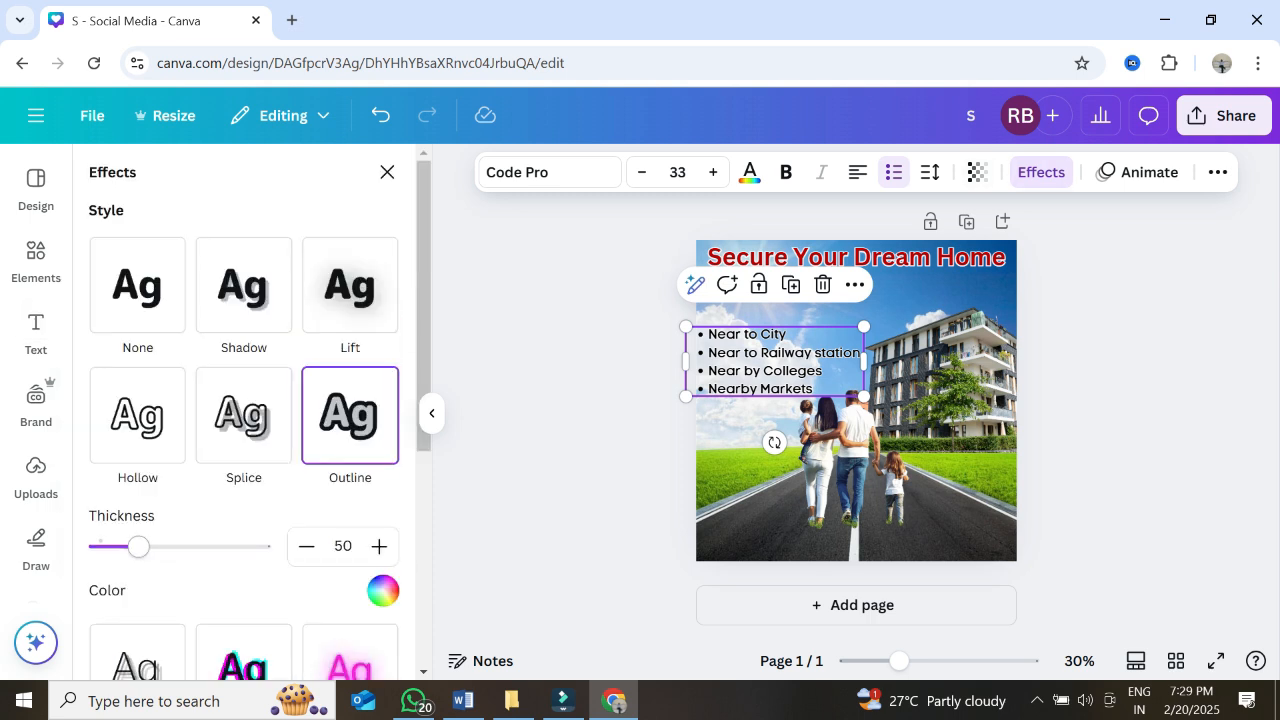
pyautogui.moveTo(138, 546); pyautogui.dragTo(220, 546)
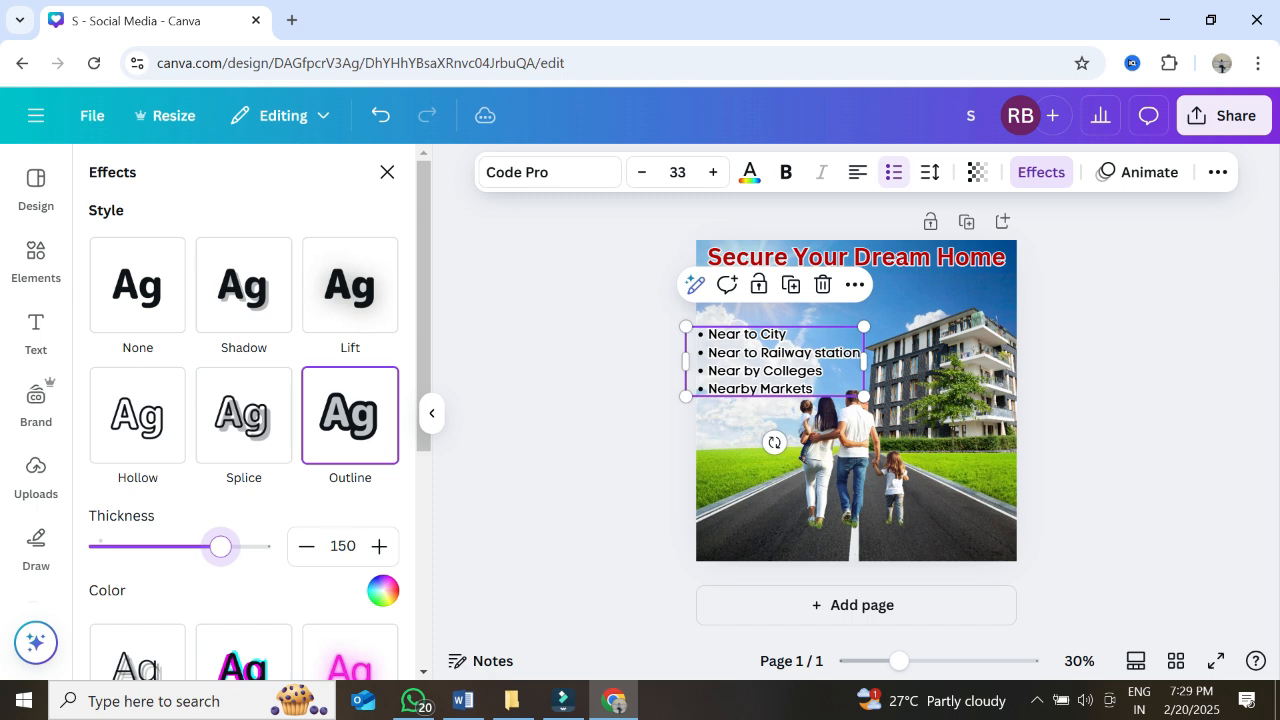
pyautogui.click(387, 172)
pyautogui.click(1128, 405)
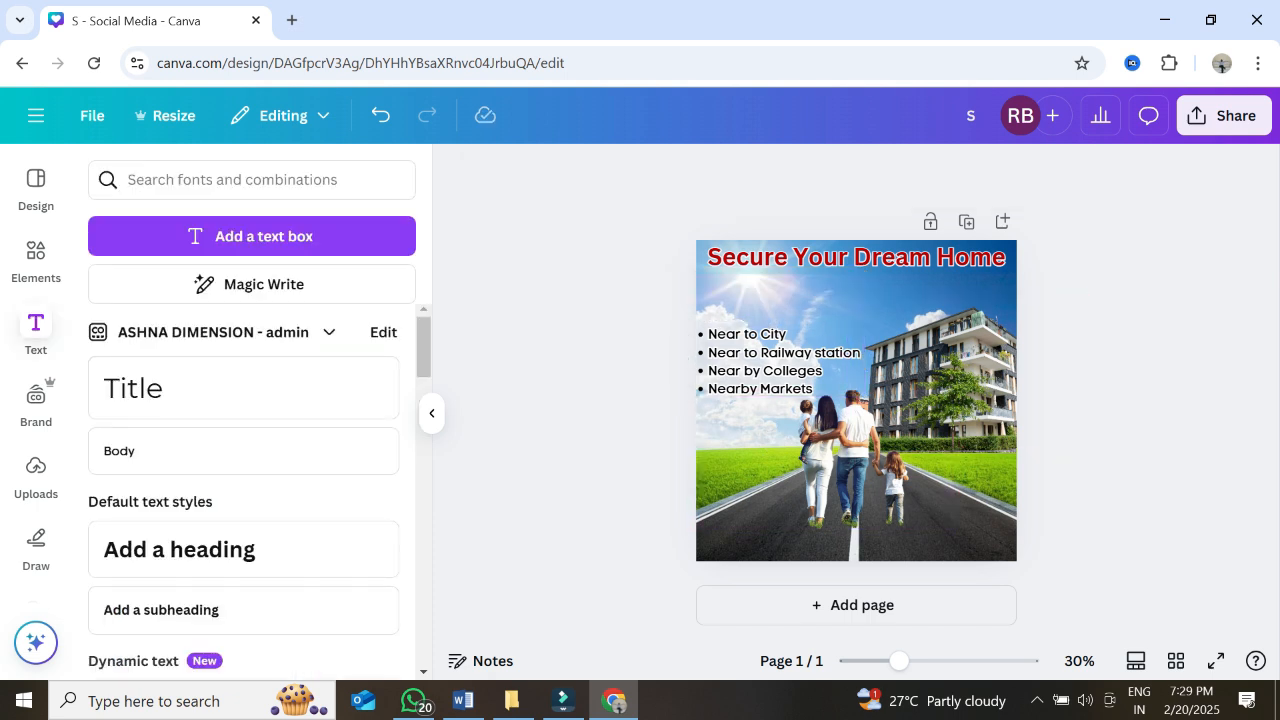
# Move the family image slightly right and down on the road and shift the bulleted list fully inside the page
pyautogui.moveTo(848, 455); pyautogui.dragTo(862, 469)
pyautogui.click(775, 362)
pyautogui.click(760, 360)
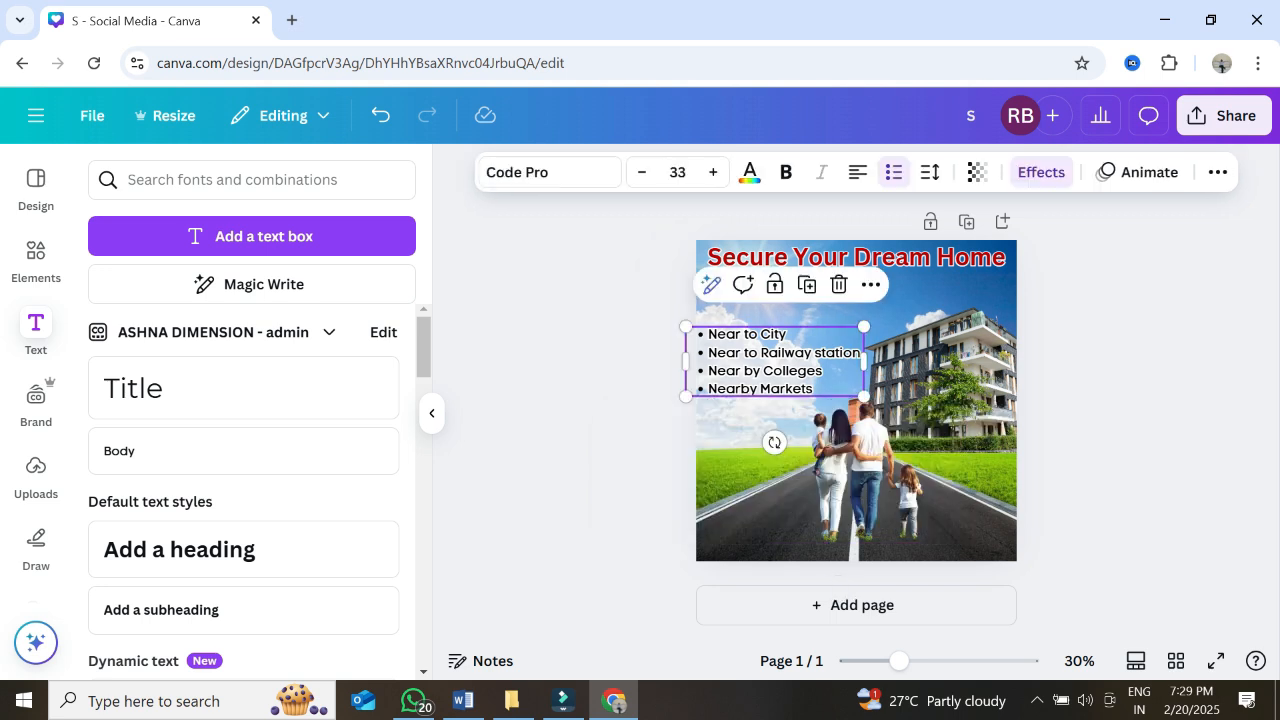
pyautogui.moveTo(760, 360); pyautogui.dragTo(770, 368)
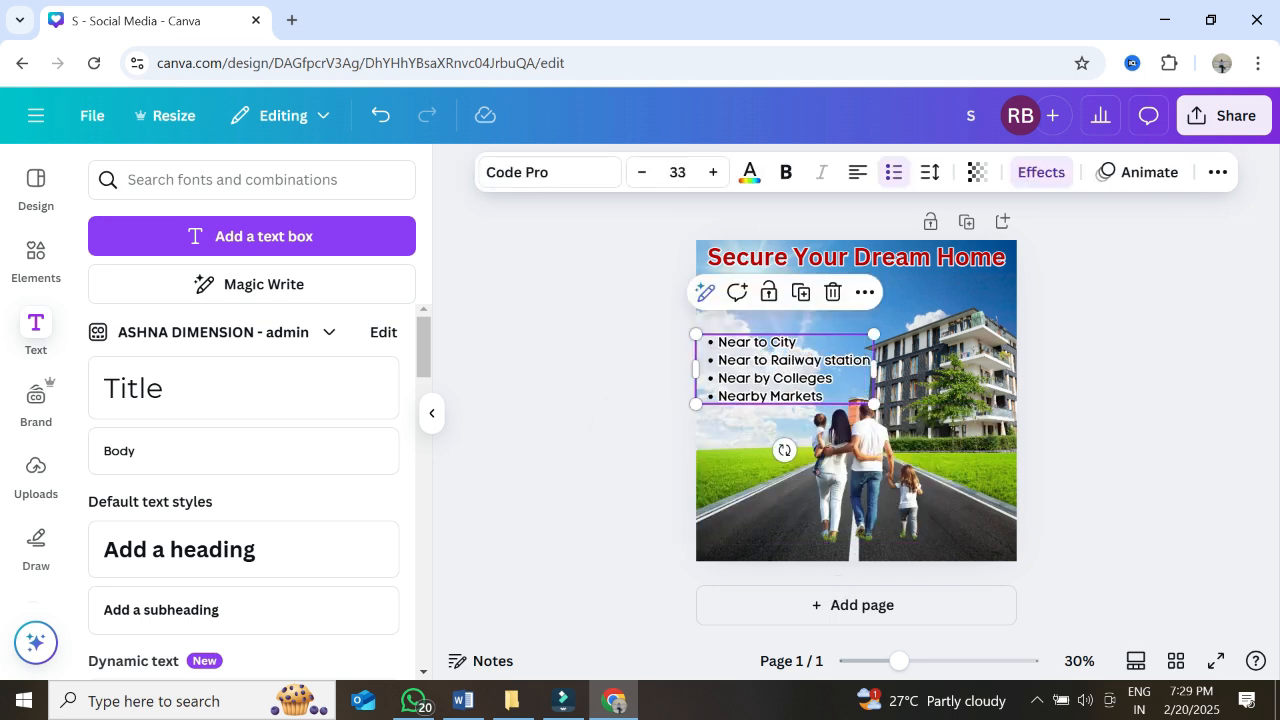
pyautogui.press('Escape')
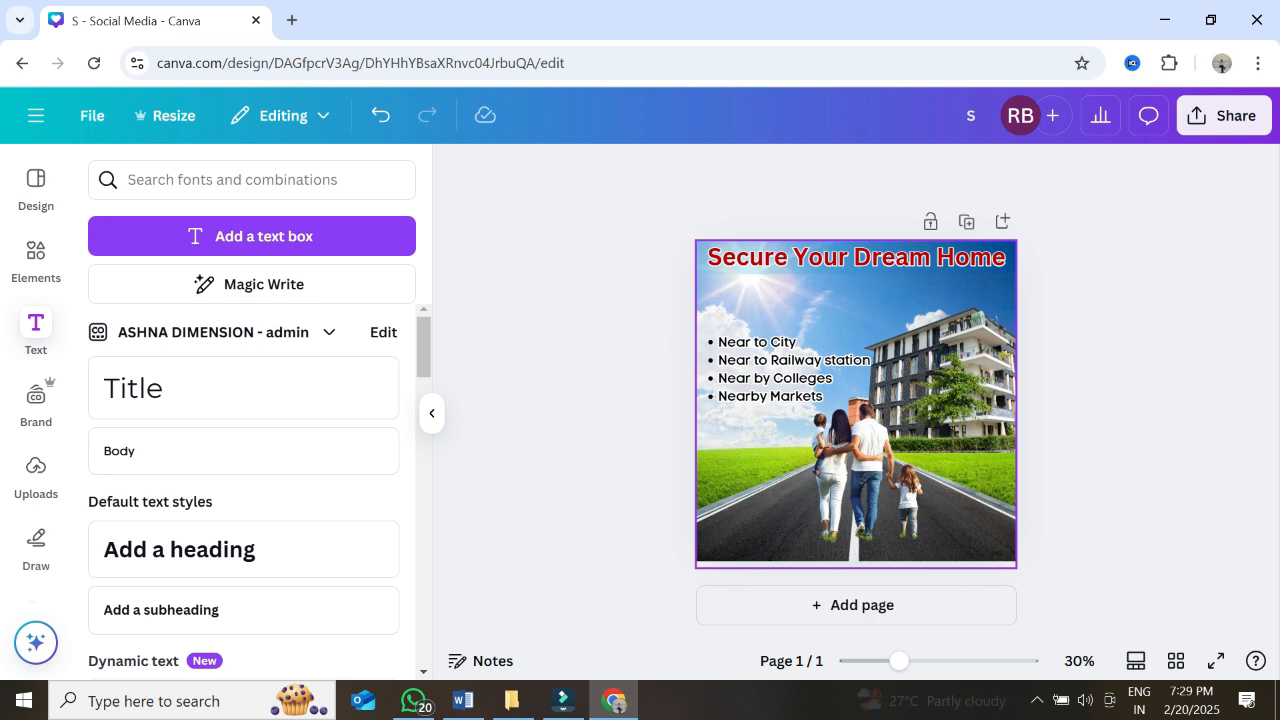
# Nudge the family image slightly upward on the road
pyautogui.click(856, 545)
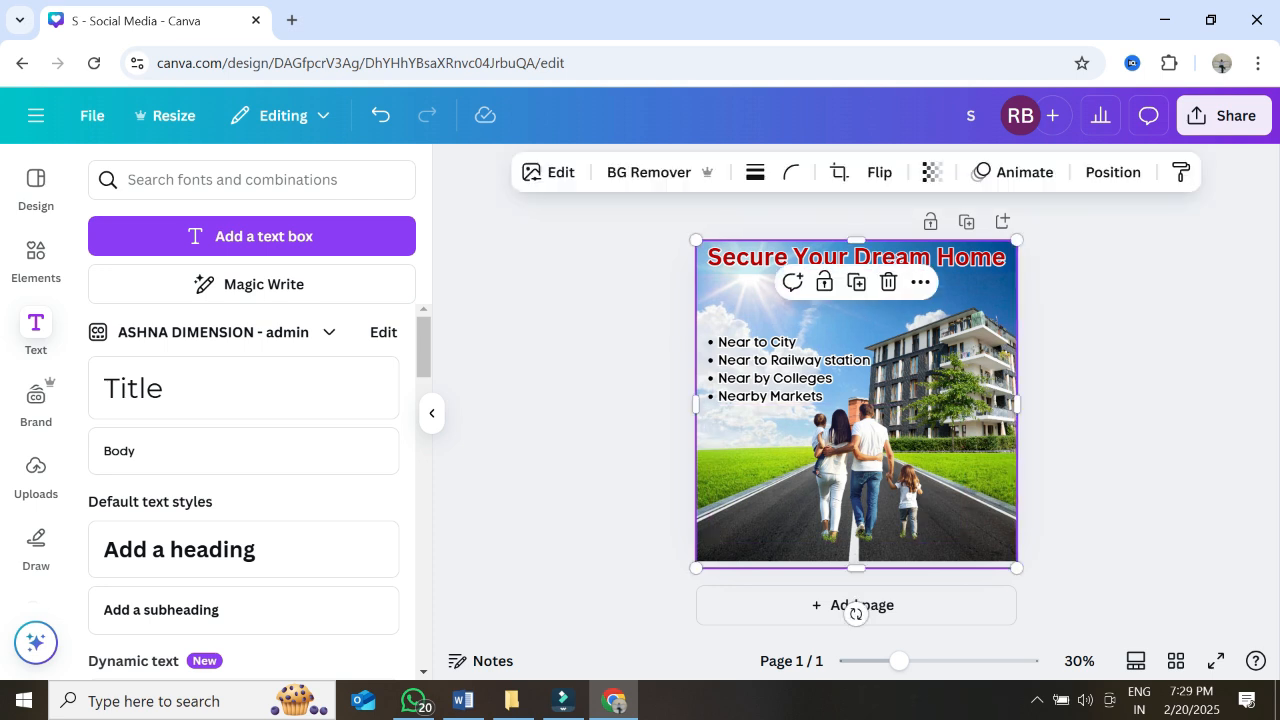
pyautogui.press('Escape')
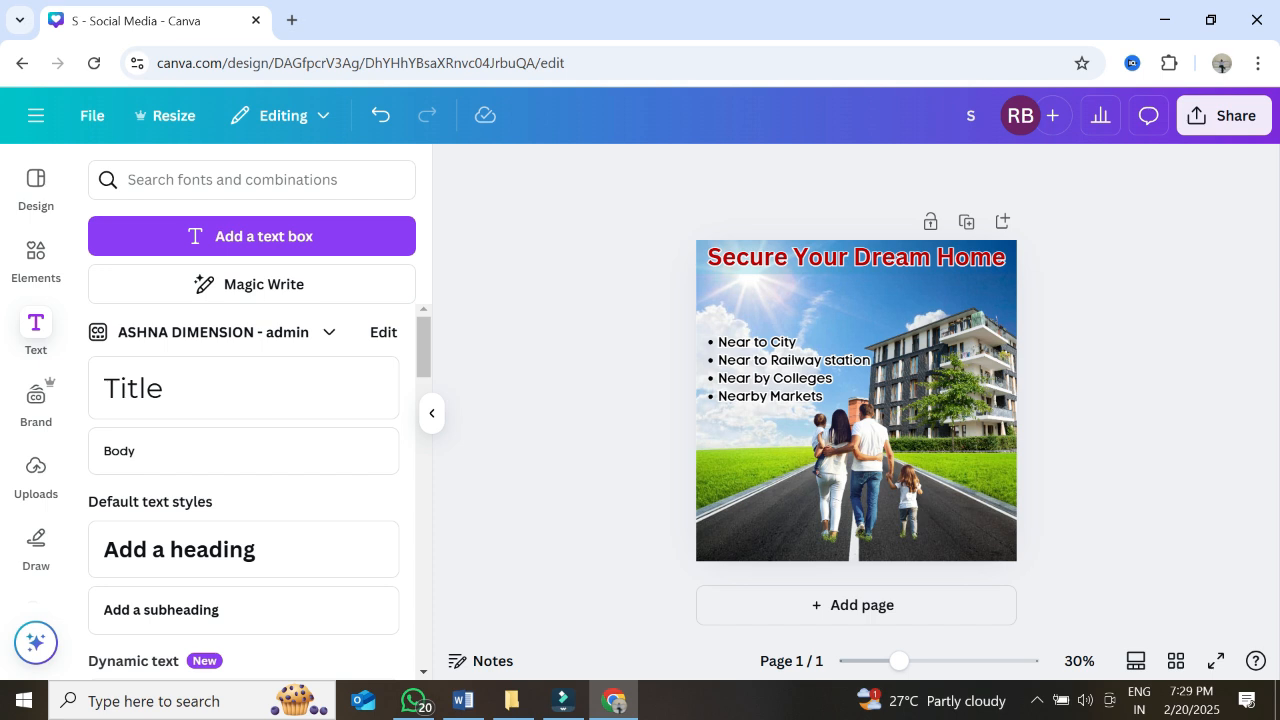
pyautogui.moveTo(852, 474); pyautogui.dragTo(853, 470)
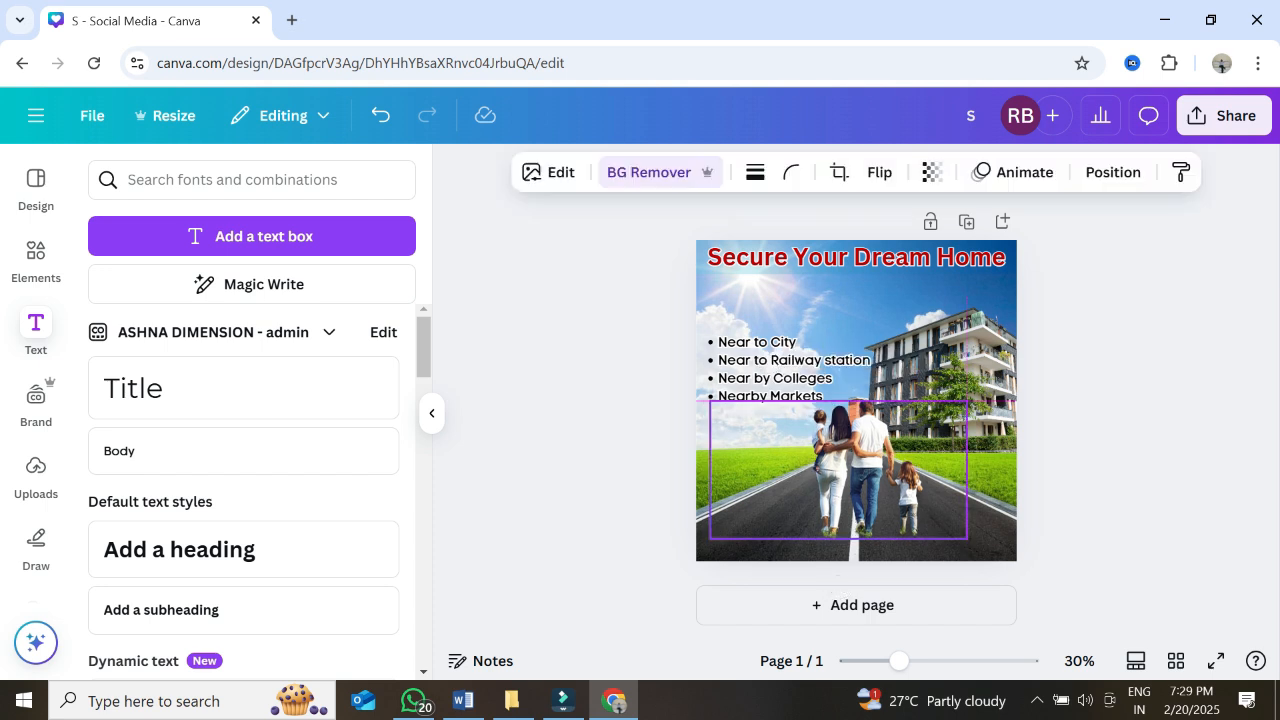
pyautogui.click(1090, 450)
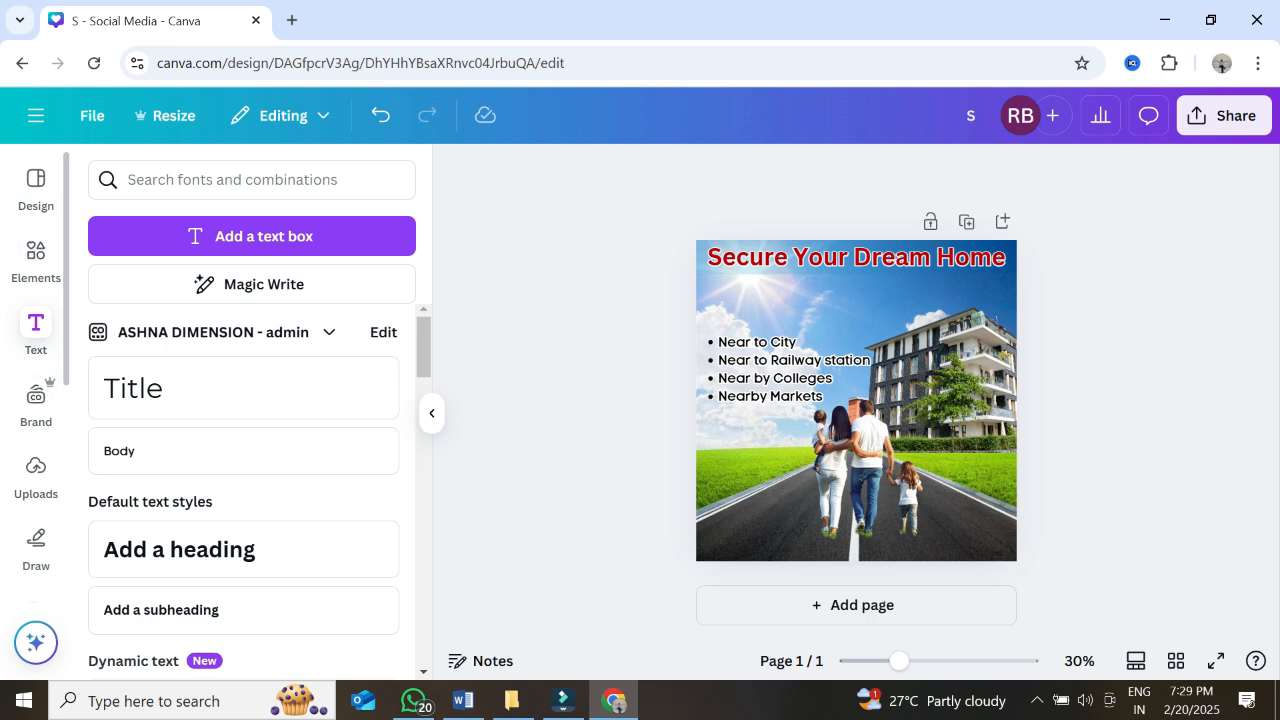
# Add a rounded pill shape along the page's lower edge, stretch it to nearly full width and reduce its height
pyautogui.click(36, 258)
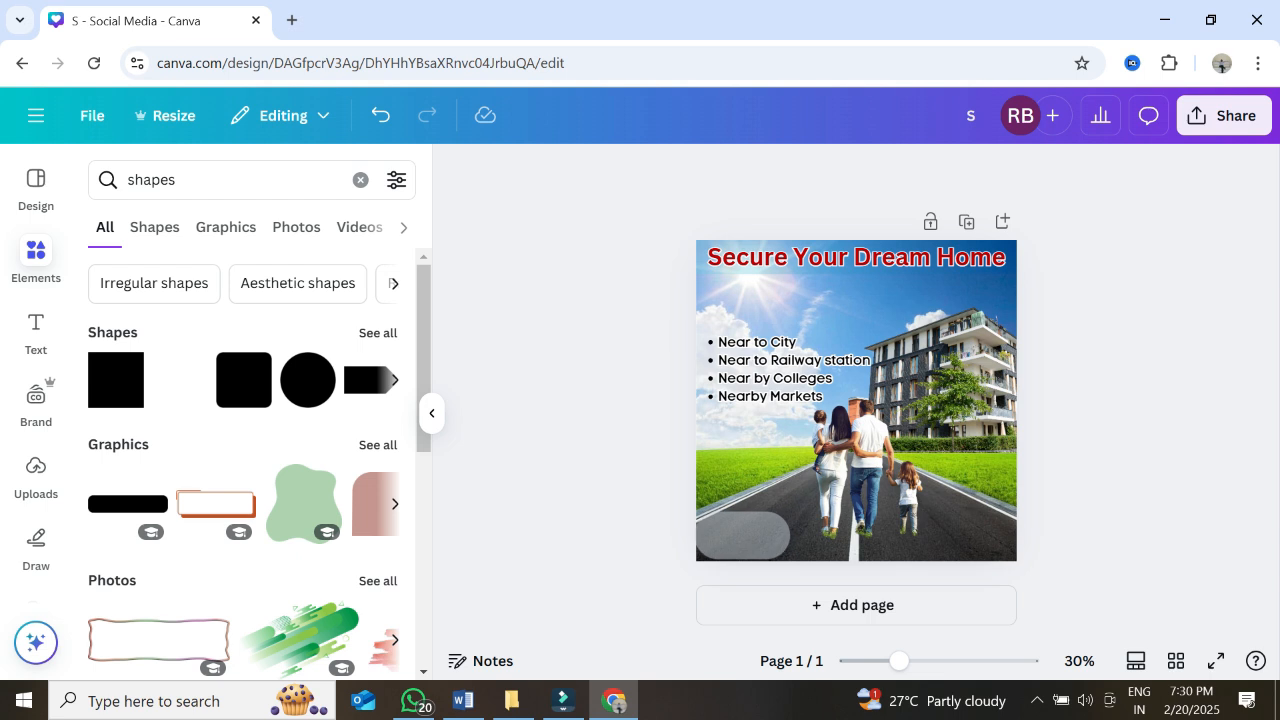
pyautogui.moveTo(742, 538); pyautogui.dragTo(1005, 540)
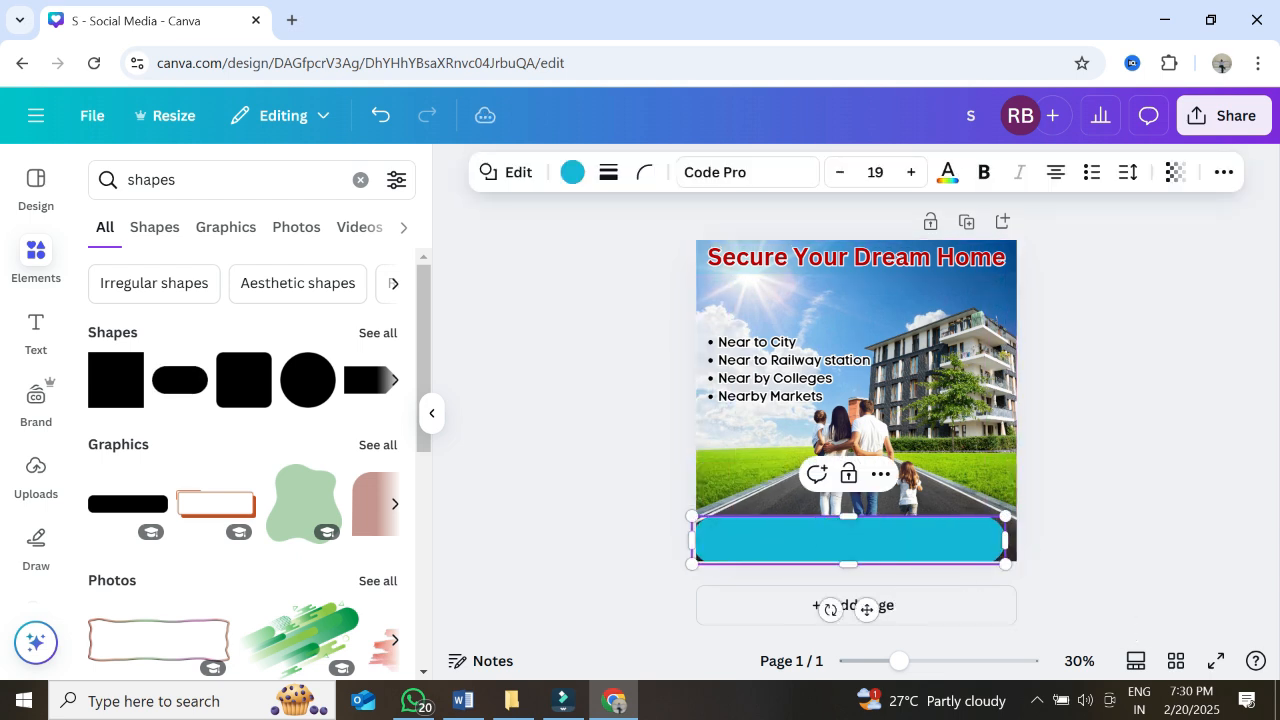
pyautogui.moveTo(848, 516); pyautogui.dragTo(848, 529)
pyautogui.click(1065, 548)
pyautogui.click(838, 470)
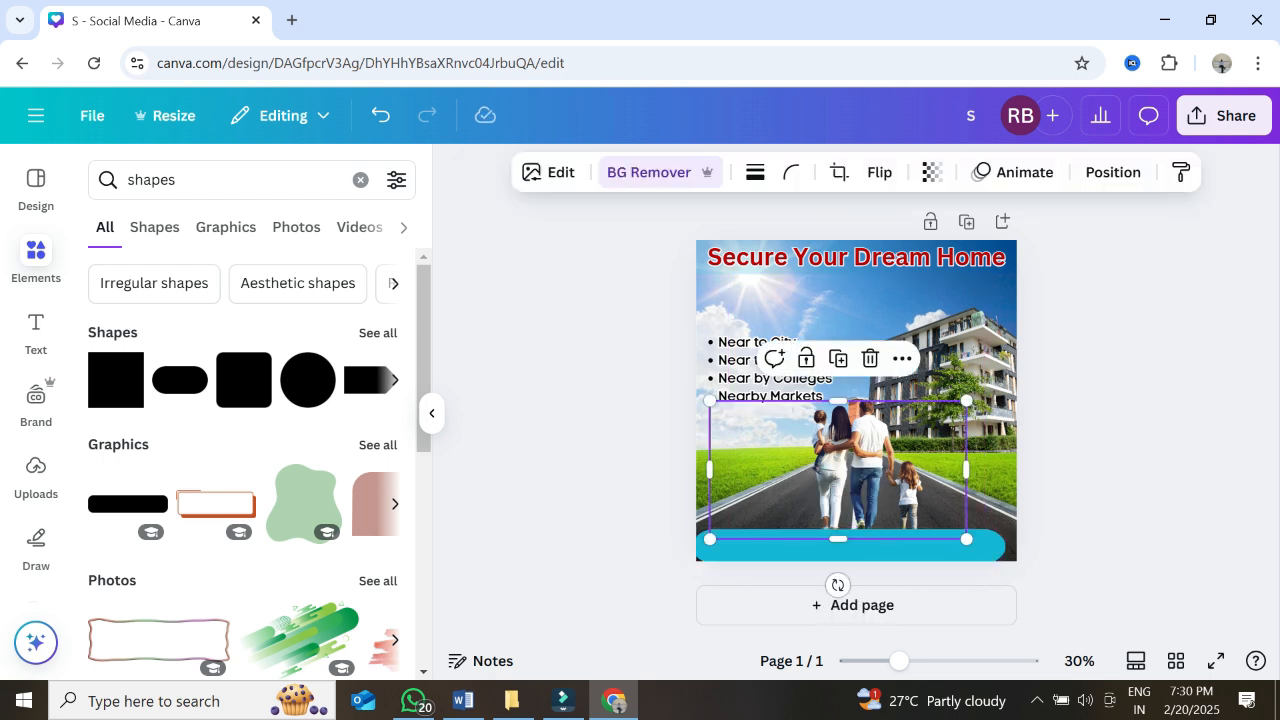
# Thin the teal bar into a narrow strip at the page's lower edge and extend it past both page sides
pyautogui.hotkey('ctrl', 'z')
pyautogui.hotkey('ctrl', 'z')
pyautogui.moveTo(852, 528); pyautogui.dragTo(852, 540)
pyautogui.moveTo(1014, 560); pyautogui.dragTo(1041, 564)
pyautogui.click(1094, 540)
pyautogui.click(866, 548)
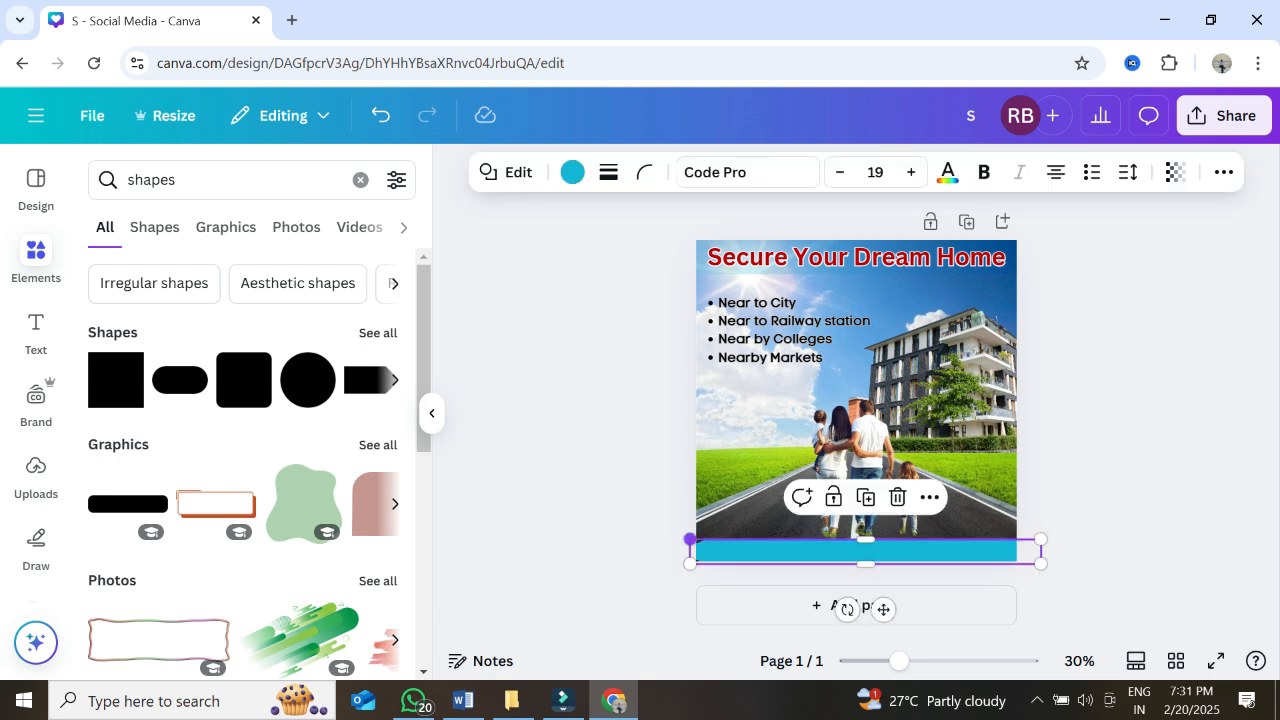
pyautogui.moveTo(689, 540); pyautogui.dragTo(671, 539)
pyautogui.click(634, 522)
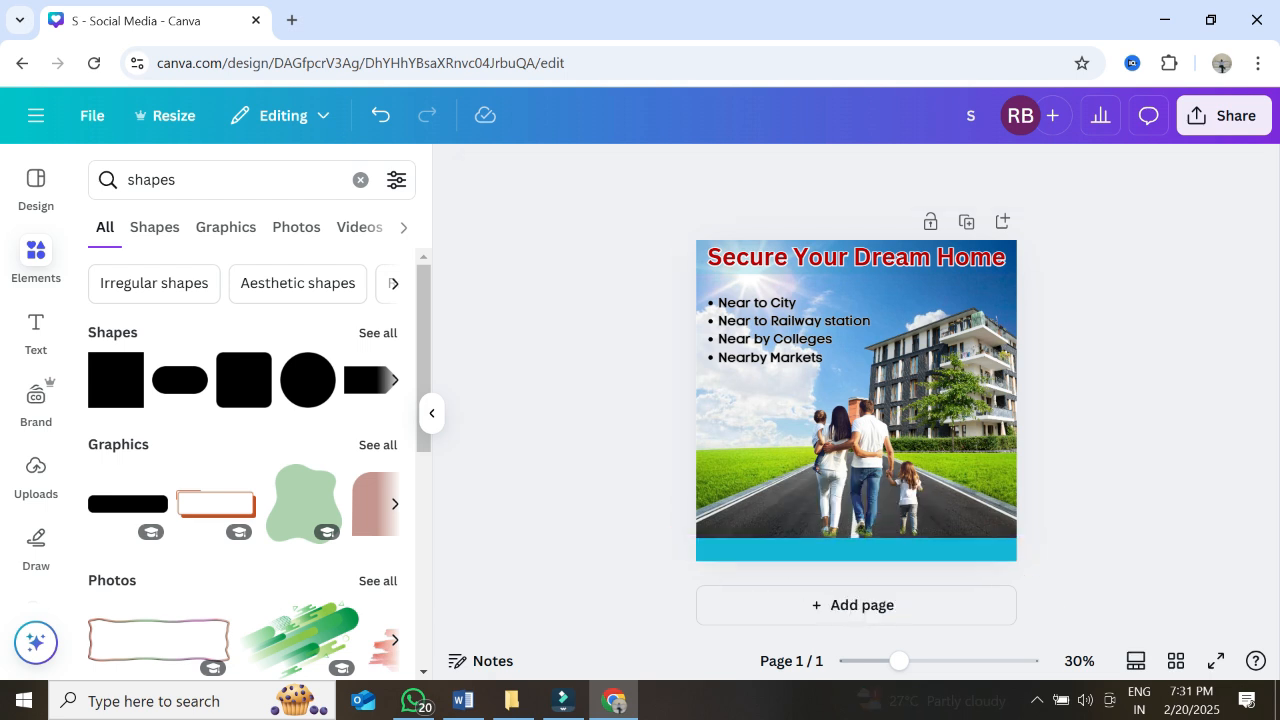
# Change the fill color of the bar along the lower edge to the heading's dark red
pyautogui.click(800, 551)
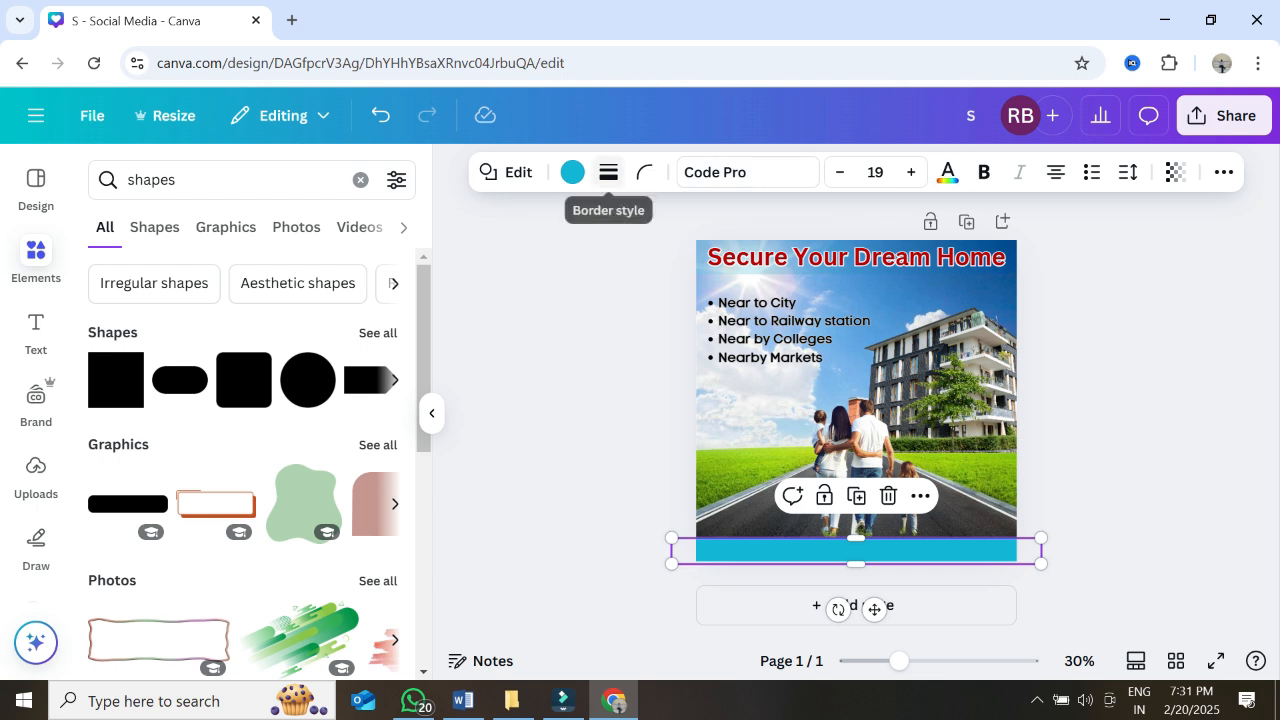
pyautogui.click(572, 172)
pyautogui.click(323, 322)
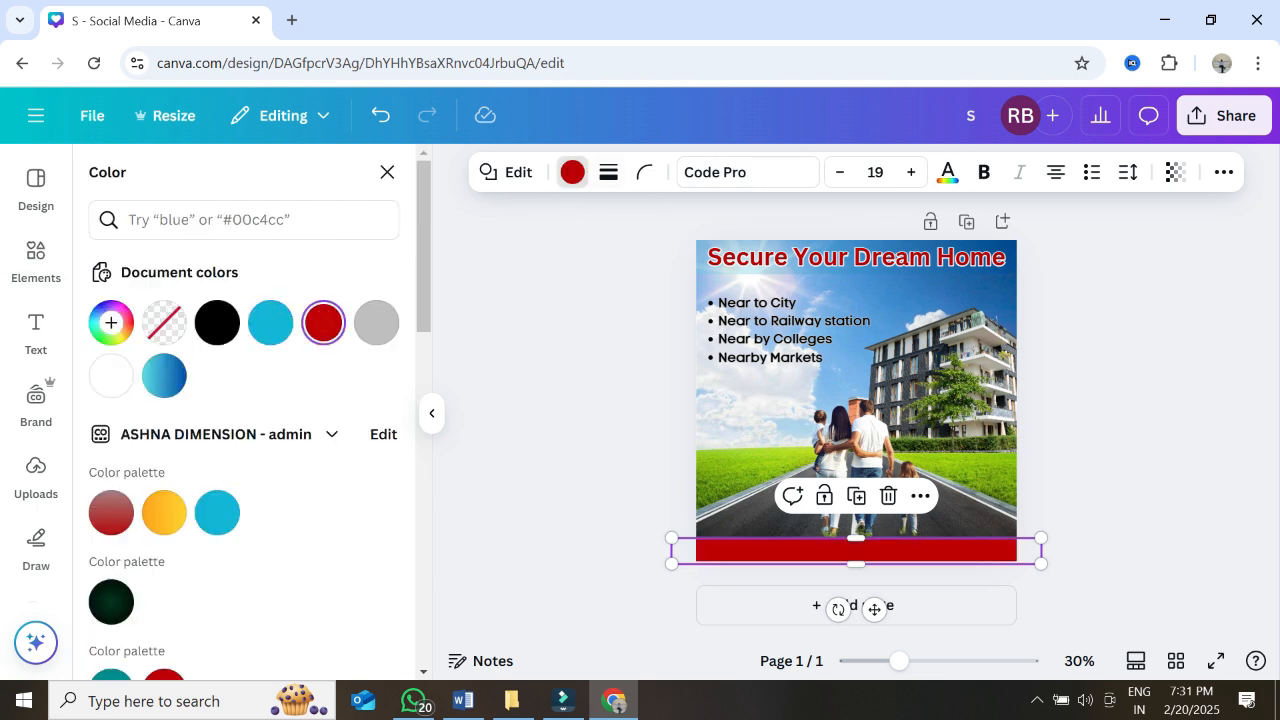
pyautogui.press('Escape')
pyautogui.click(620, 460)
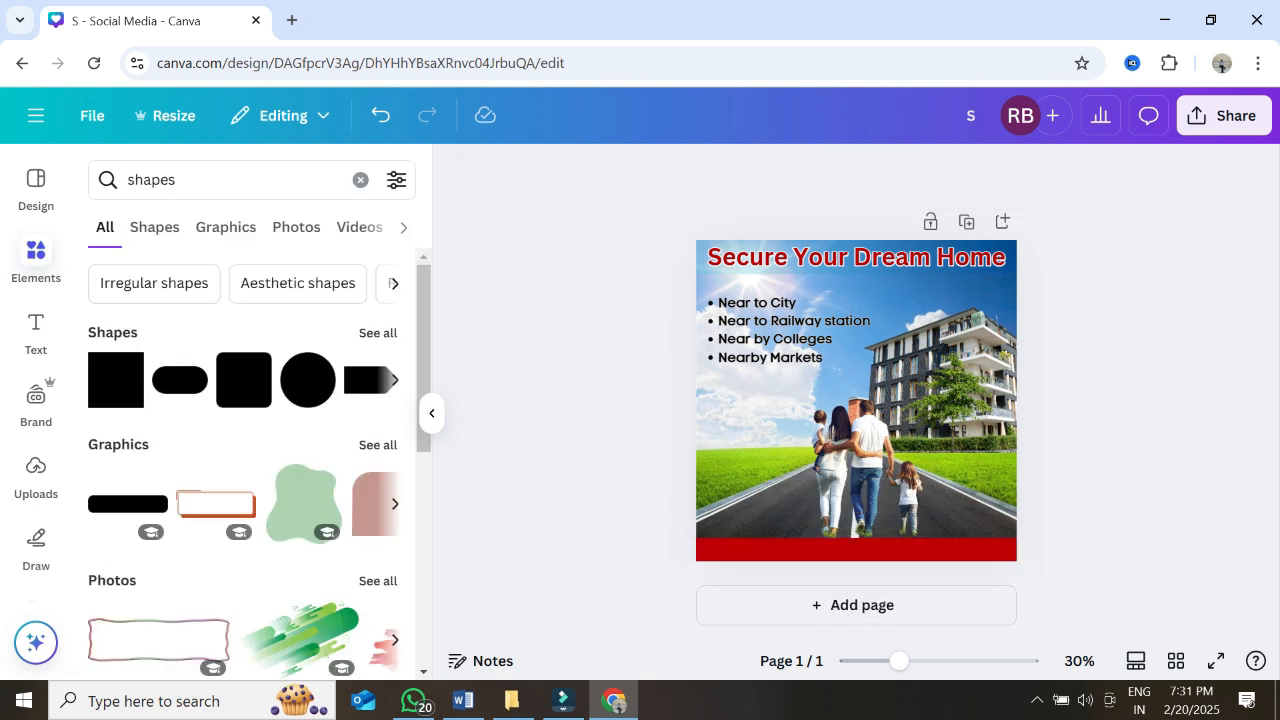
# Add a heading on the red bar reading "3 BHk|4BHK call" with the contact phone number on a second line
pyautogui.click(846, 468)
pyautogui.click(842, 551)
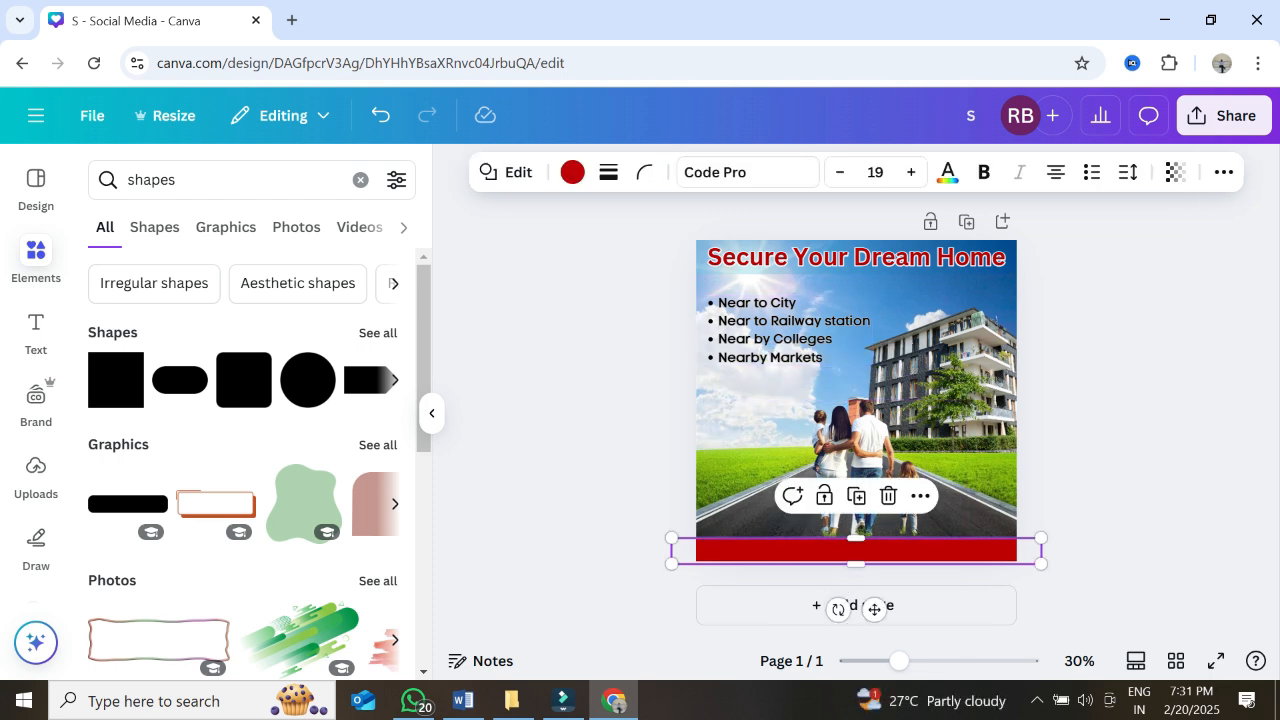
pyautogui.click(36, 325)
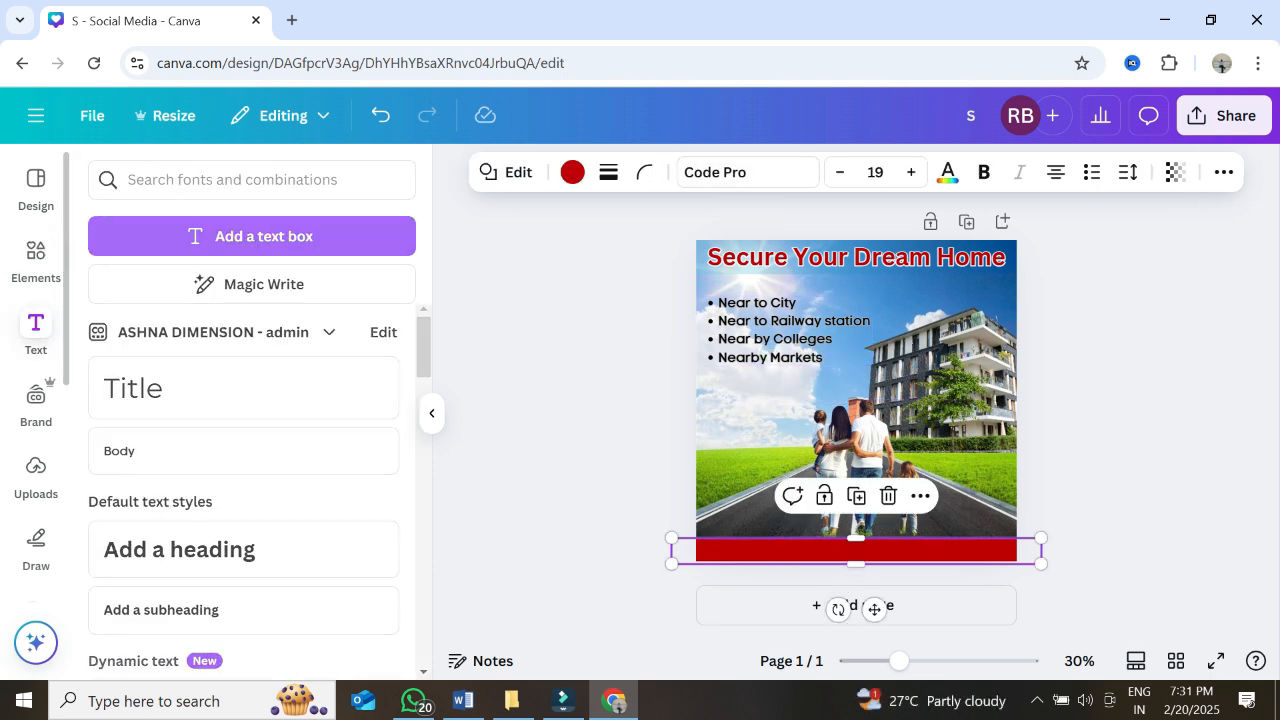
pyautogui.moveTo(180, 549); pyautogui.dragTo(820, 553)
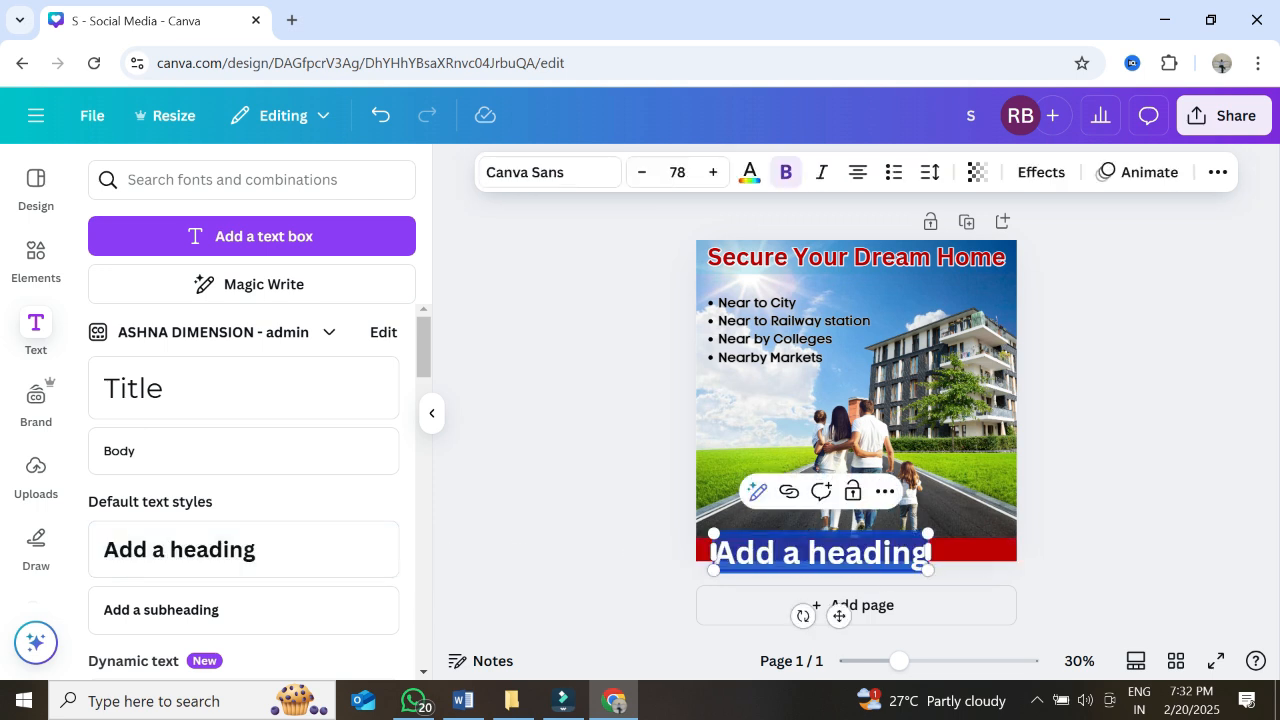
pyautogui.write('3 BH')
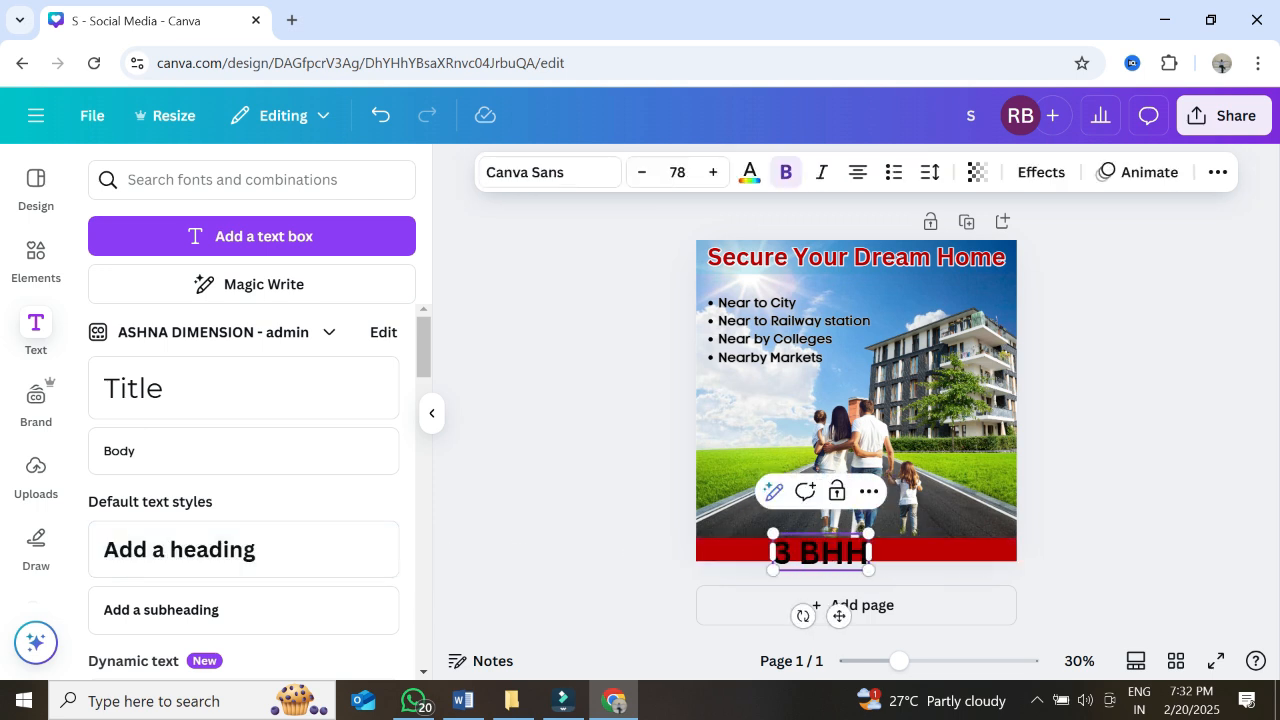
pyautogui.write('k|4')
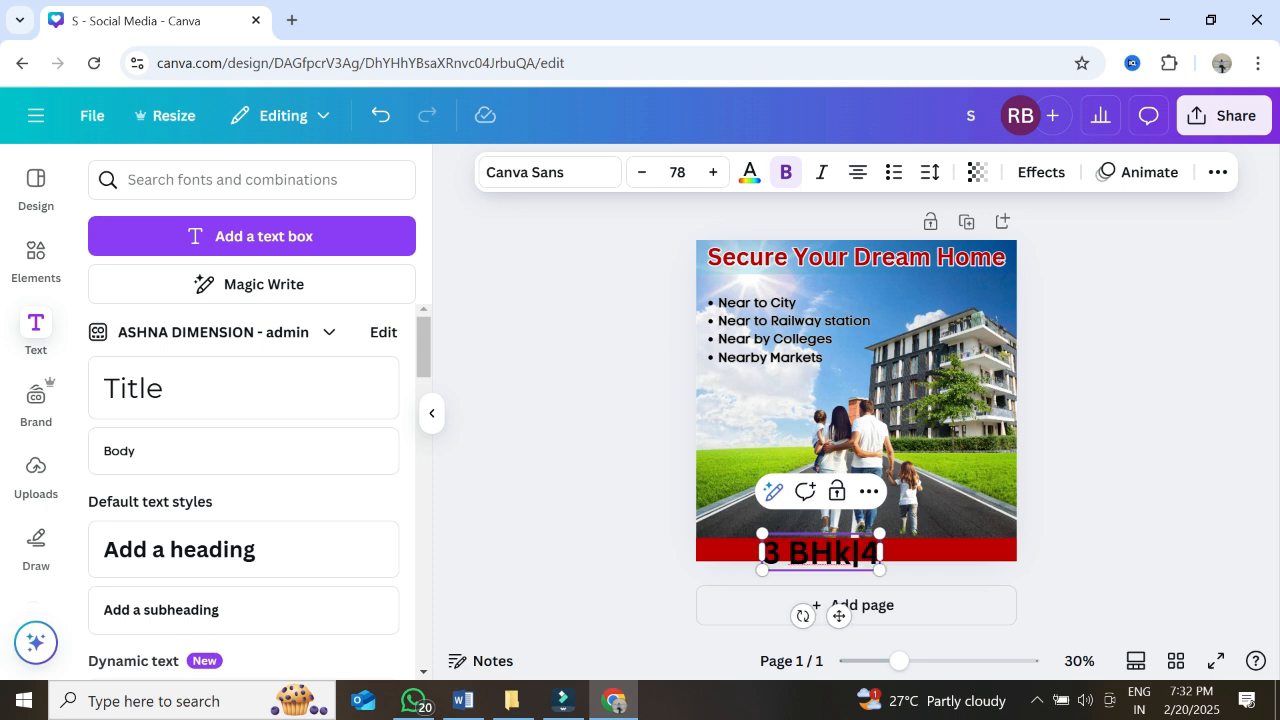
pyautogui.write('BHK call')
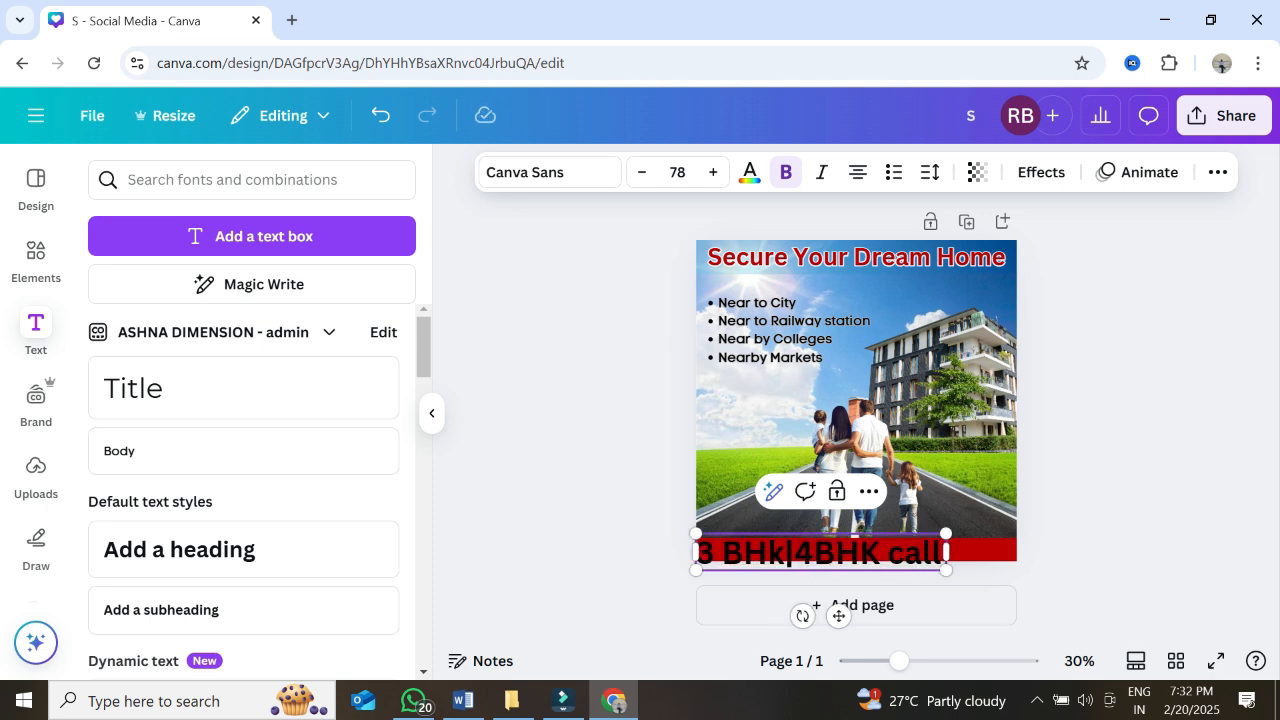
pyautogui.press('Return')
pyautogui.write('88888888')
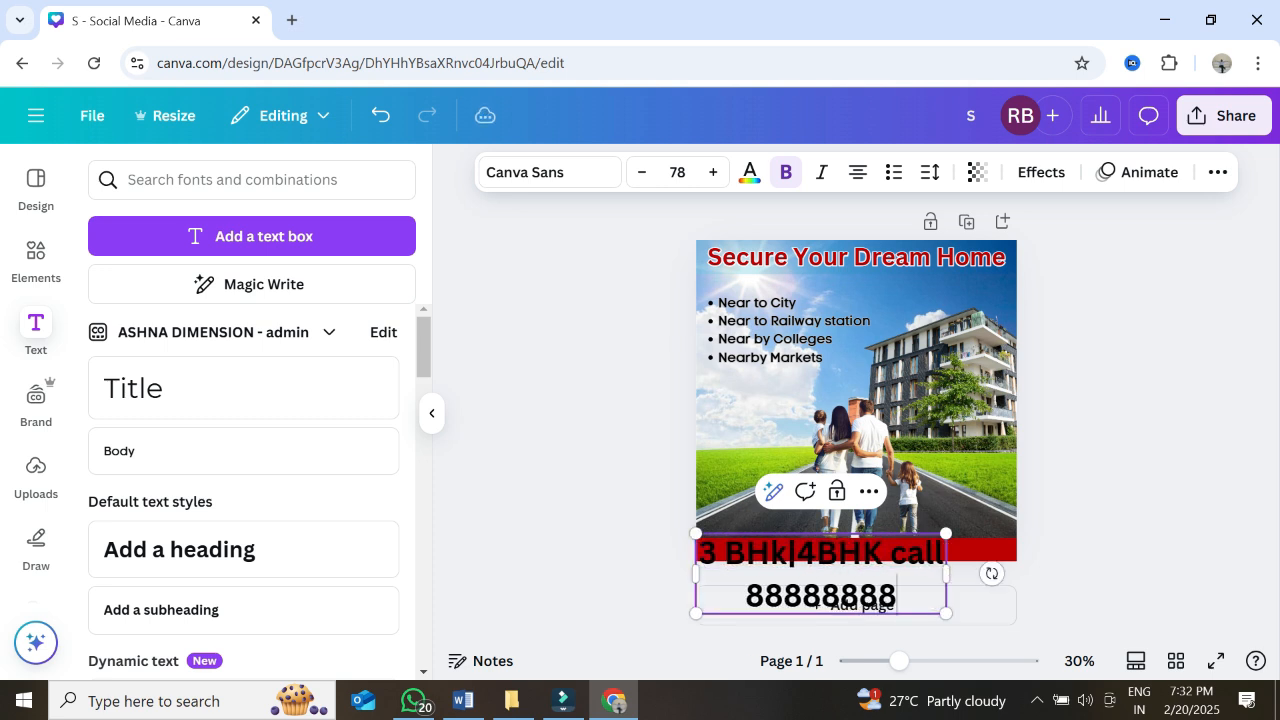
# Reduce the contact text to size 43, widen its box so it fits on one line, and center it on the red bar
pyautogui.click(642, 172)
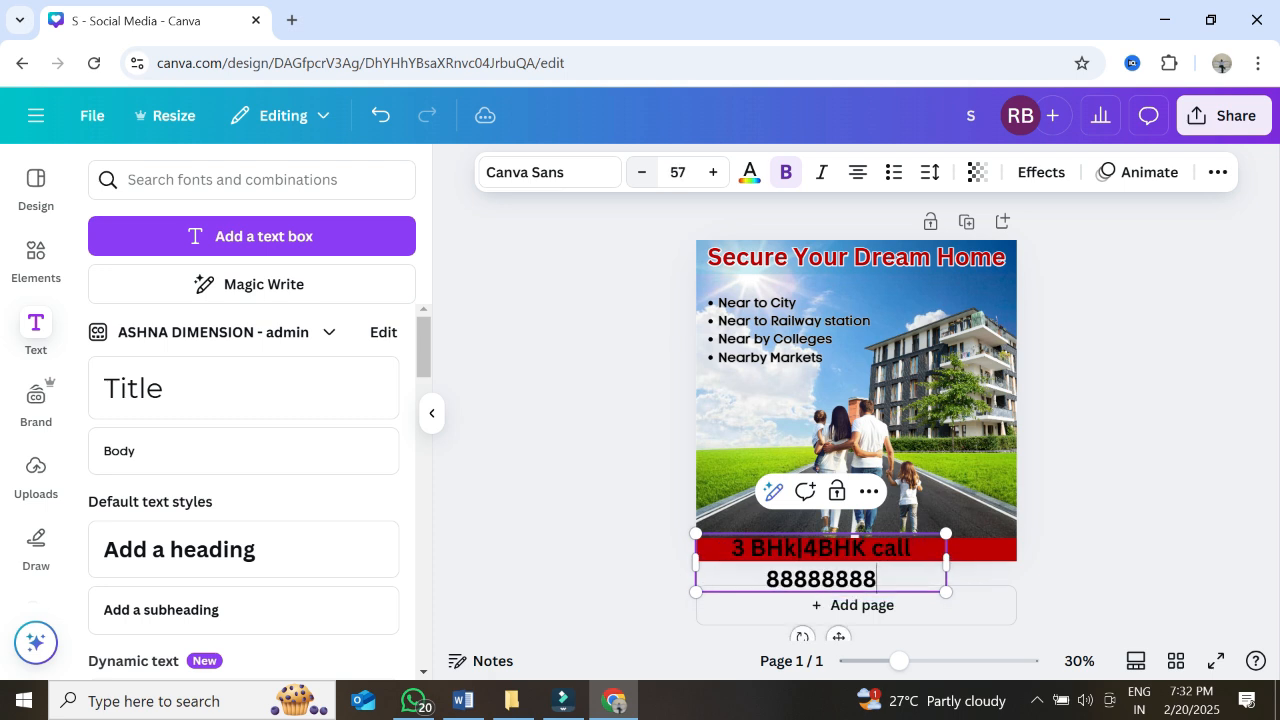
pyautogui.moveTo(932, 544); pyautogui.dragTo(1017, 545)
pyautogui.click(1066, 550)
pyautogui.click(863, 545)
pyautogui.moveTo(863, 545); pyautogui.dragTo(856, 551)
pyautogui.click(1108, 448)
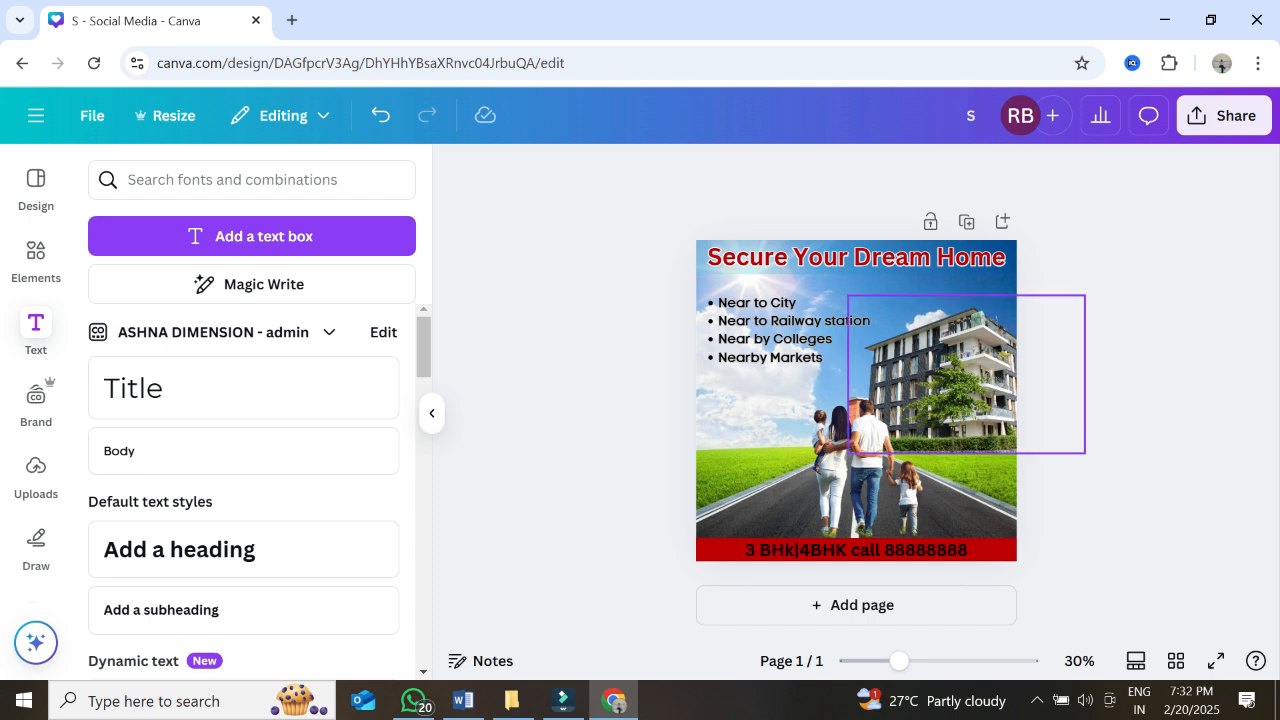
# Apply the Outline effect to the contact text, with white letters and a black outline
pyautogui.click(856, 550)
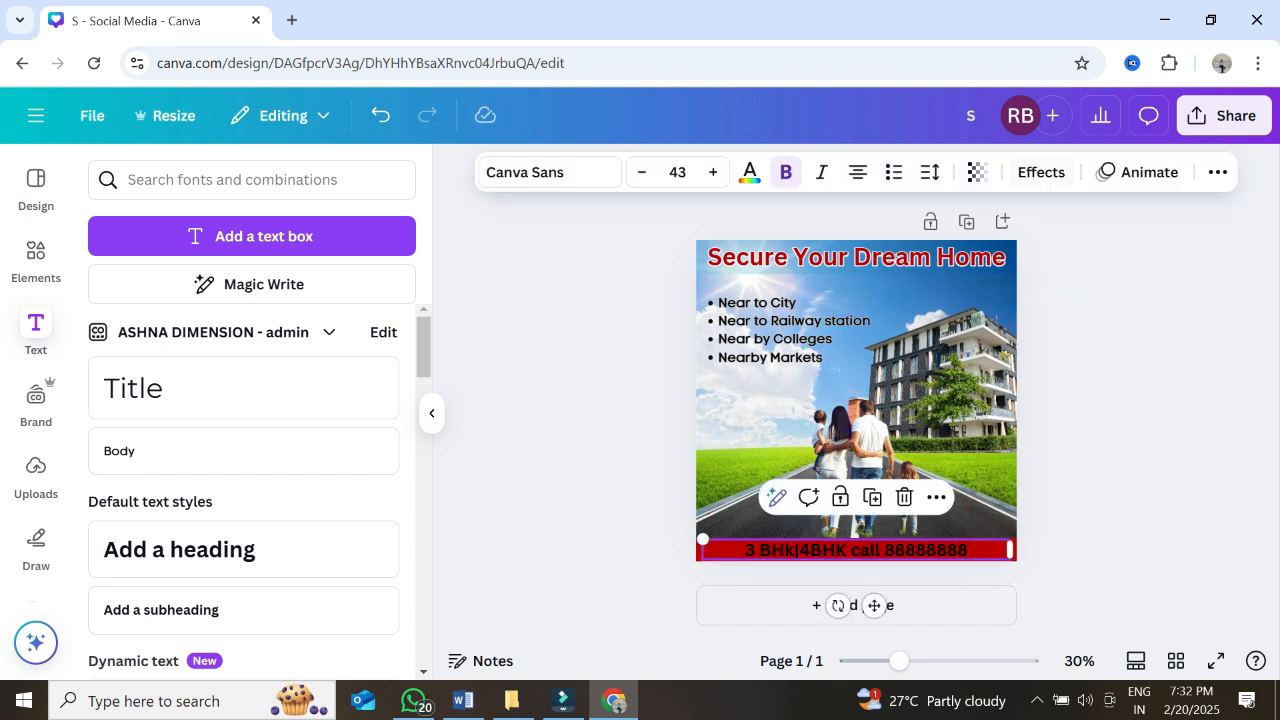
pyautogui.click(1041, 172)
pyautogui.click(350, 415)
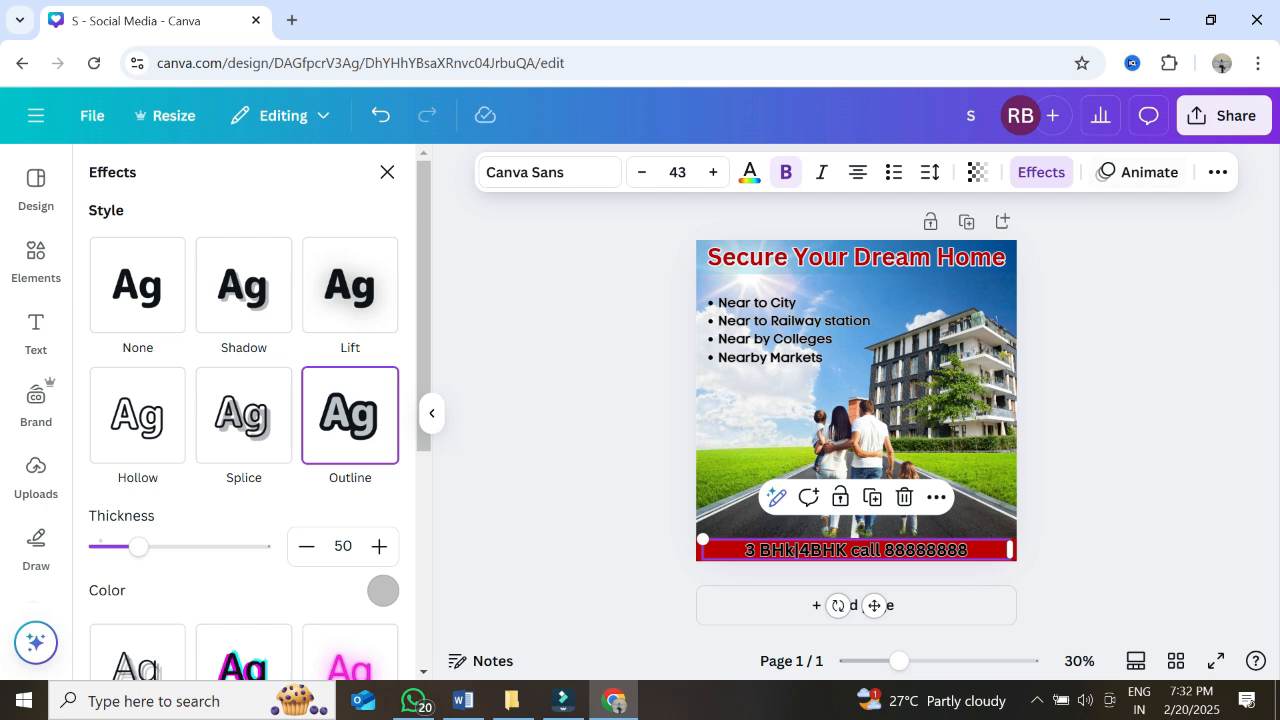
pyautogui.click(749, 172)
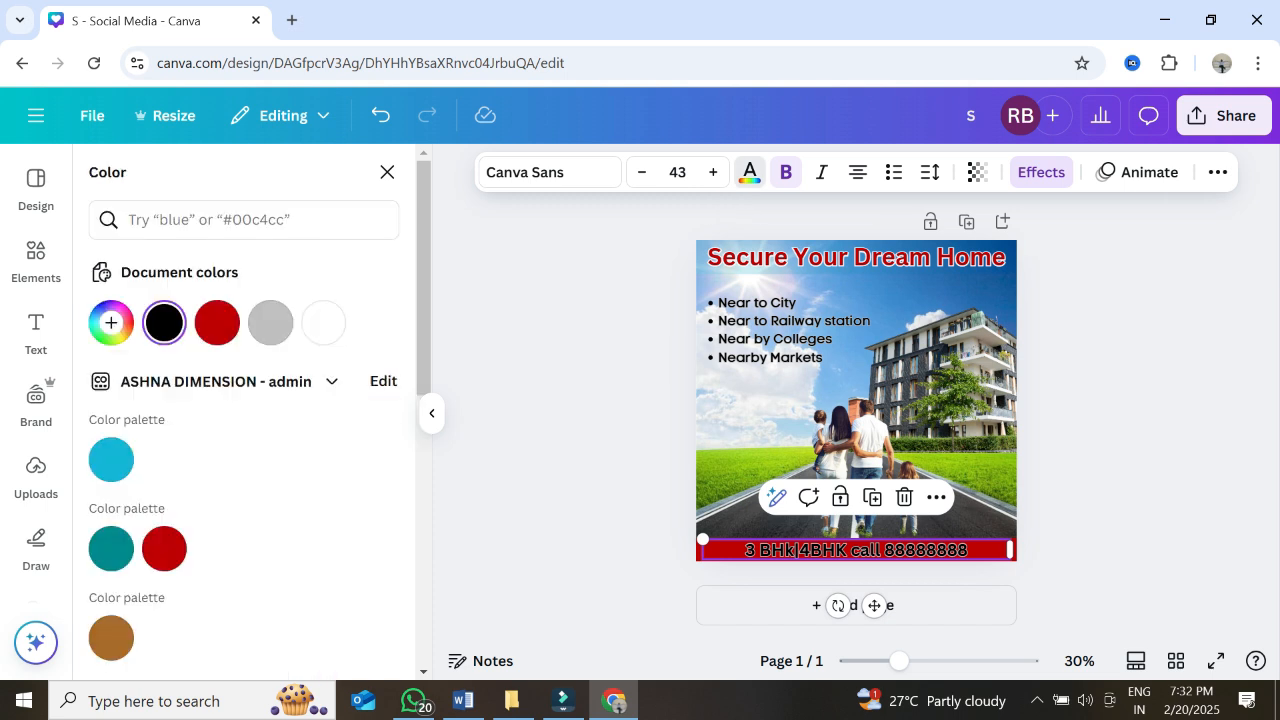
pyautogui.click(323, 323)
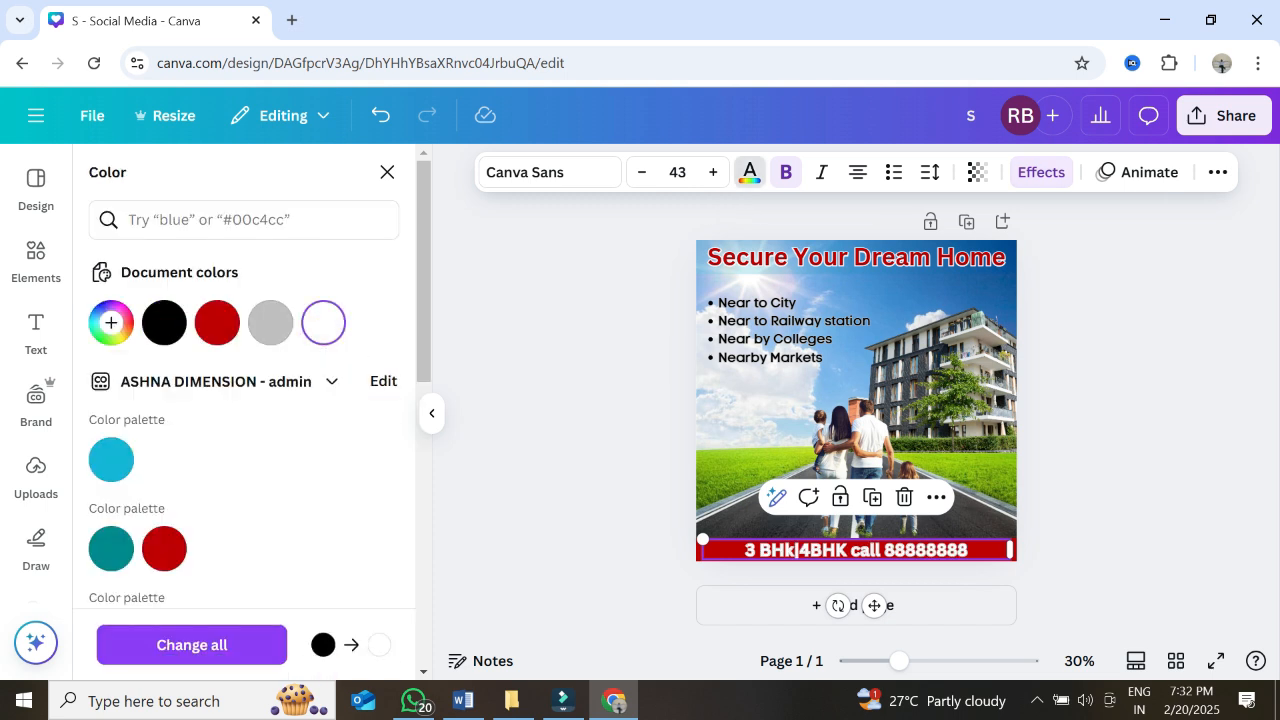
pyautogui.click(387, 172)
pyautogui.click(1100, 450)
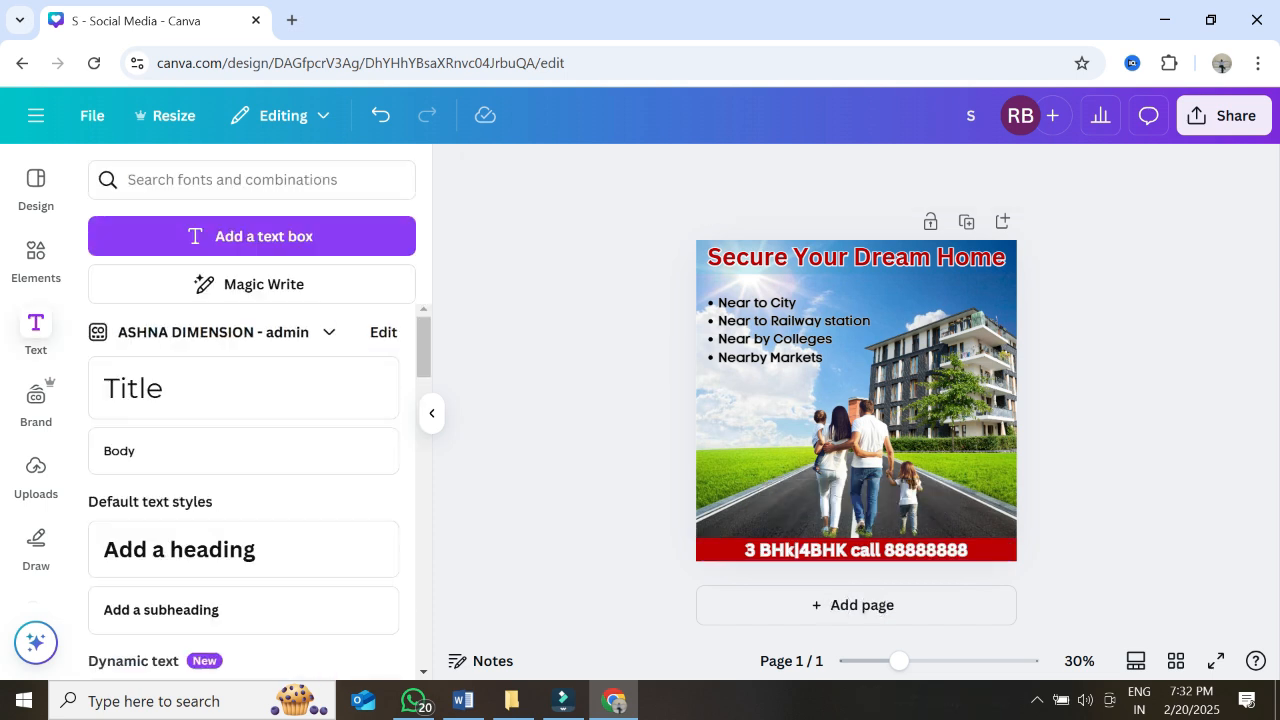
pyautogui.click(880, 550)
pyautogui.click(1041, 172)
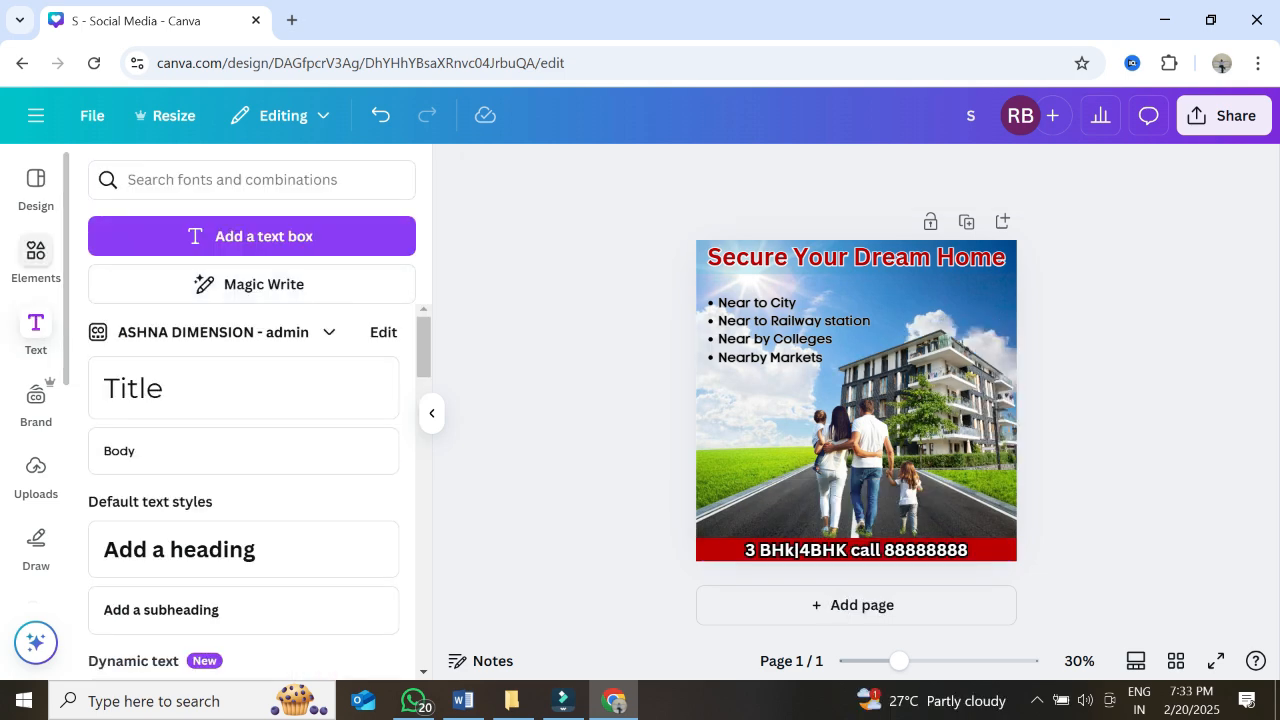
# Search the elements for "gps 3d" and show all matching graphics
pyautogui.click(36, 260)
pyautogui.click(220, 180)
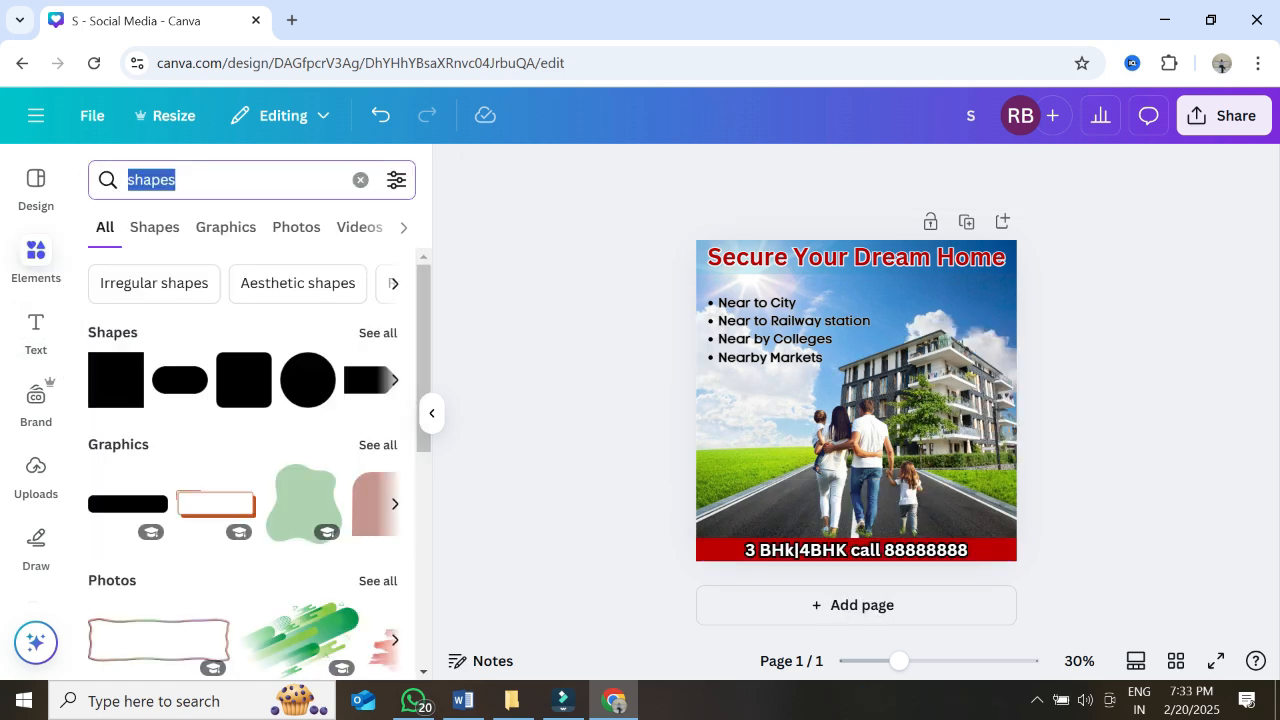
pyautogui.write('gps 3d')
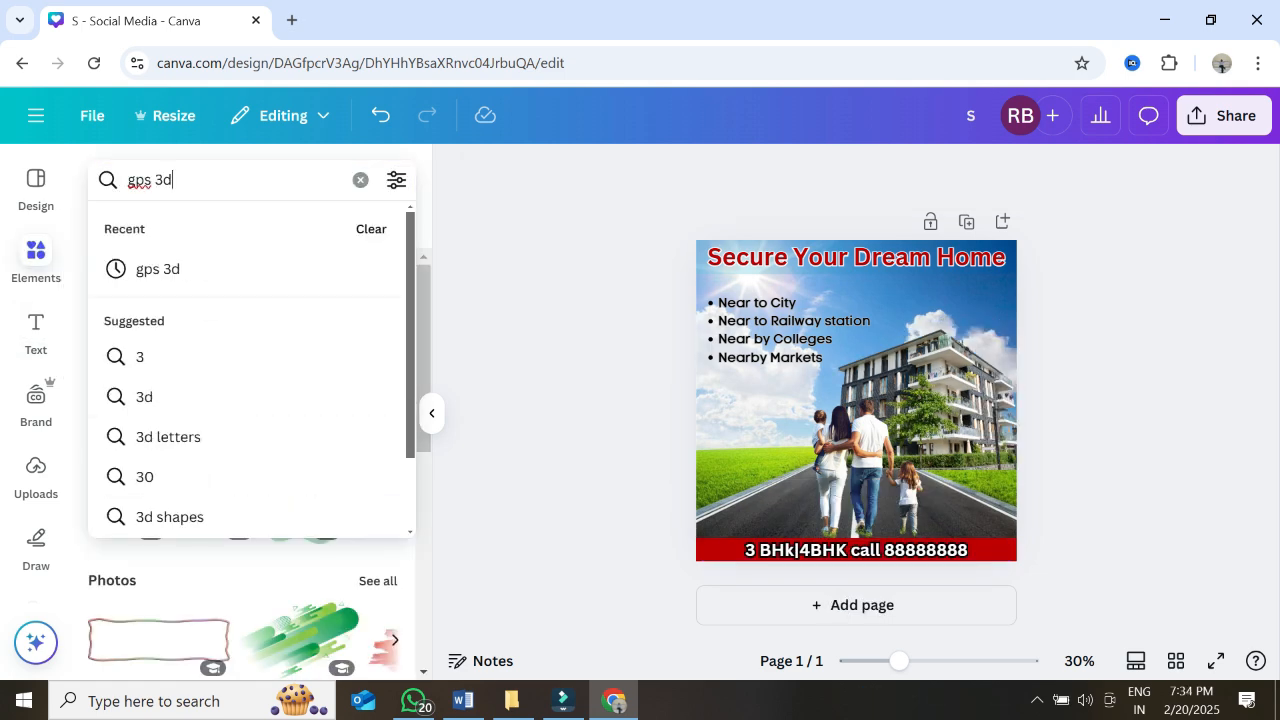
pyautogui.press('Return')
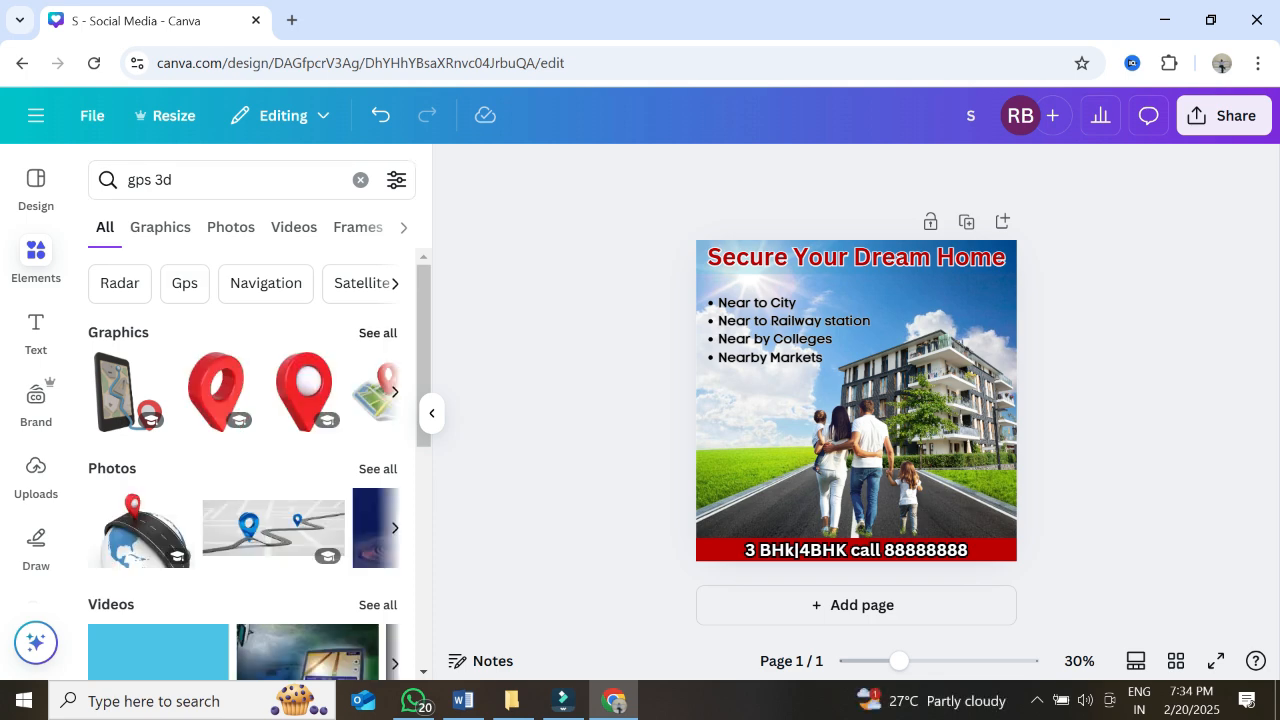
pyautogui.click(378, 333)
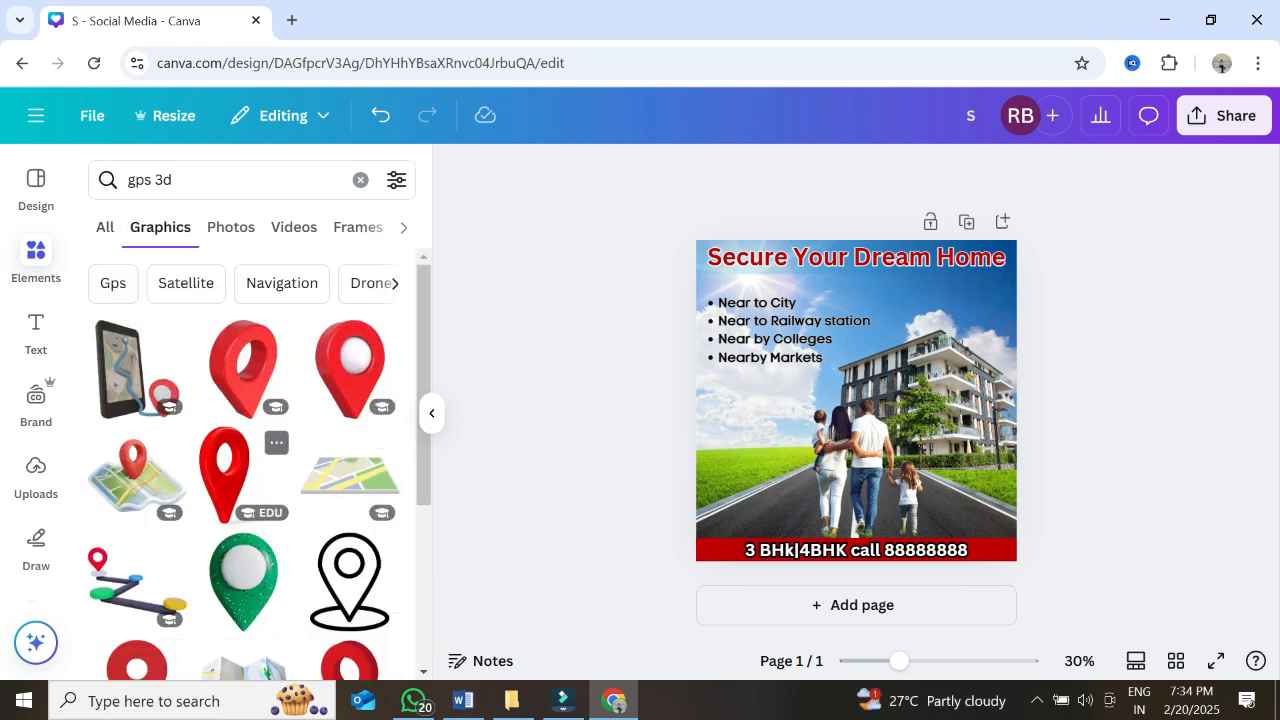
# Add the slim red 3D location pin, shrink it and place it below the bullet list, beside the family
pyautogui.moveTo(224, 472); pyautogui.dragTo(690, 408)
pyautogui.moveTo(243, 474); pyautogui.dragTo(888, 390)
pyautogui.moveTo(1051, 515); pyautogui.dragTo(942, 394)
pyautogui.moveTo(855, 330); pyautogui.dragTo(735, 446)
pyautogui.press('Escape')
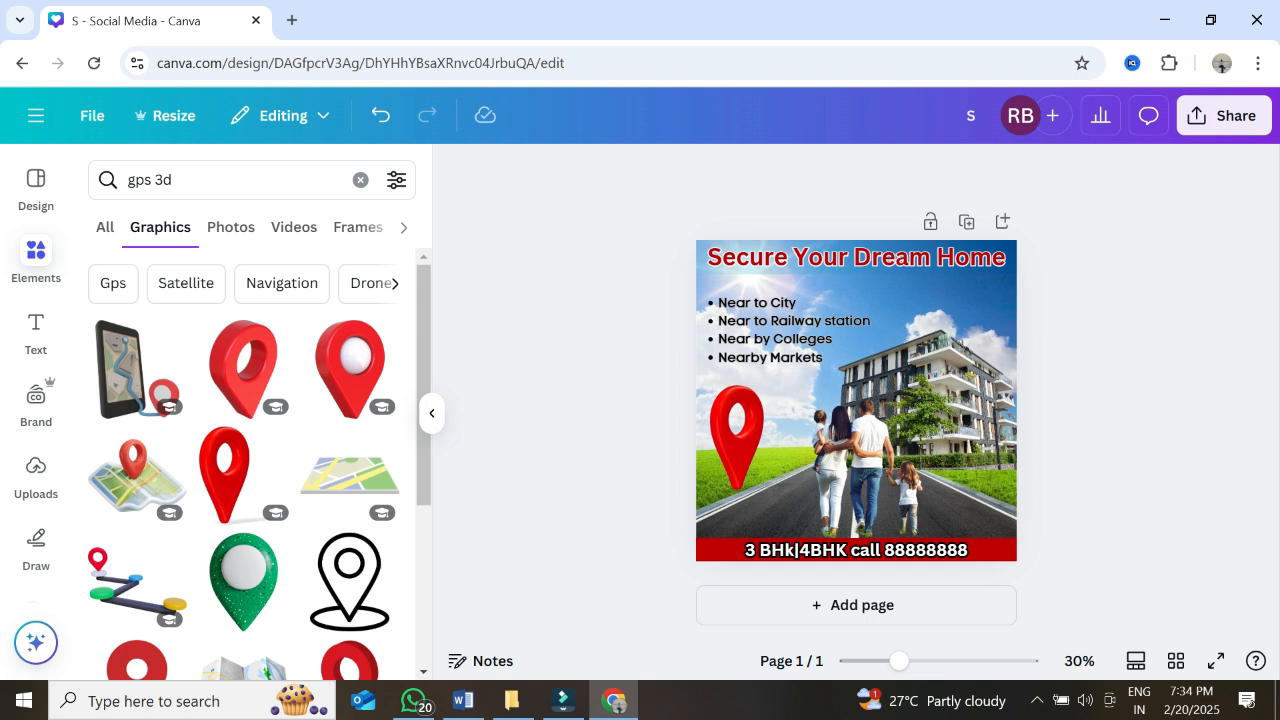
# Enlarge the red location pin slightly so it reaches up to the bullet list
pyautogui.click(742, 438)
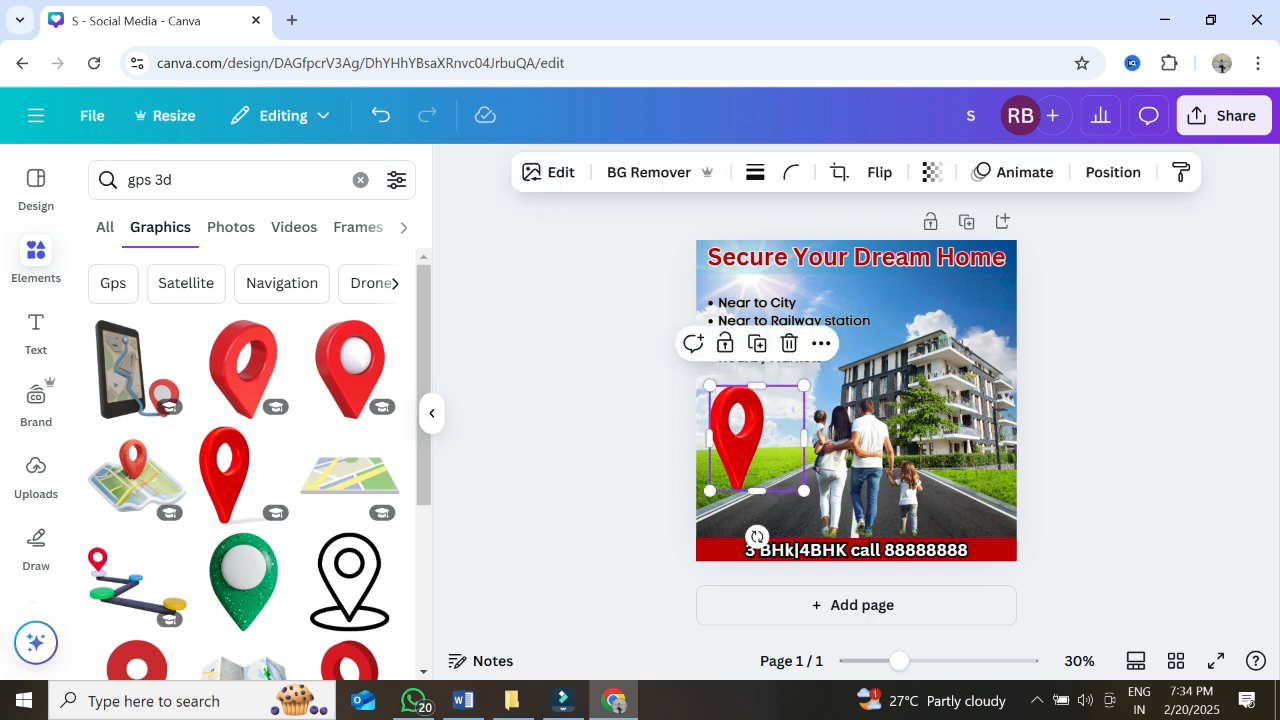
pyautogui.moveTo(804, 386); pyautogui.dragTo(822, 365)
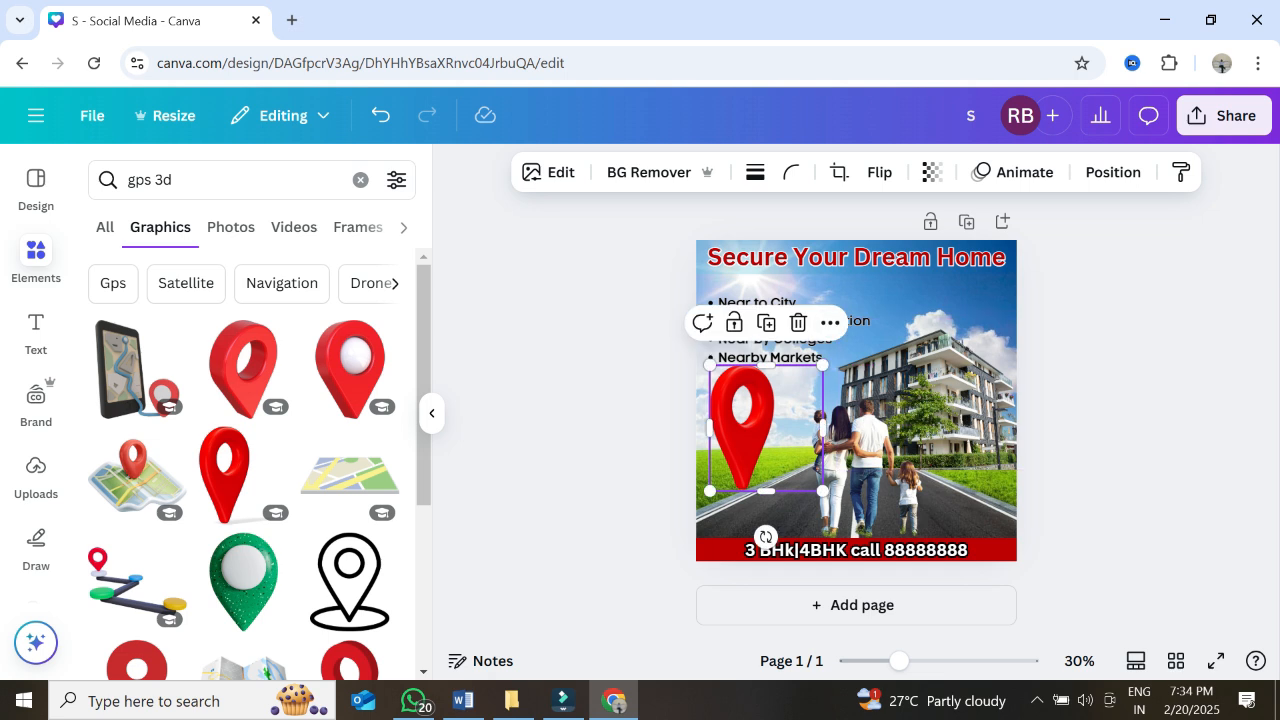
pyautogui.press('Escape')
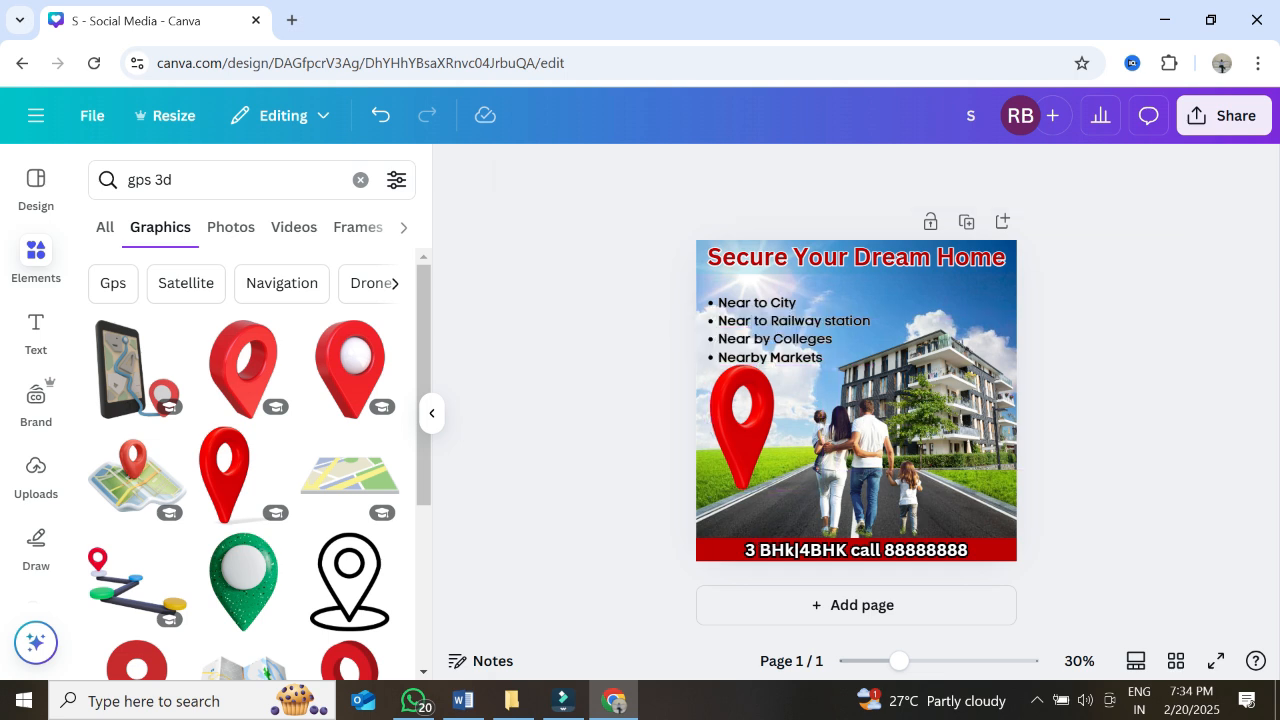
pyautogui.click(785, 332)
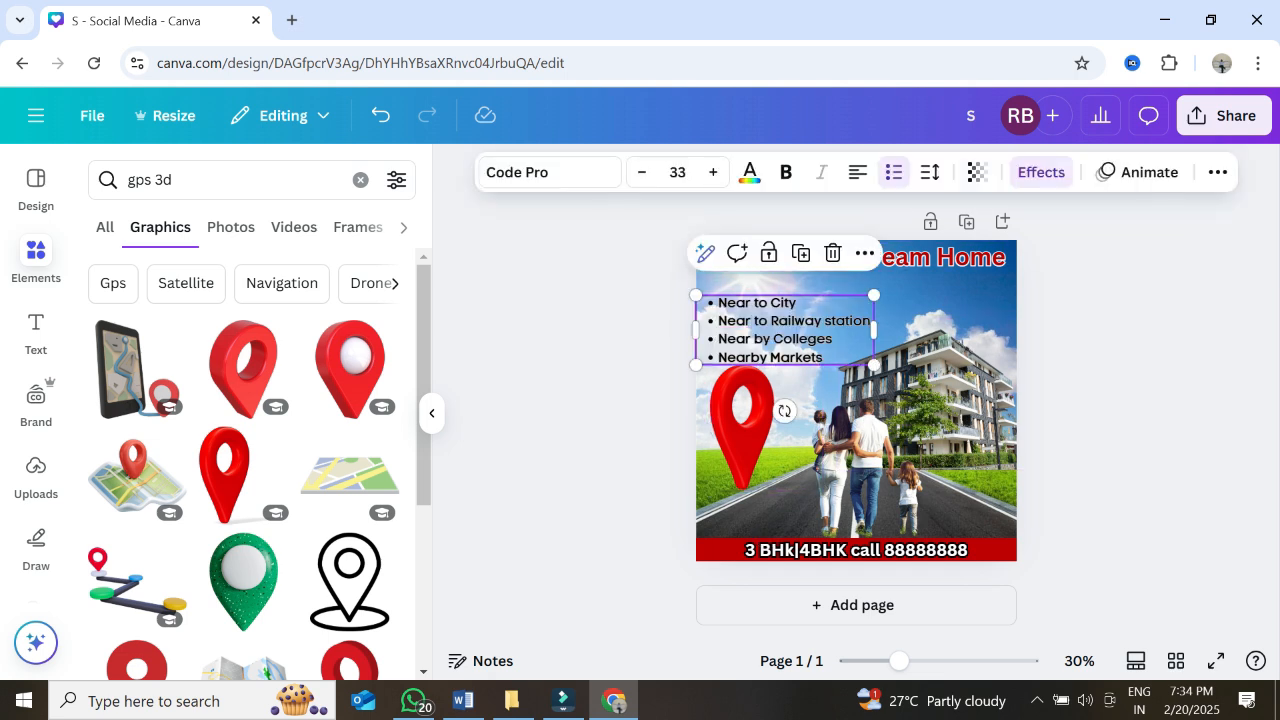
pyautogui.hotkey('ctrl', 'alt', 'p')
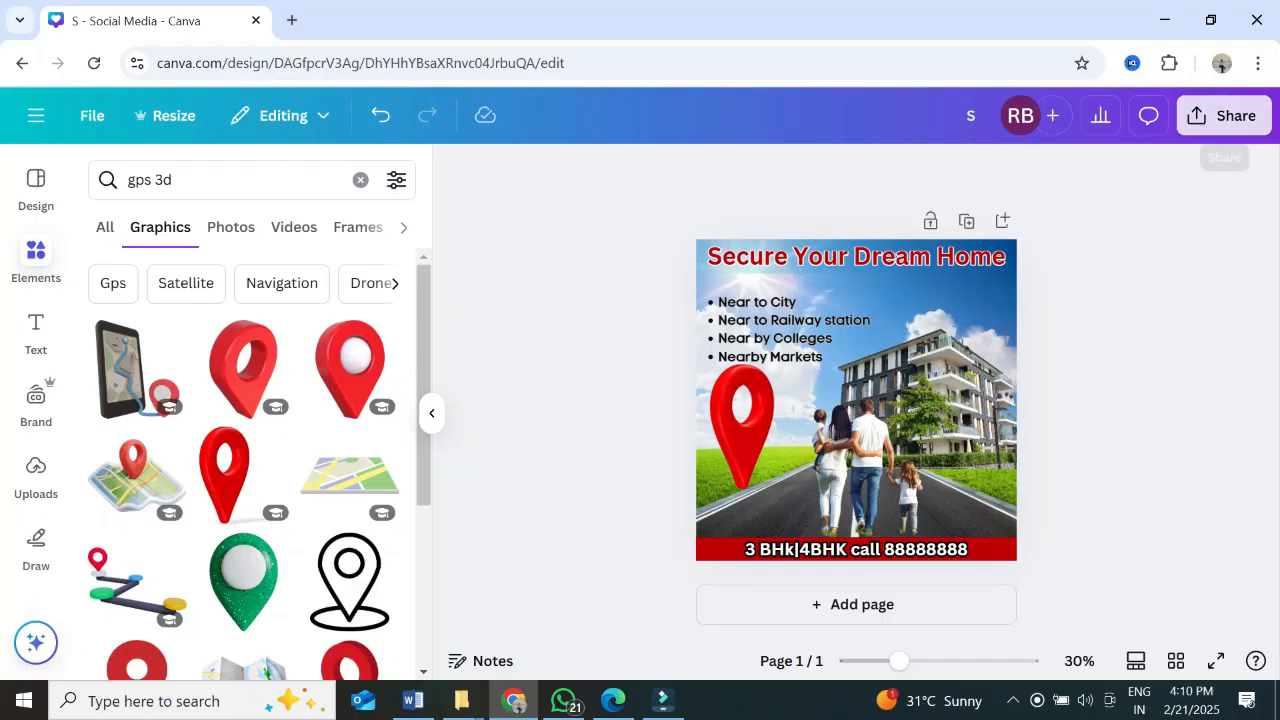
# Download the finished design as a PNG at 1,080 × 1,080 px
pyautogui.click(1222, 116)
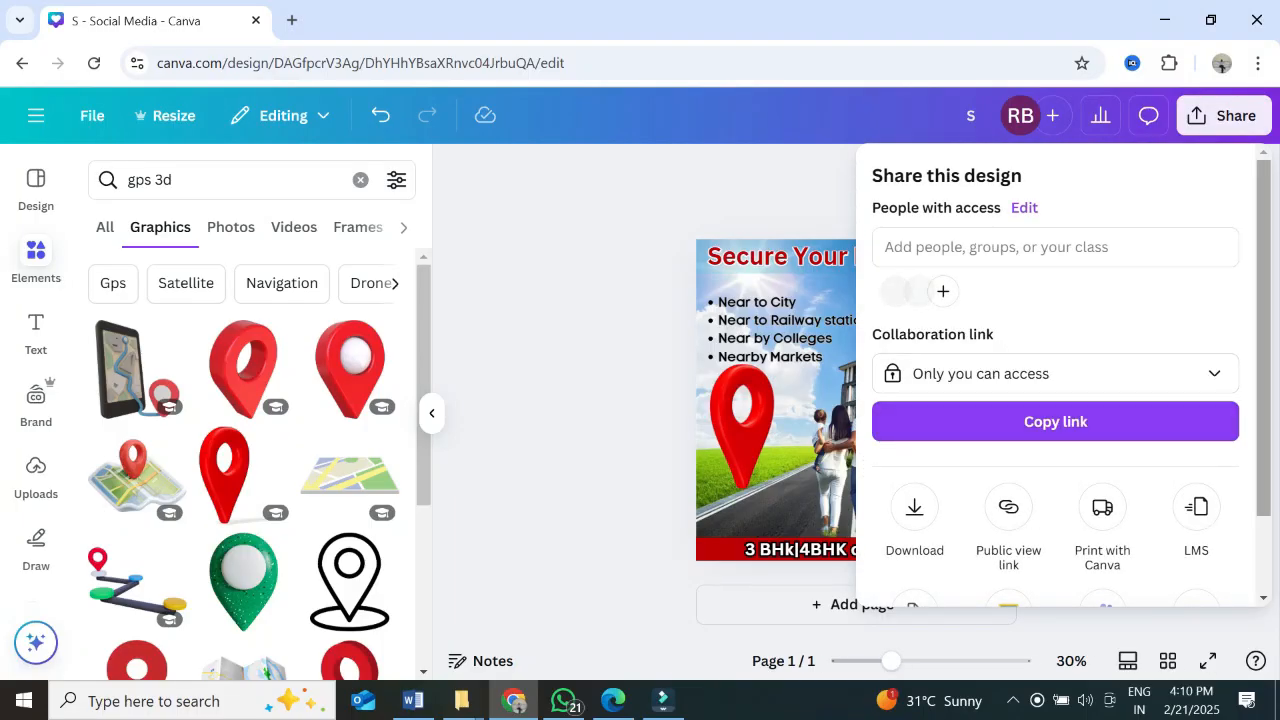
pyautogui.scroll(-2, 914, 411)
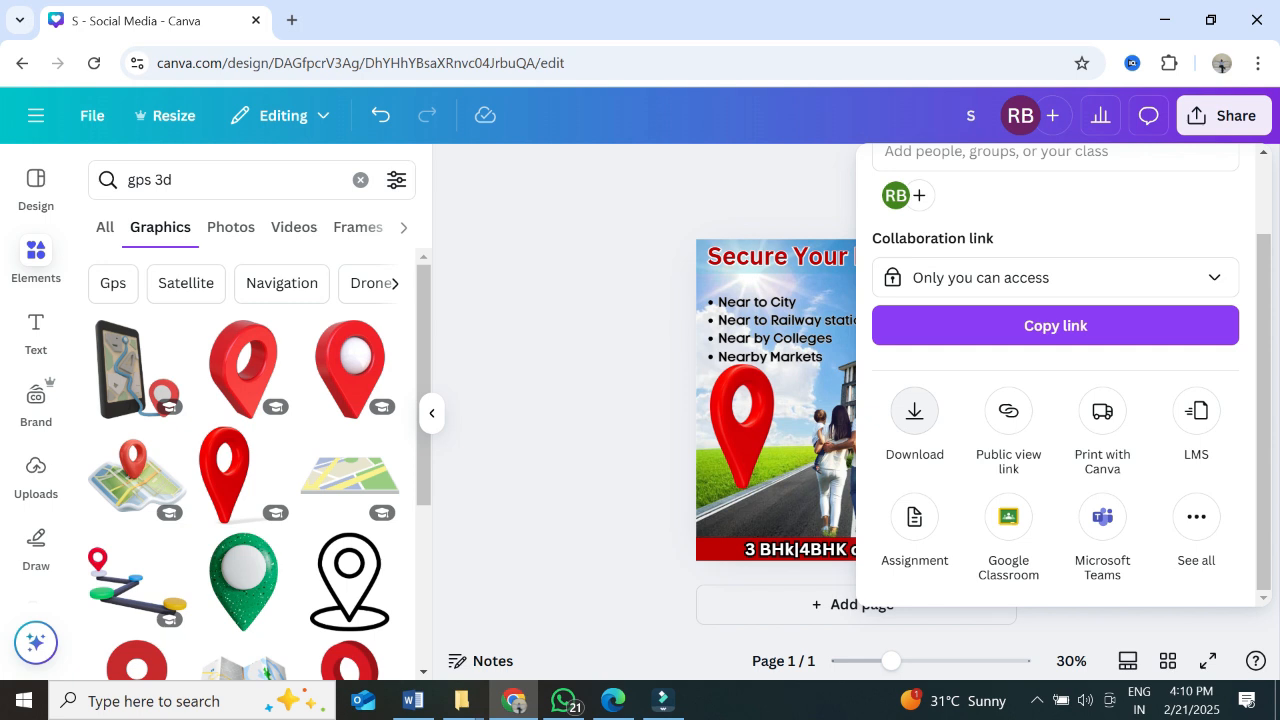
pyautogui.click(914, 411)
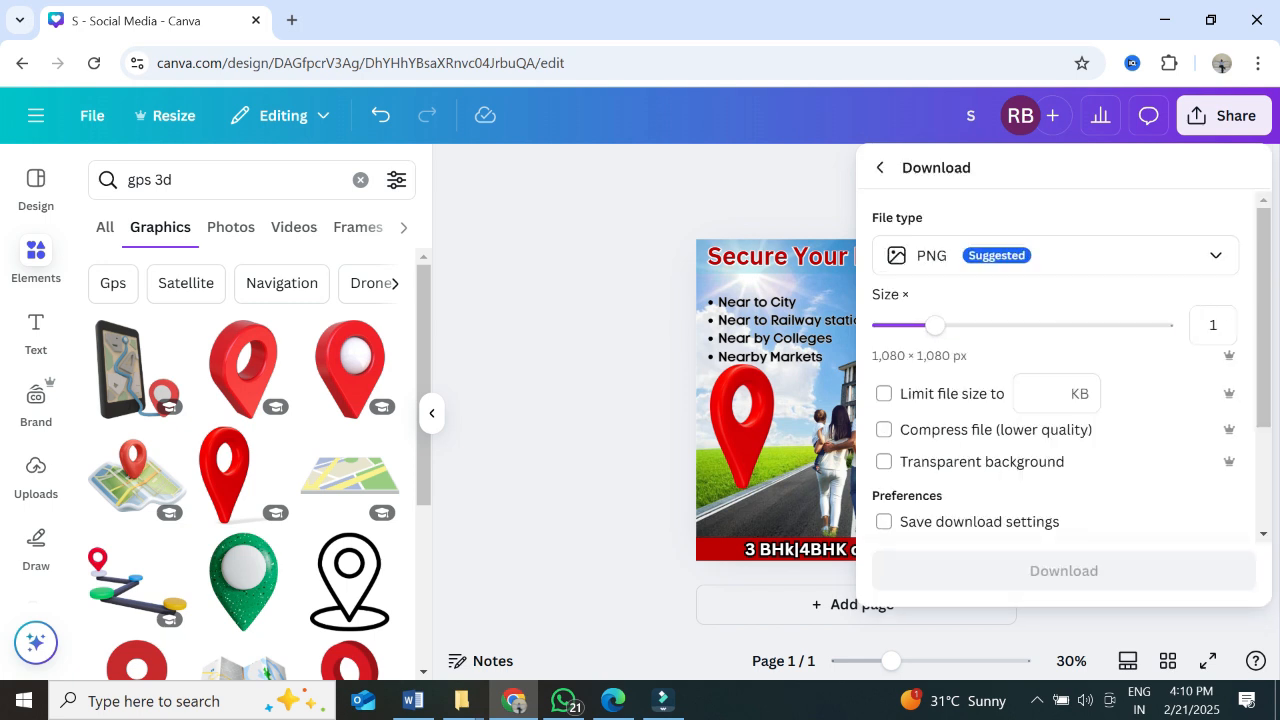
pyautogui.click(1063, 255)
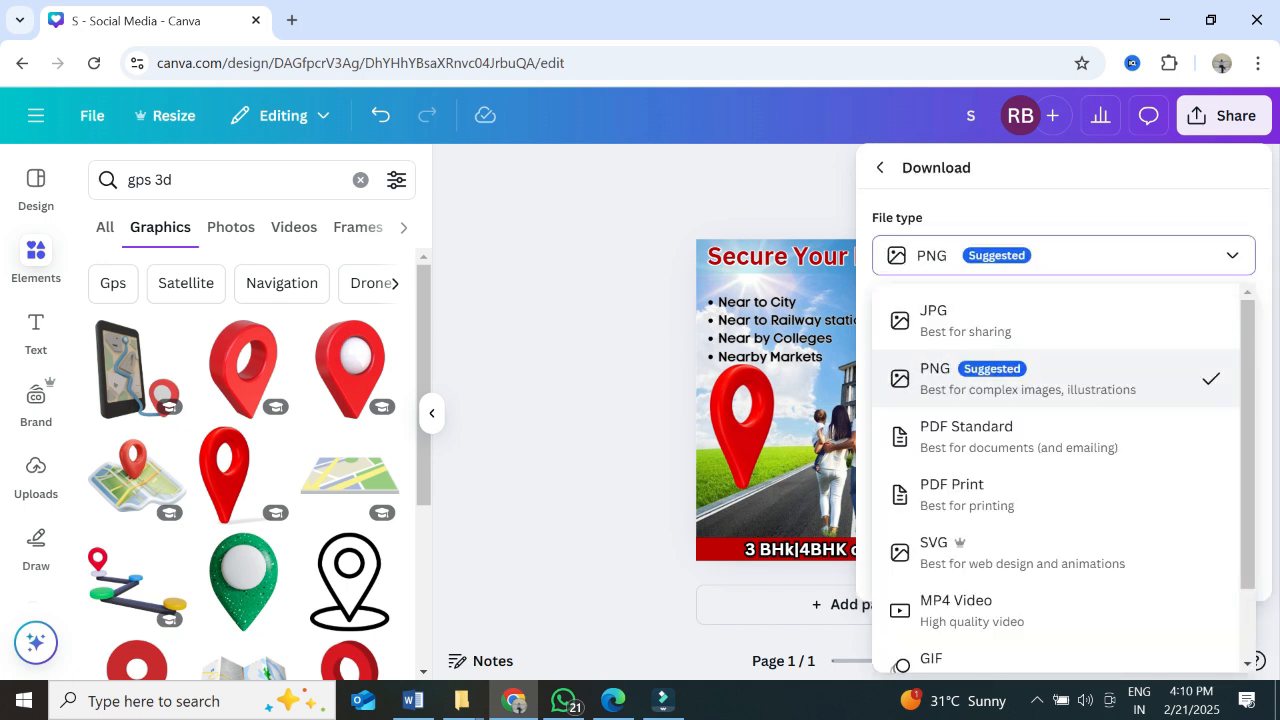
pyautogui.click(1056, 320)
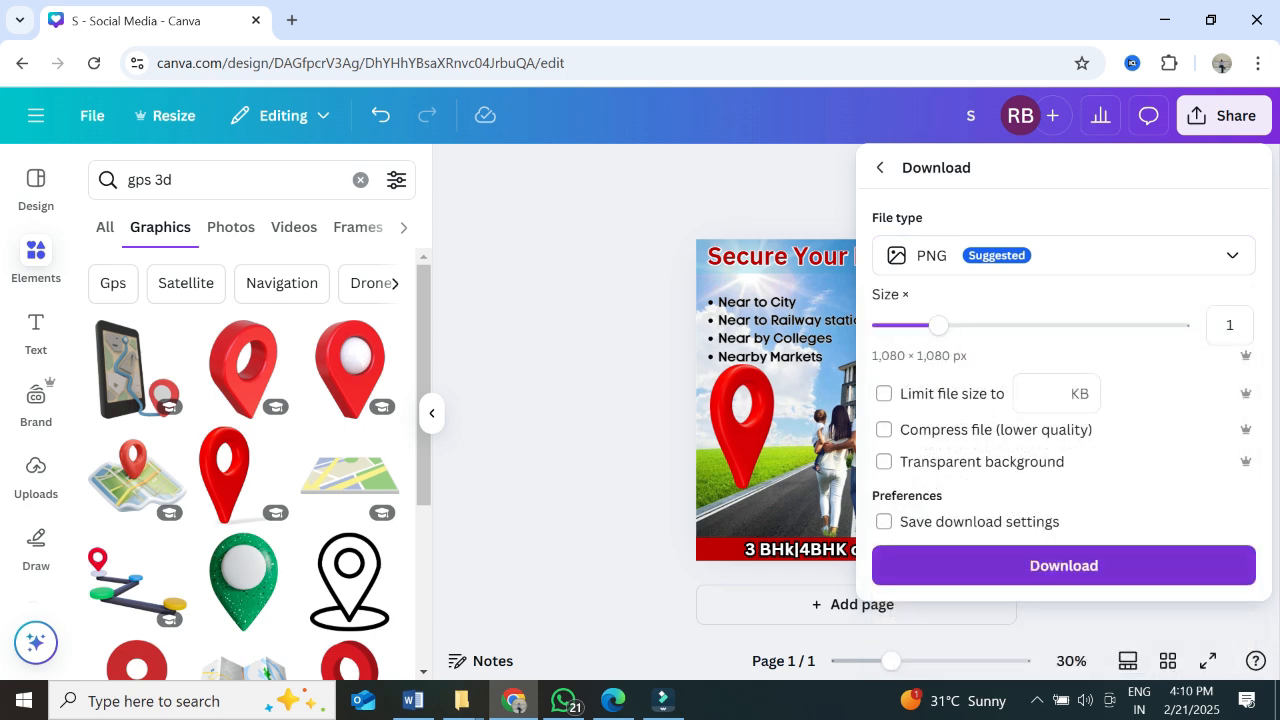
pyautogui.click(1064, 565)
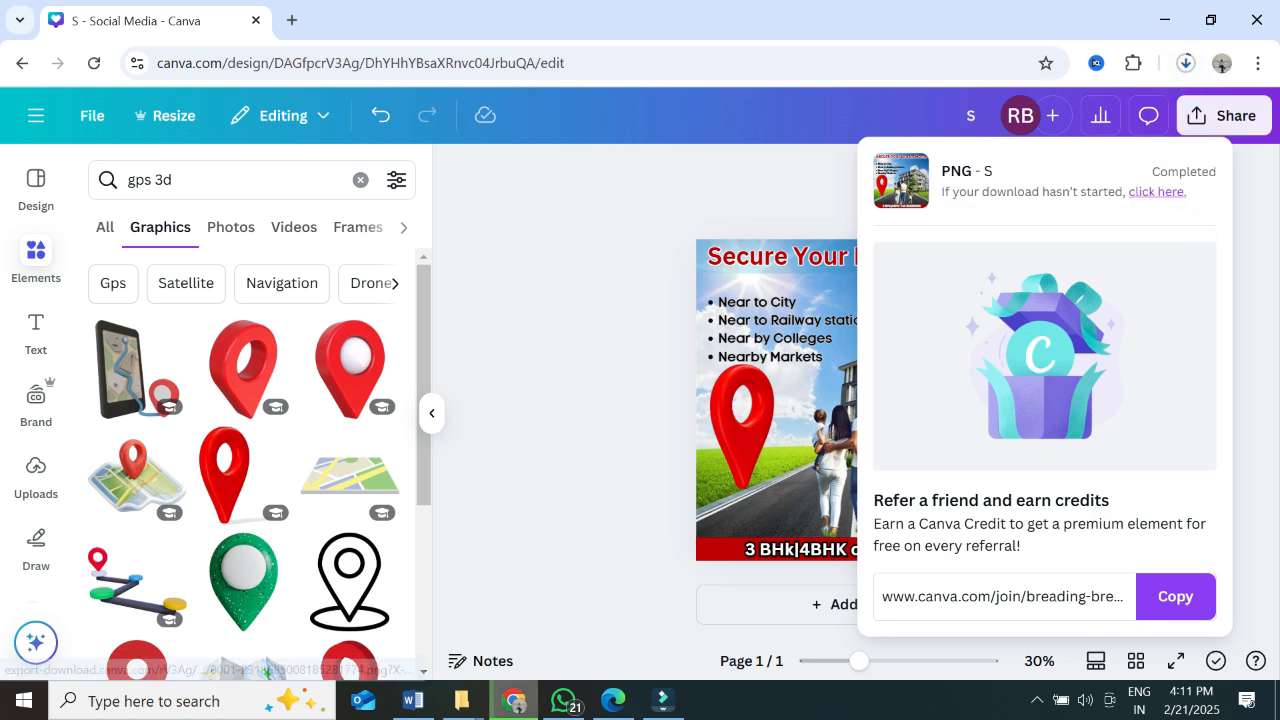
# Open the downloaded S.png in the image viewer to check the finished post
pyautogui.click(960, 154)
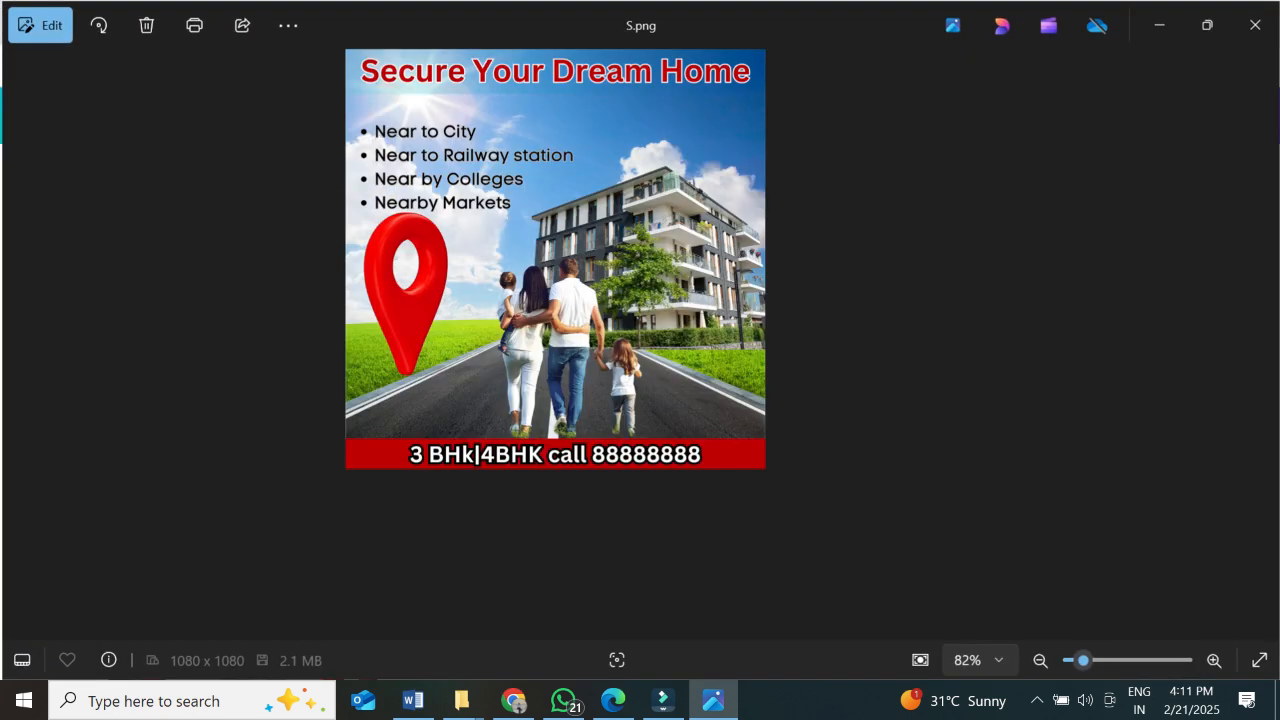
pyautogui.click(956, 99)
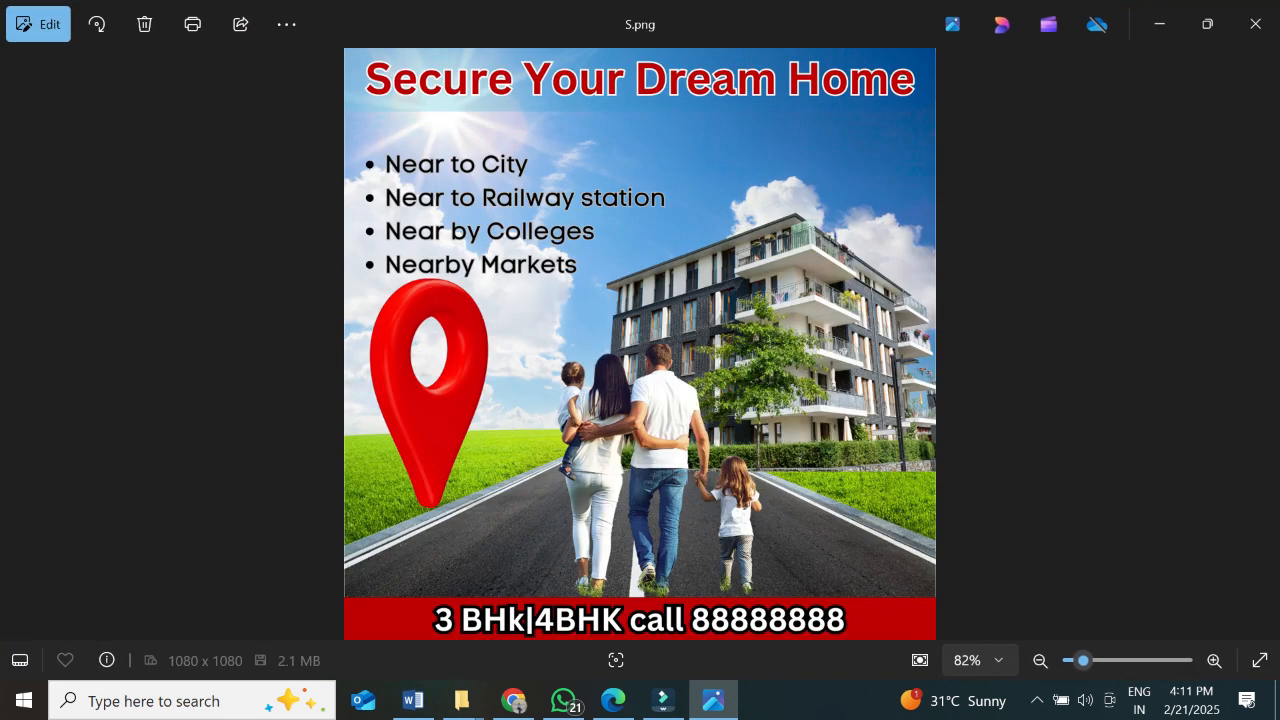